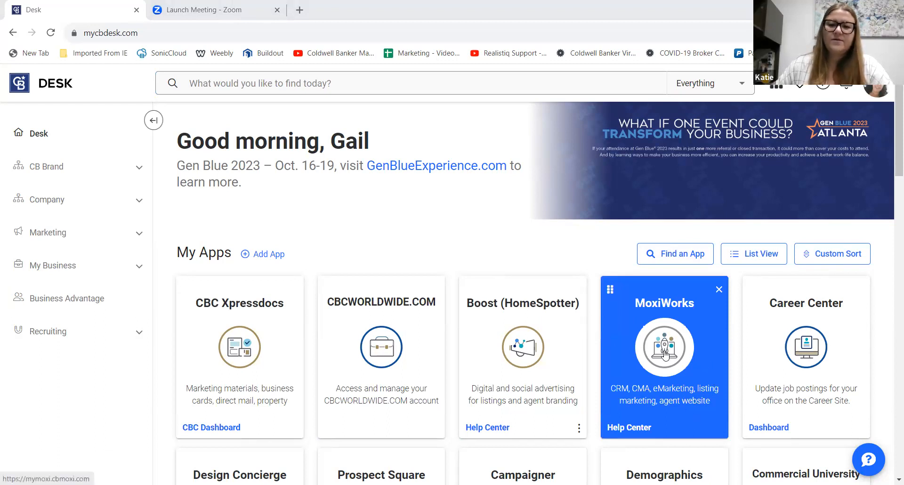
# Step: Open MoxiWorks, go to its presentations area and begin a new presentation of the Seller type
pyautogui.click(664, 354)
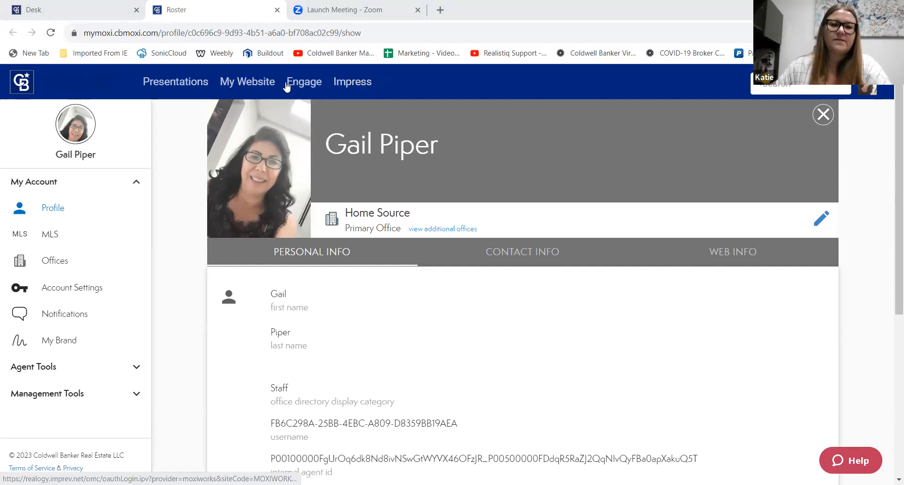
pyautogui.click(191, 85)
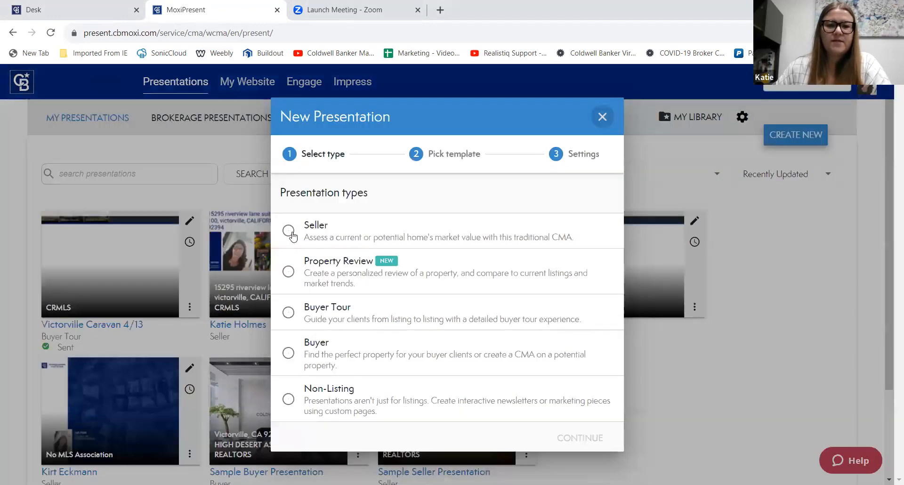
pyautogui.click(289, 231)
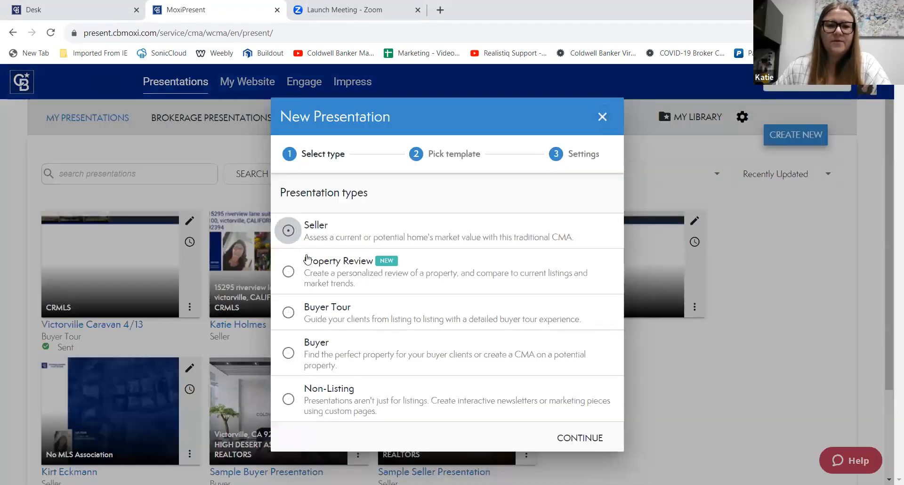
pyautogui.click(581, 437)
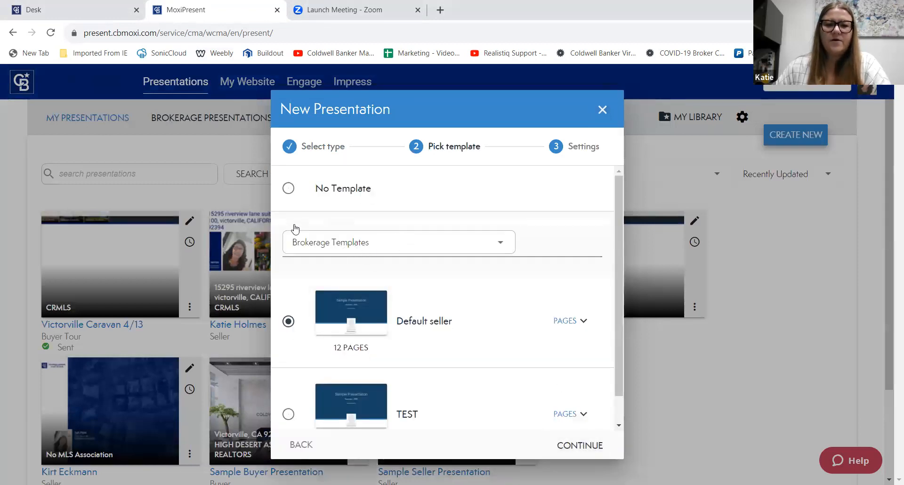
# Step: Choose the 35-page Seller | Coldwell Banker template from the Coldwell Banker (parent company) templates for the new presentation
pyautogui.click(380, 245)
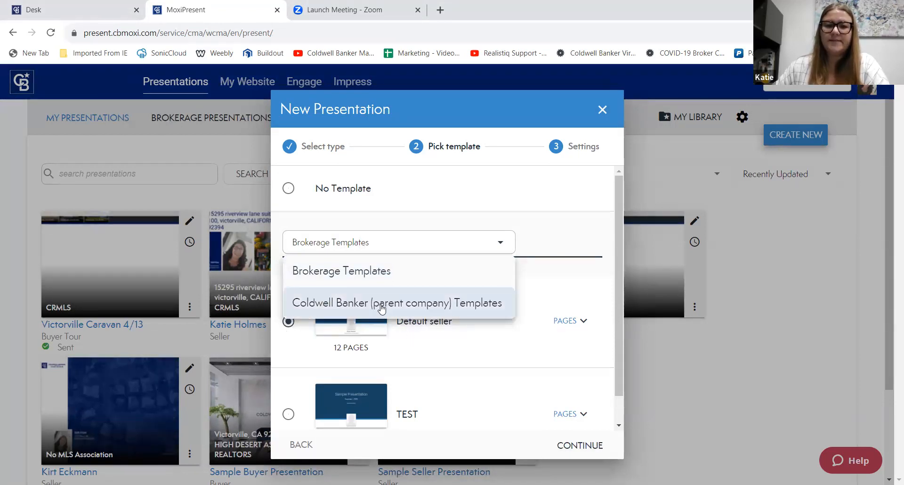
pyautogui.click(350, 306)
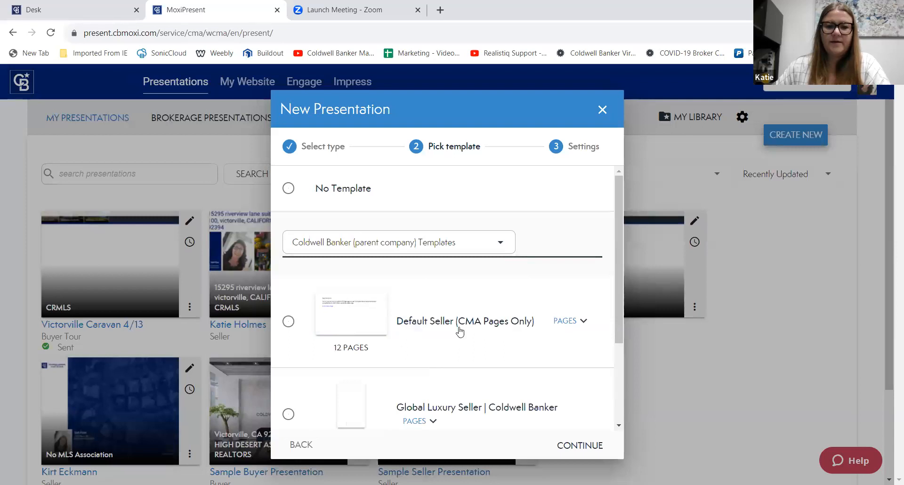
pyautogui.scroll(-3, 460, 332)
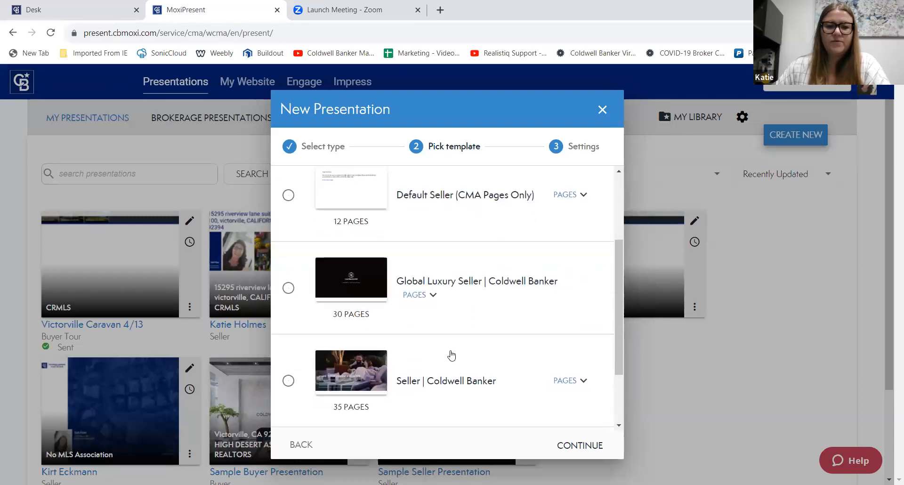
pyautogui.scroll(-2, 451, 355)
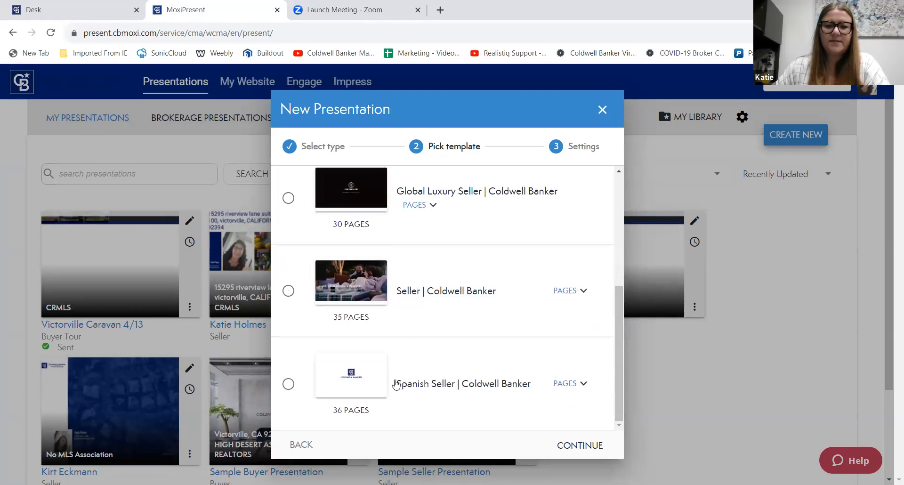
pyautogui.scroll(1, 417, 360)
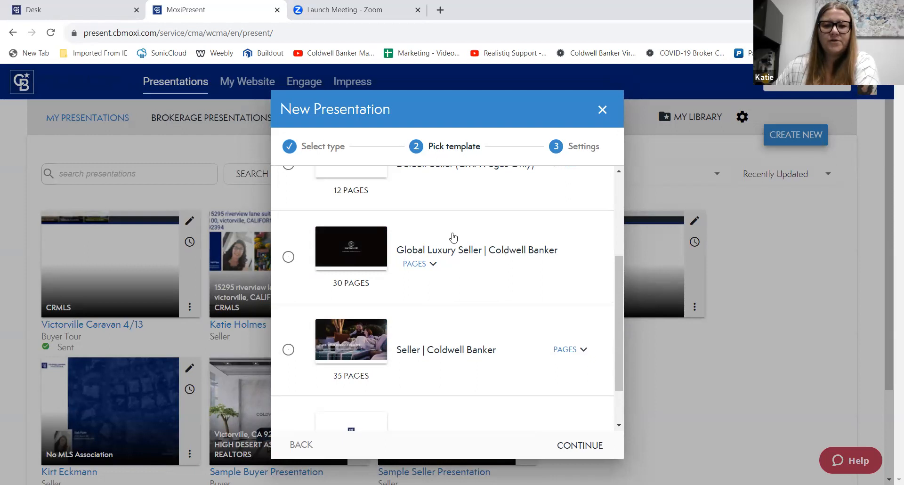
pyautogui.scroll(1, 467, 254)
pyautogui.scroll(1, 465, 257)
pyautogui.scroll(-3, 462, 260)
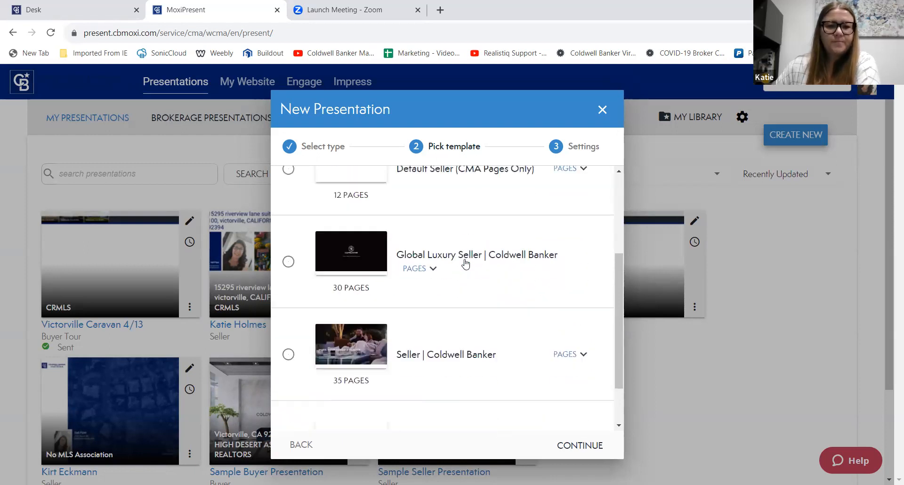
pyautogui.click(288, 291)
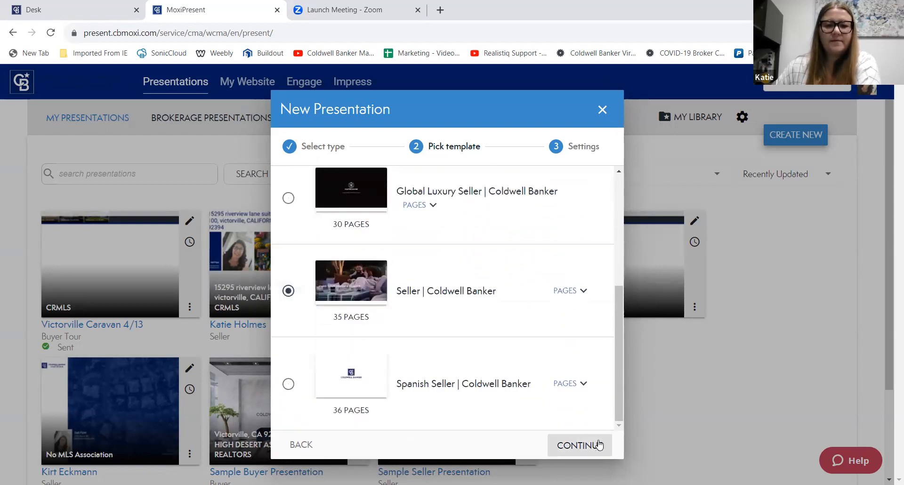
pyautogui.click(583, 444)
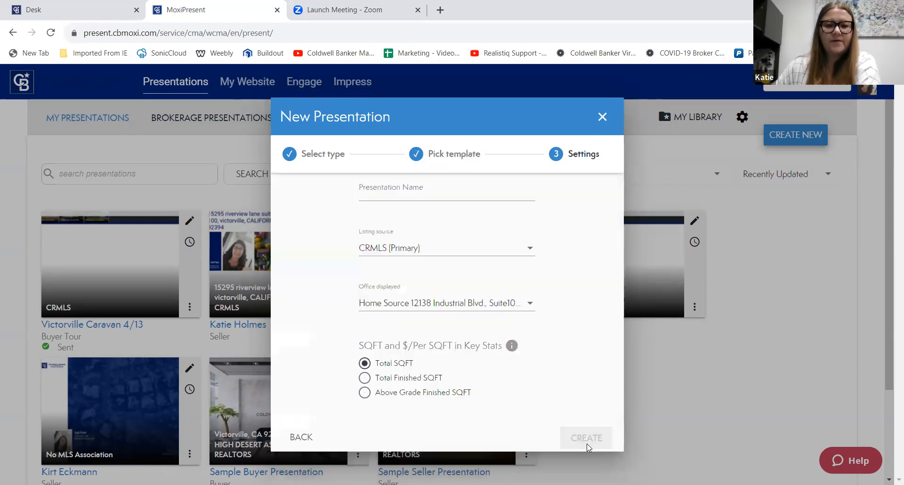
# Step: Name the presentation after the client, keep CRMLS (Primary) as the listing source and Total SQFT, and create it
pyautogui.click(400, 192)
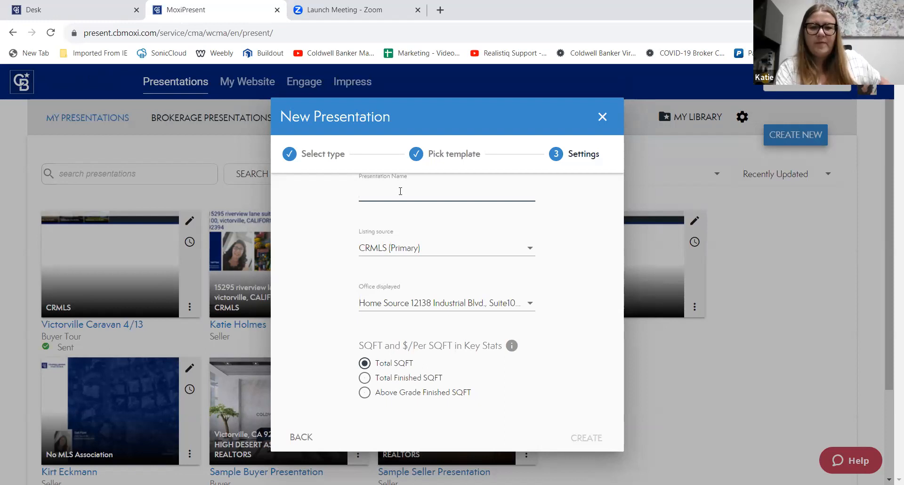
pyautogui.write('Mr. Smith')
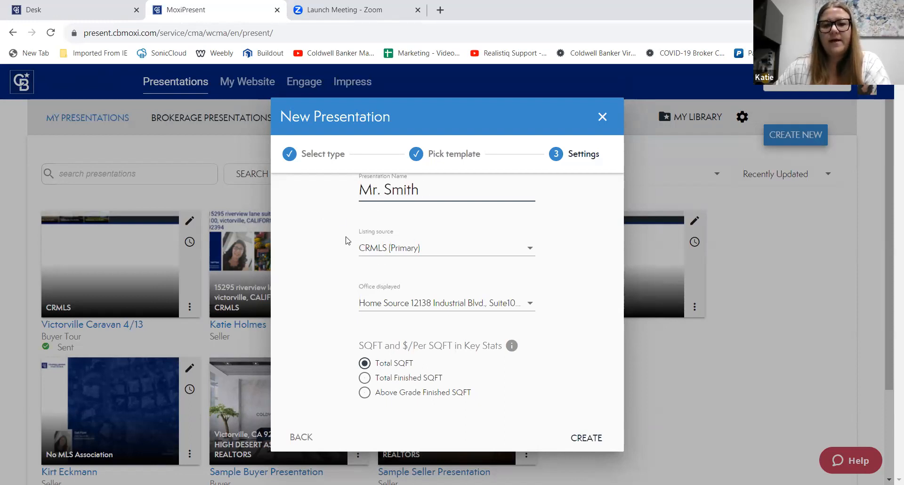
pyautogui.click(530, 250)
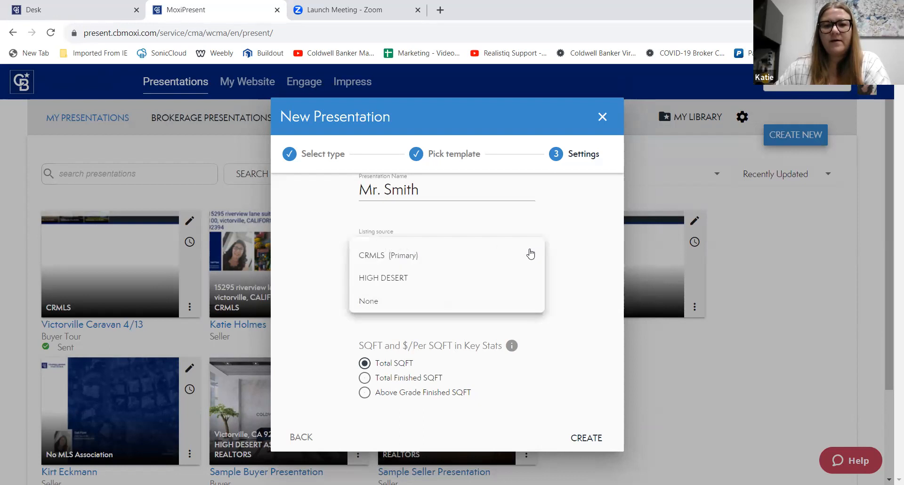
pyautogui.click(365, 256)
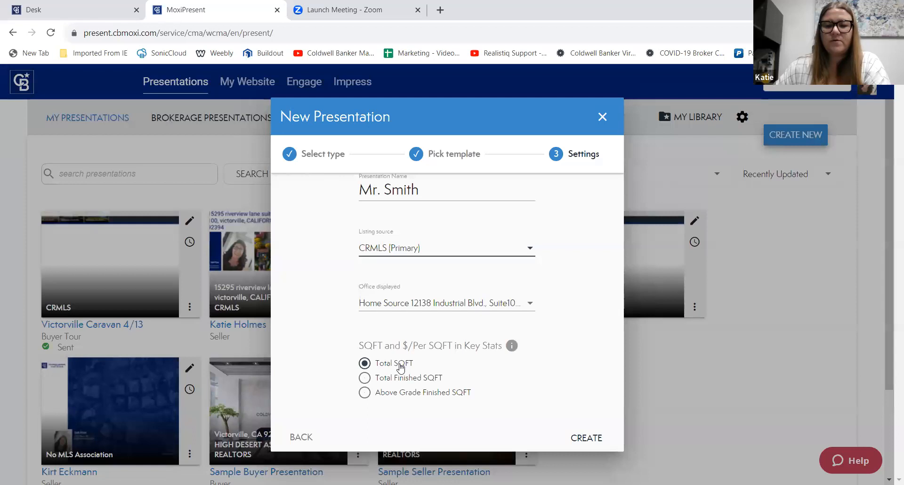
pyautogui.click(511, 351)
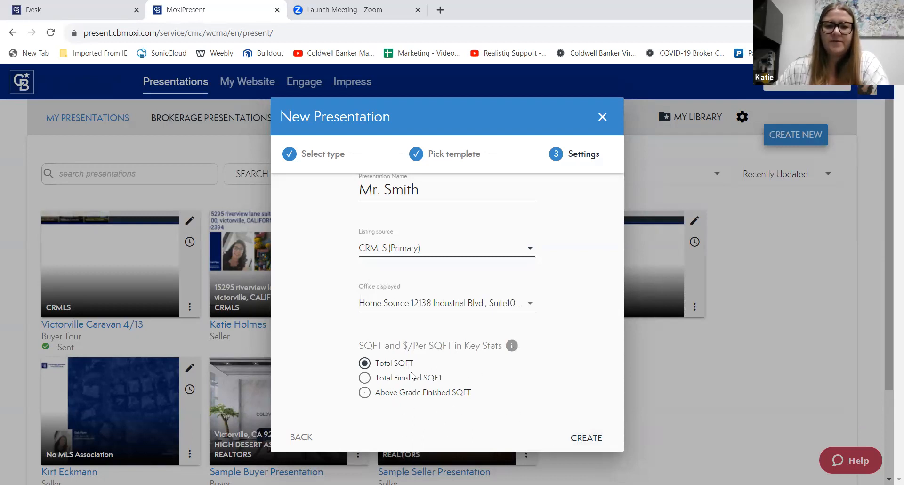
pyautogui.click(584, 437)
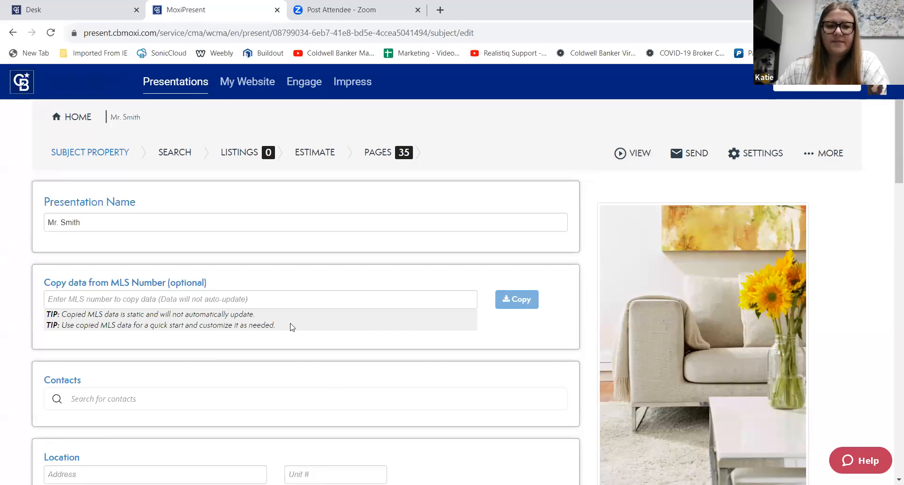
# Step: Fill in the subject property's location with its street address, city, state and ZIP code
pyautogui.scroll(-2, 292, 326)
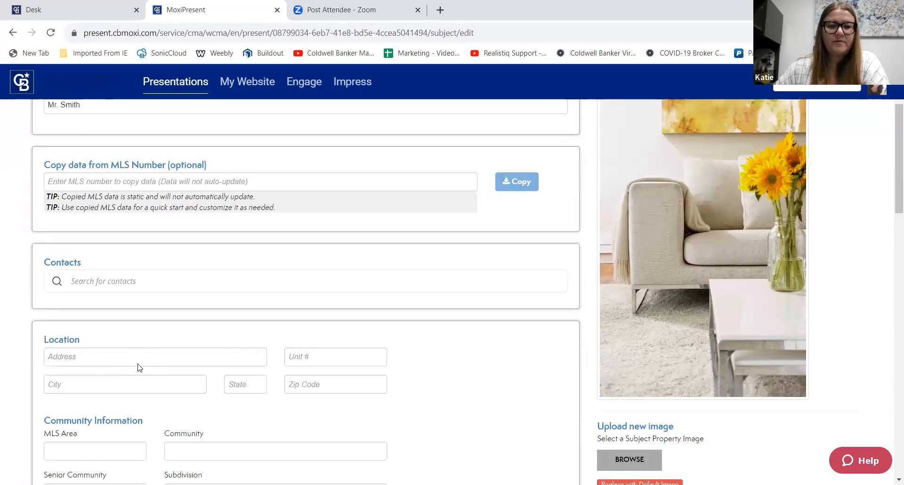
pyautogui.click(94, 357)
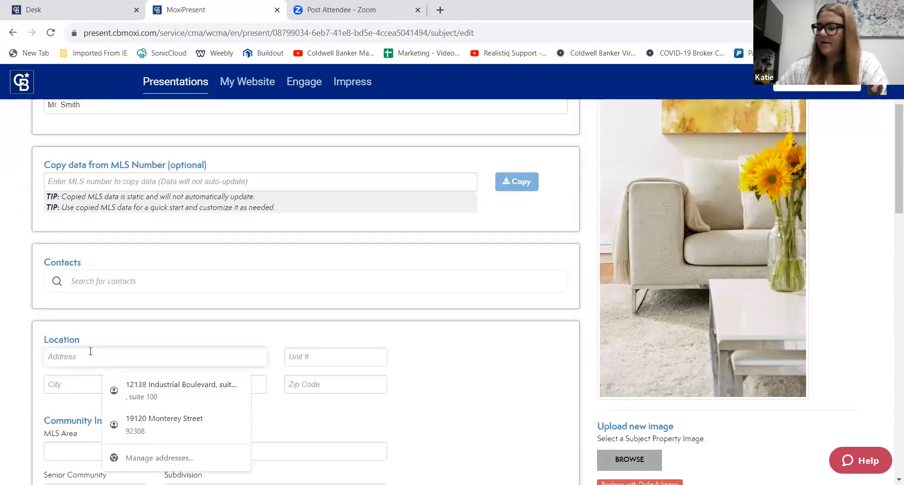
pyautogui.write('13060')
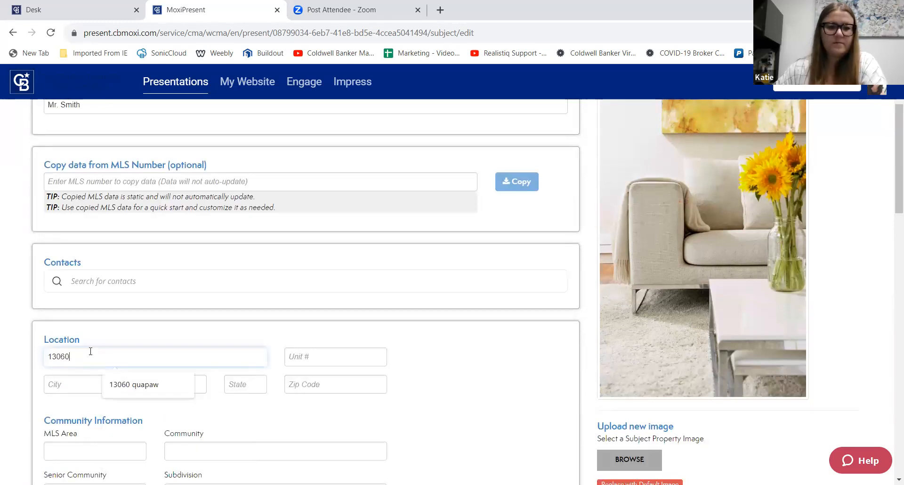
pyautogui.click(132, 387)
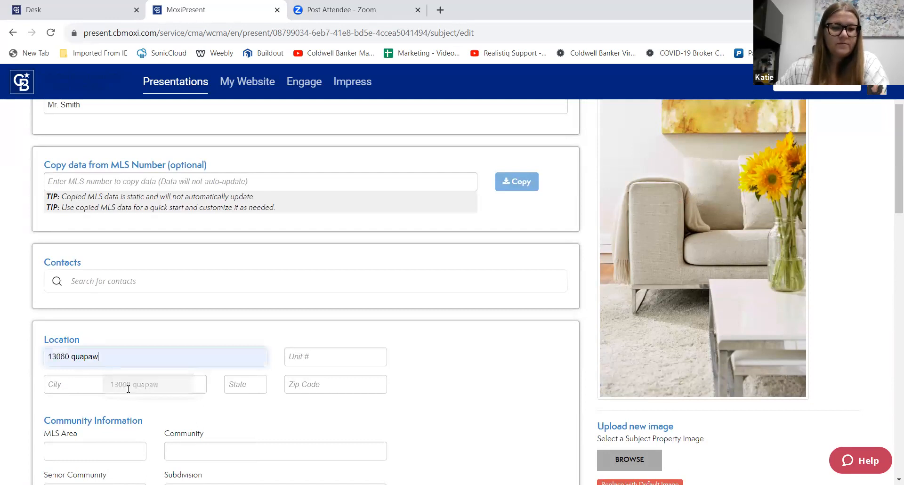
pyautogui.click(141, 382)
pyautogui.write('Apple Valley')
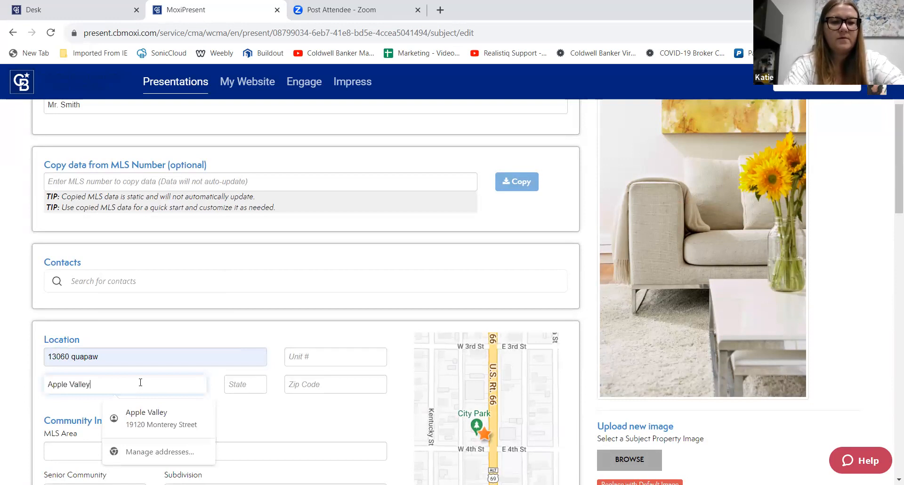
pyautogui.press('Tab')
pyautogui.write('CA')
pyautogui.press('Tab')
pyautogui.write('923')
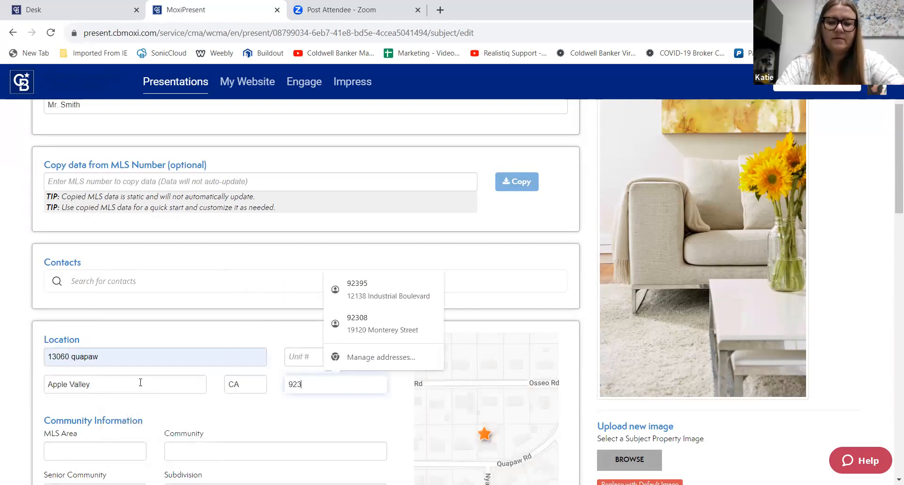
pyautogui.write('08')
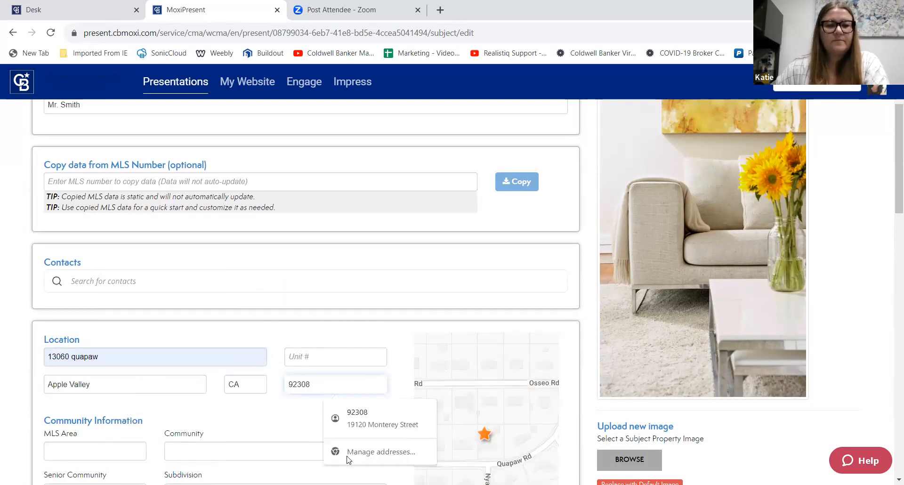
# Step: Upload the picture "adobe style home pool sunset" as the subject property image
pyautogui.scroll(-1, 429, 344)
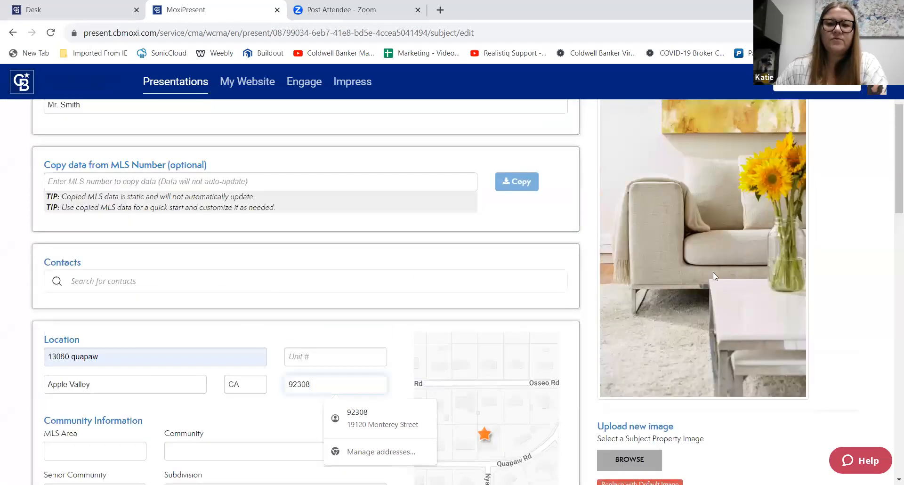
pyautogui.click(636, 459)
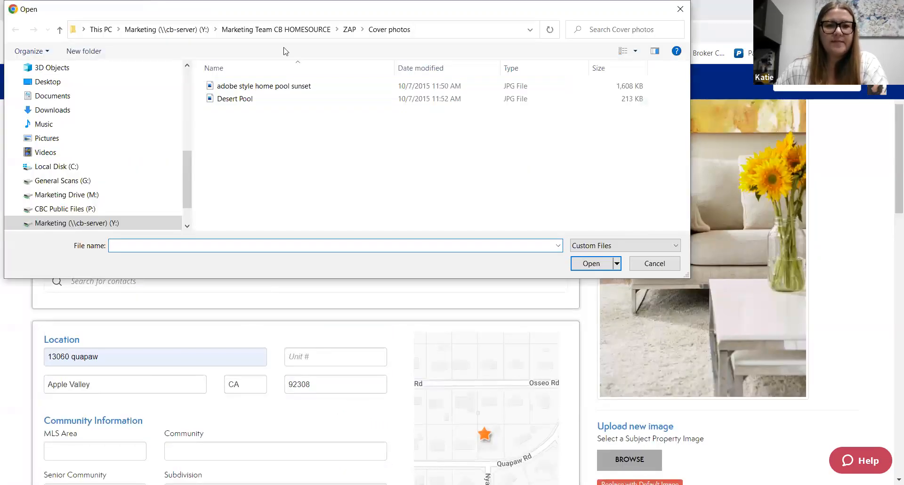
pyautogui.click(258, 89)
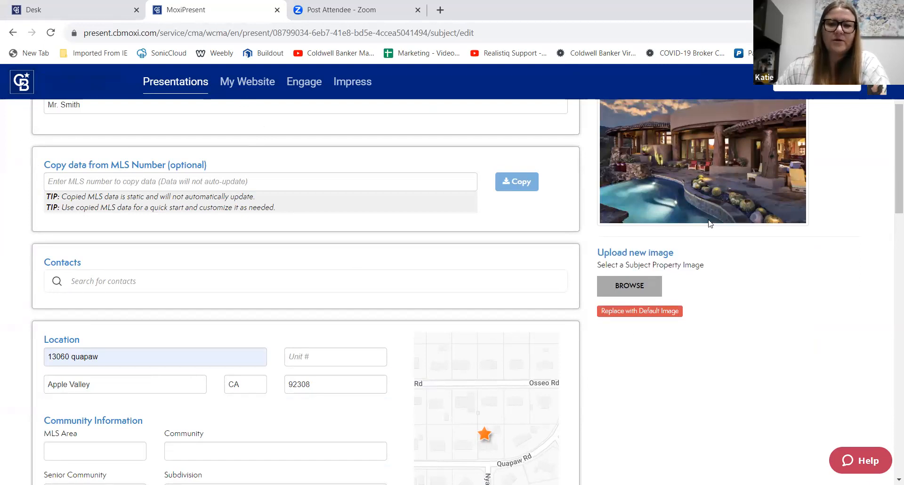
# Step: Set the school district in the community information to Apple Valley School District
pyautogui.scroll(1, 707, 211)
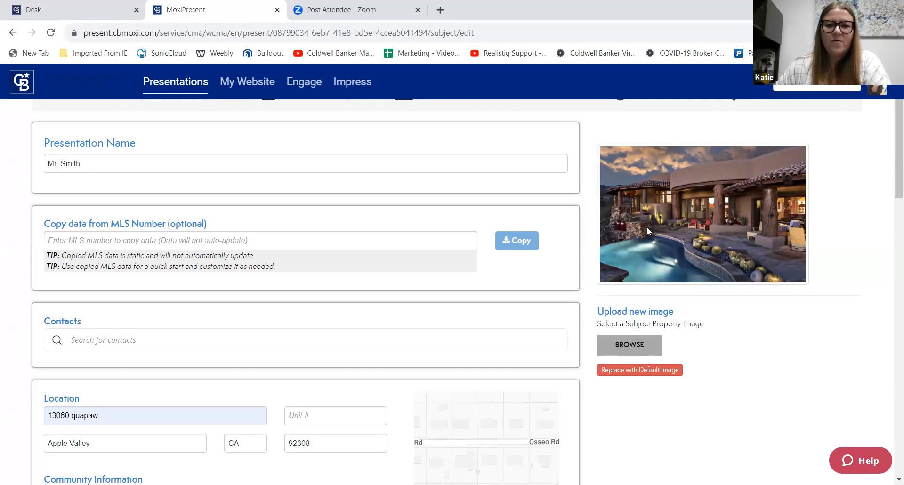
pyautogui.scroll(-4, 680, 210)
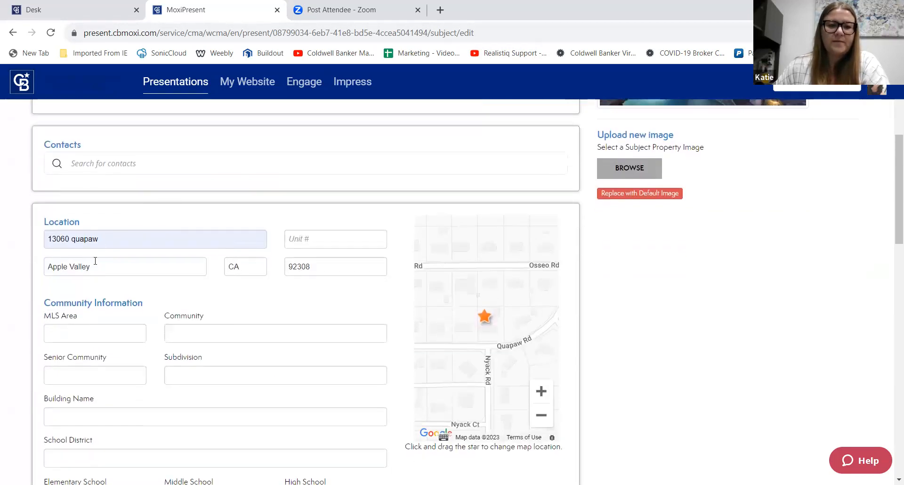
pyautogui.scroll(-3, 133, 257)
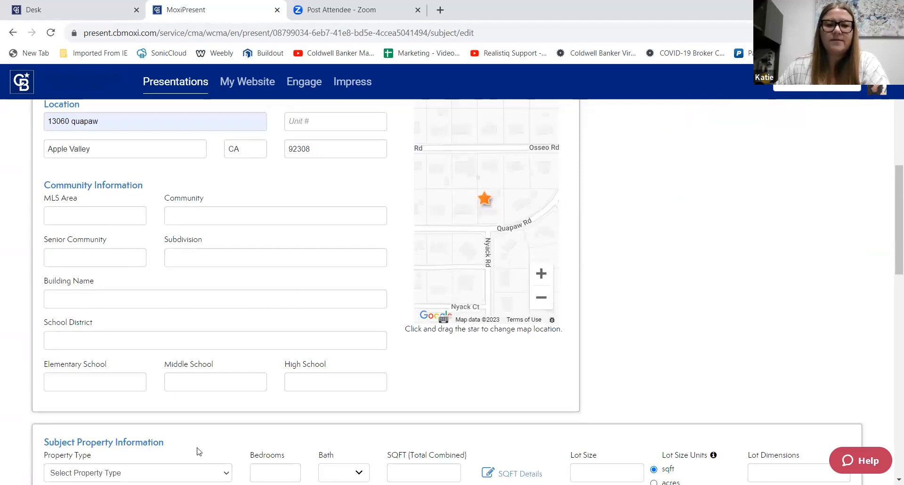
pyautogui.click(108, 344)
pyautogui.write('Ap')
pyautogui.click(137, 368)
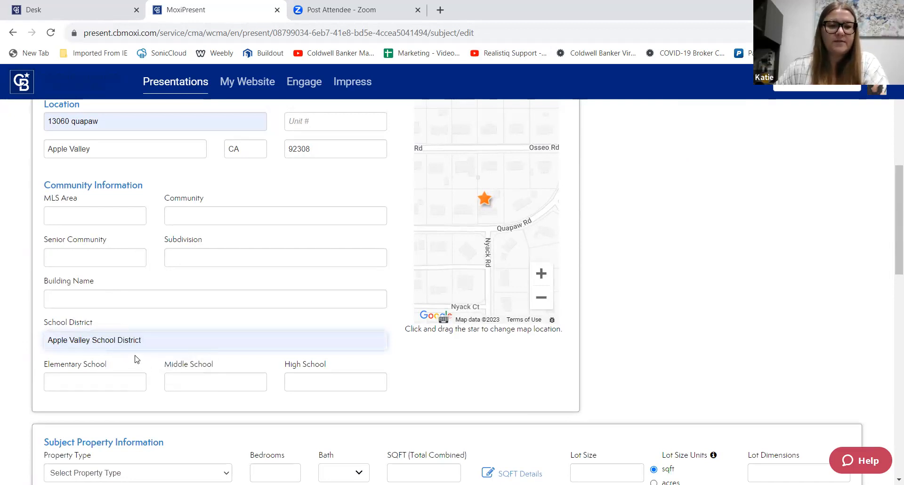
# Step: Set the high school in the community information to AVHS
pyautogui.scroll(-1, 147, 365)
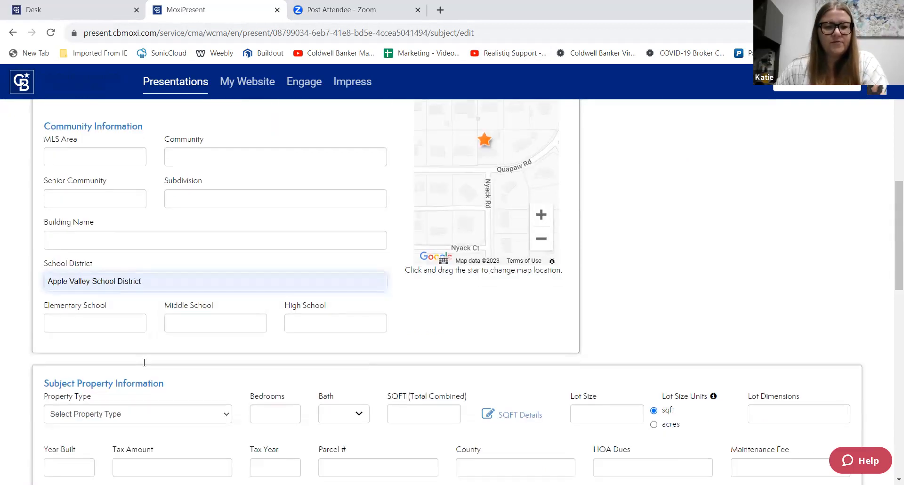
pyautogui.scroll(-1, 145, 363)
pyautogui.click(343, 260)
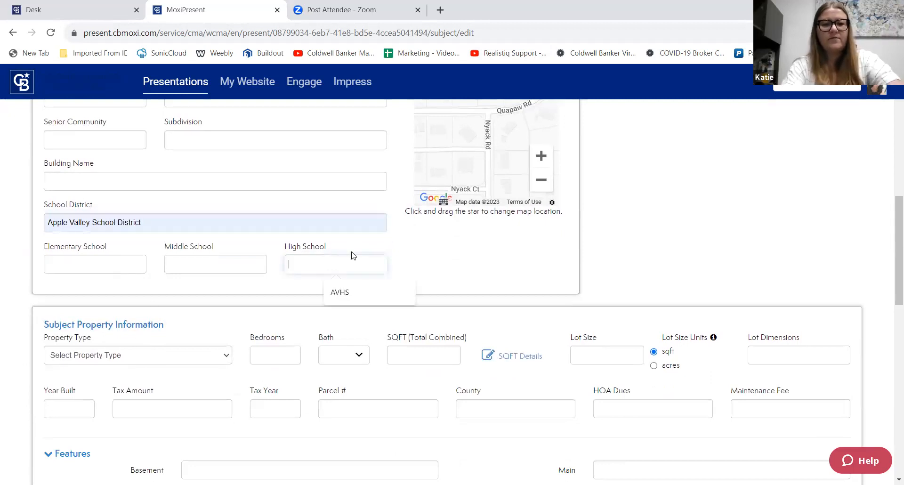
pyautogui.write('vhs')
pyautogui.press('BackSpace')
pyautogui.press('BackSpace')
pyautogui.write('av')
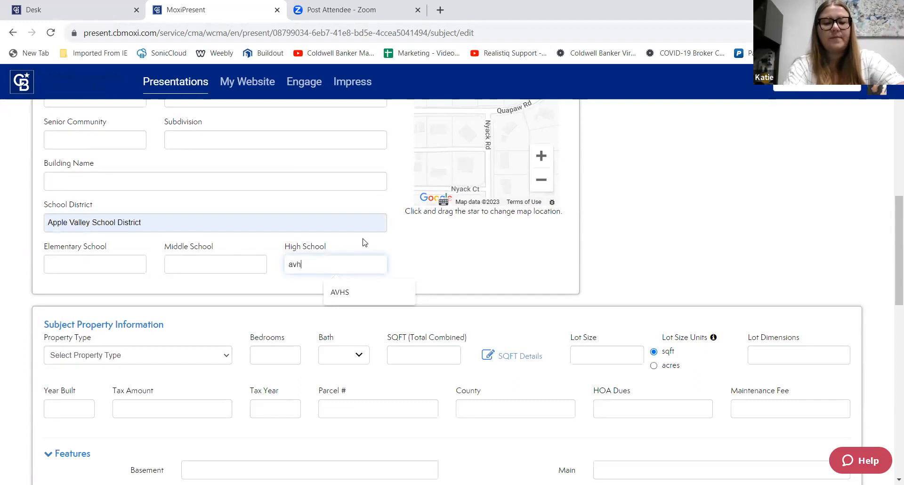
pyautogui.click(348, 293)
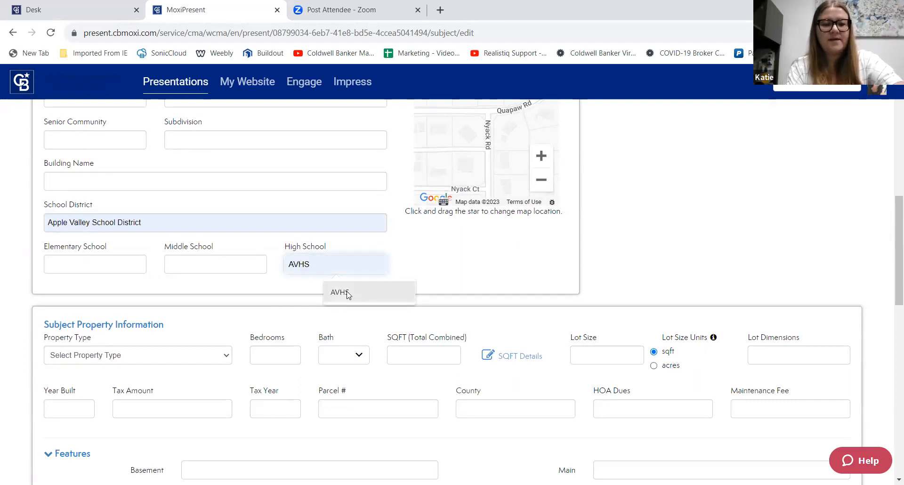
# Step: Set the middle school to Sitting Bull and the elementary school to Rio Vista
pyautogui.click(225, 262)
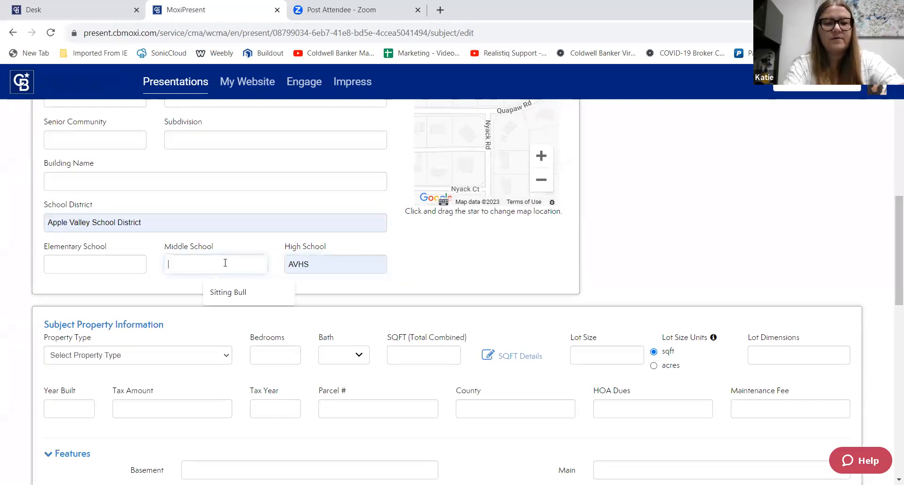
pyautogui.click(243, 296)
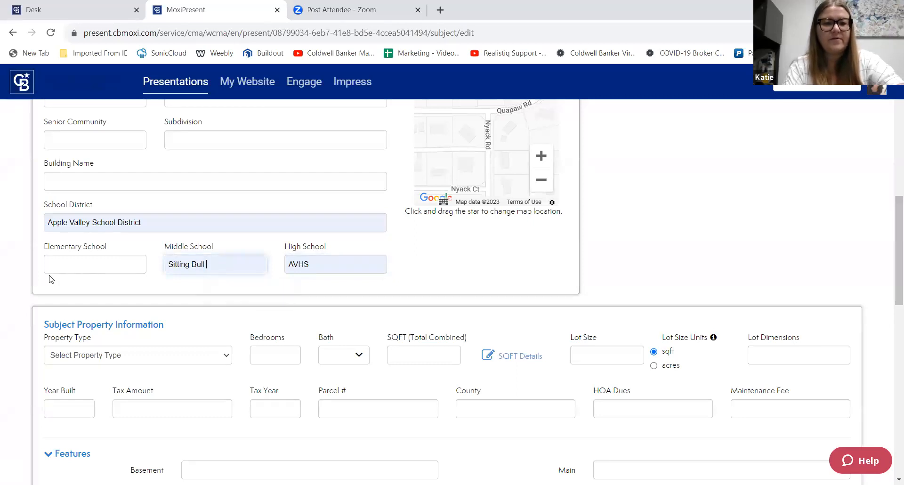
pyautogui.click(88, 260)
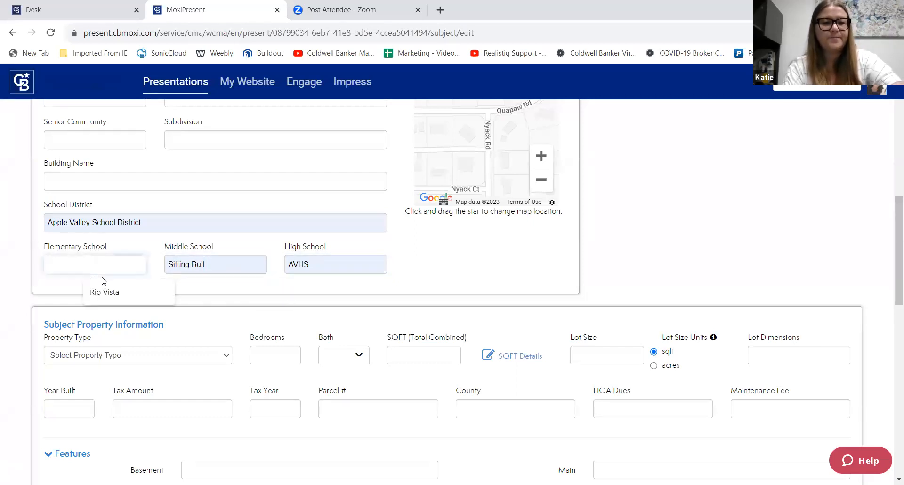
pyautogui.click(106, 294)
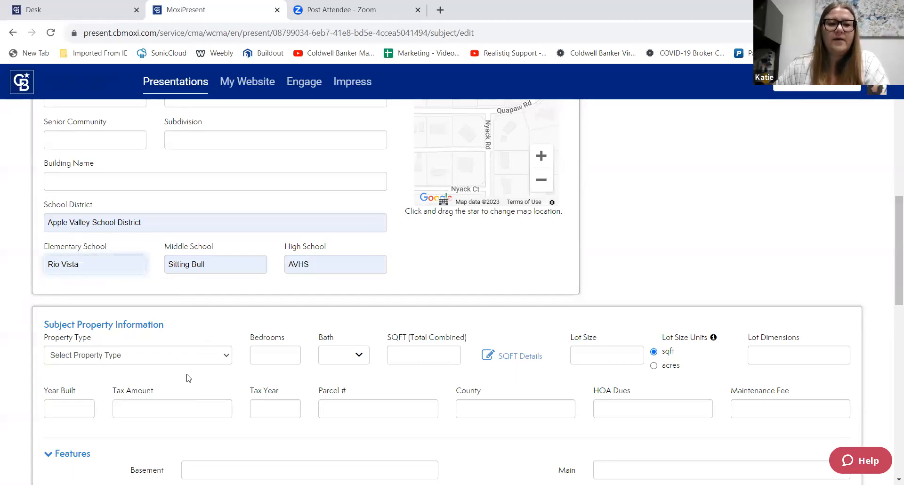
# Step: Set the subject property's type to Single-Family Home and its bedrooms to 4
pyautogui.scroll(-2, 189, 378)
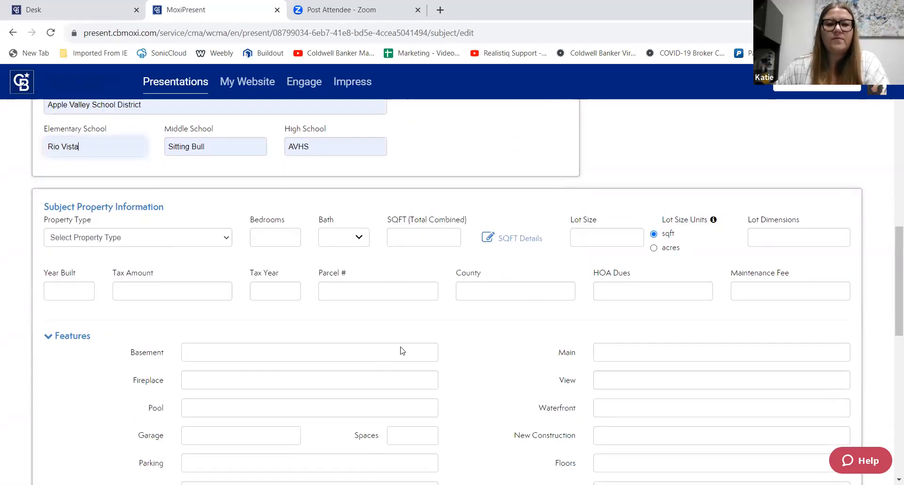
pyautogui.click(199, 241)
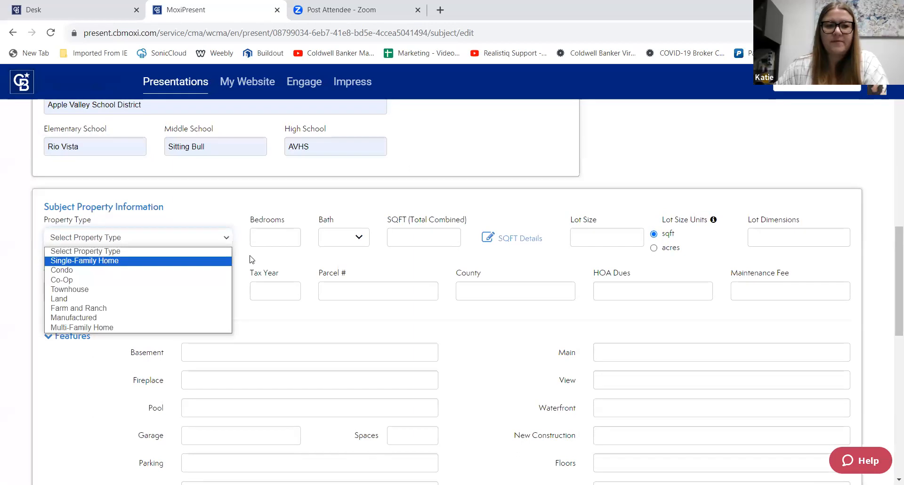
pyautogui.click(104, 262)
pyautogui.click(282, 236)
pyautogui.write('4')
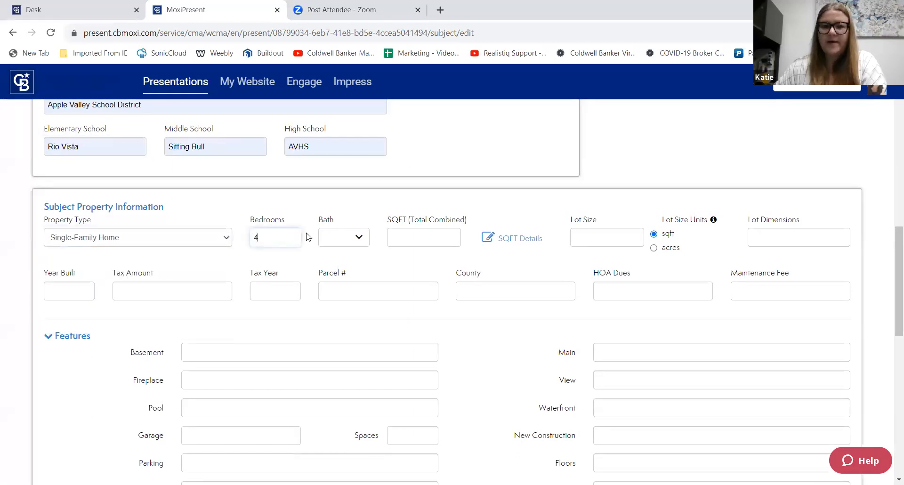
# Step: Set the subject property's bathroom details to 2 full baths and 1 half bath
pyautogui.click(360, 241)
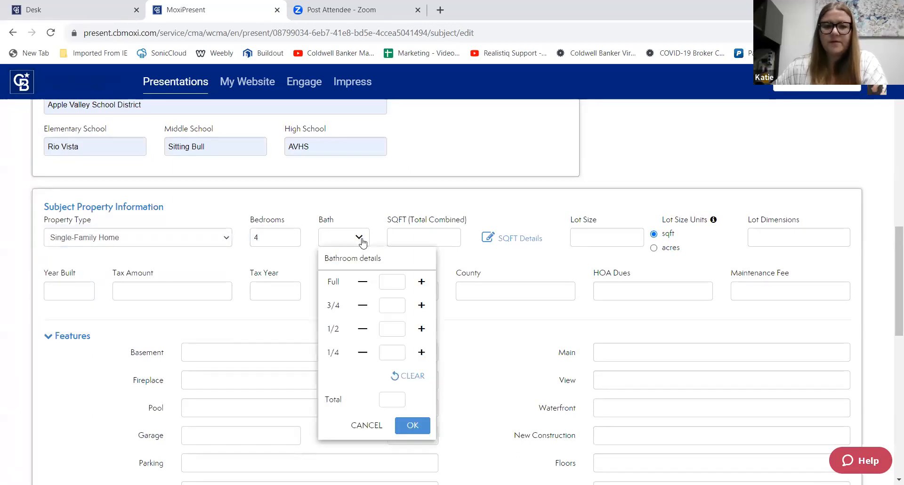
pyautogui.click(421, 282)
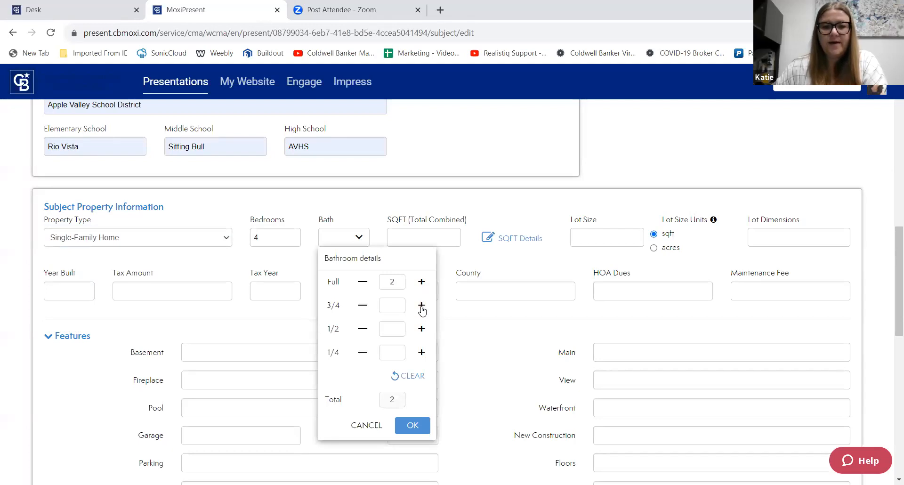
pyautogui.click(421, 329)
pyautogui.click(412, 426)
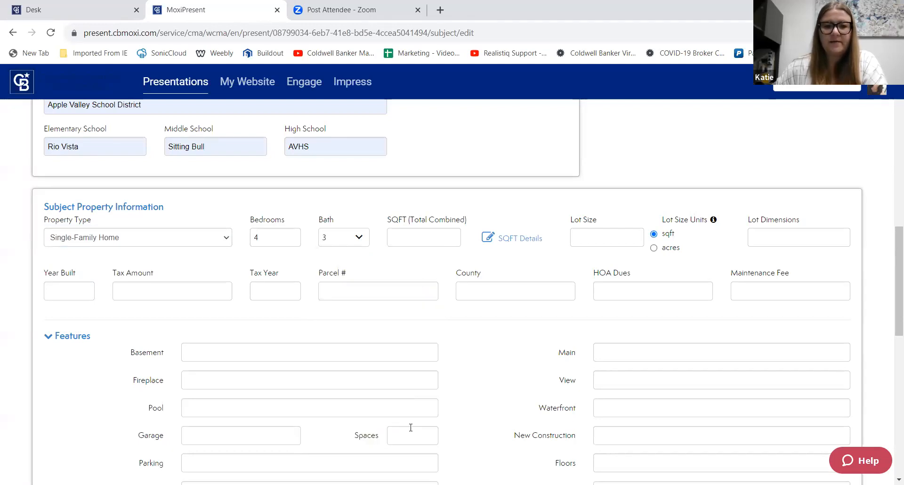
# Step: Set the subject property's total combined square footage to 2300
pyautogui.click(451, 233)
pyautogui.write('2300')
pyautogui.click(494, 265)
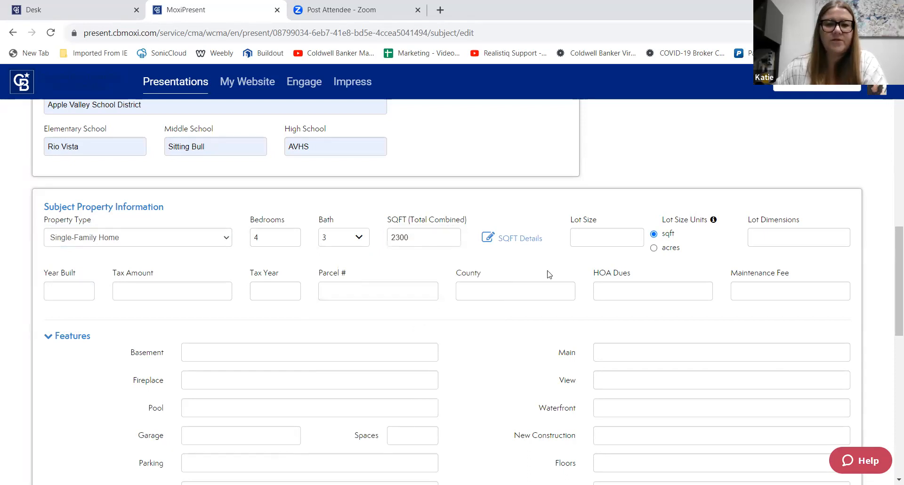
# Step: Set the subject property's lot size to 0.56 with acres as the unit
pyautogui.click(590, 237)
pyautogui.write('.56')
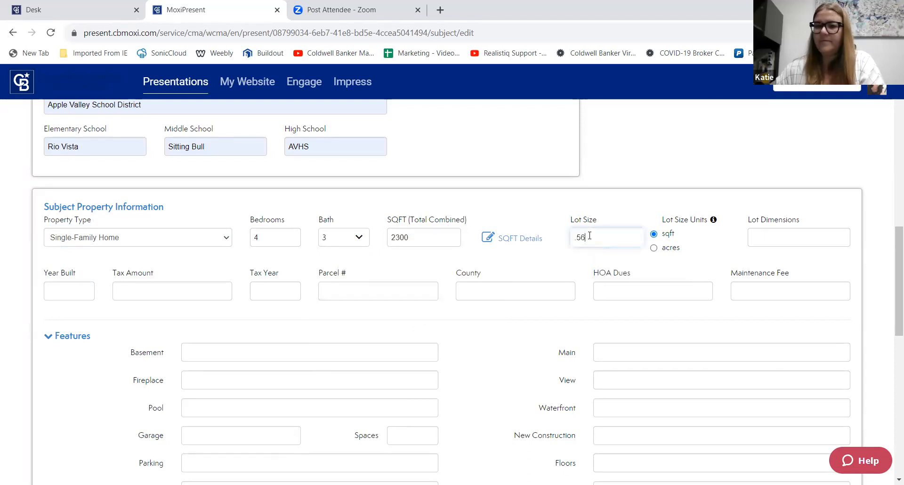
pyautogui.click(654, 248)
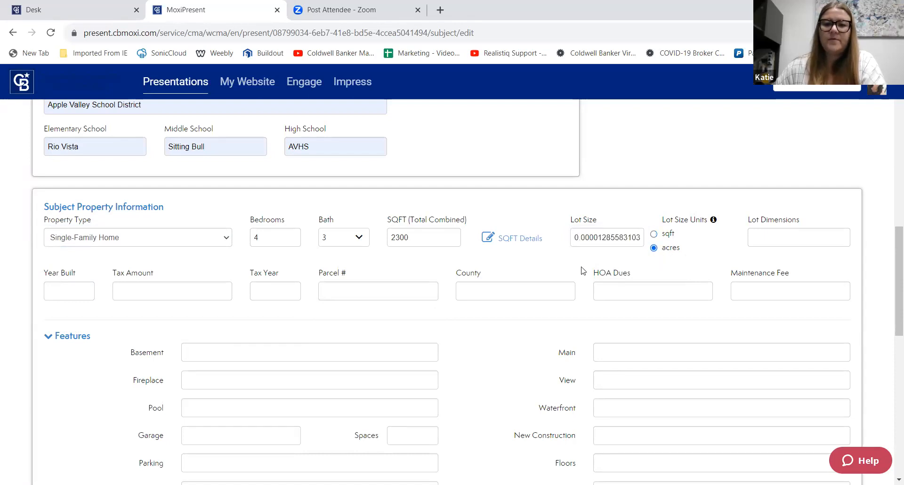
pyautogui.moveTo(575, 237); pyautogui.dragTo(678, 241)
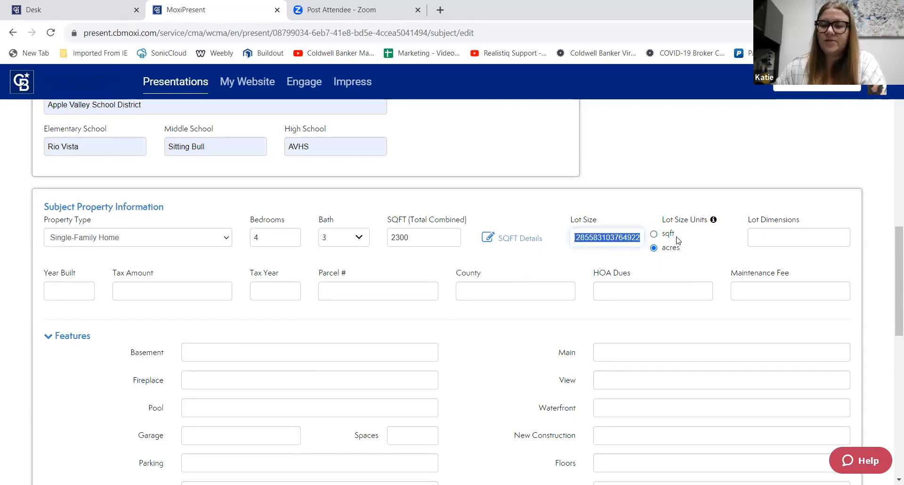
pyautogui.write('0.56')
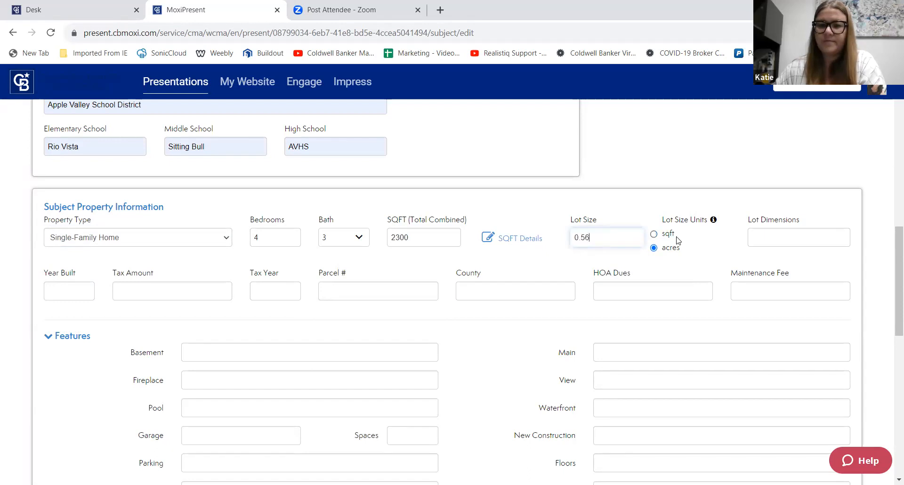
pyautogui.click(585, 307)
# Step: Leave the features, remarks and price fields blank and continue to the comparable listing search
pyautogui.scroll(-11, 506, 354)
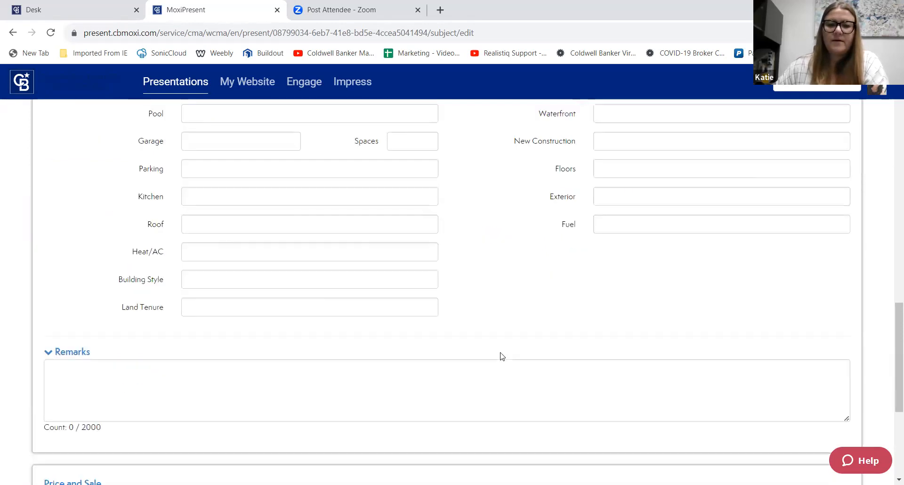
pyautogui.scroll(3, 665, 439)
pyautogui.scroll(-1, 666, 438)
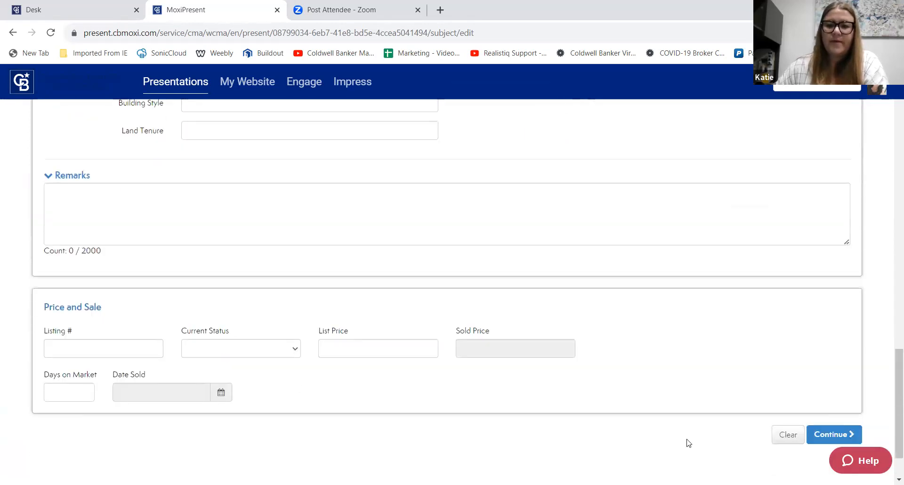
pyautogui.click(824, 440)
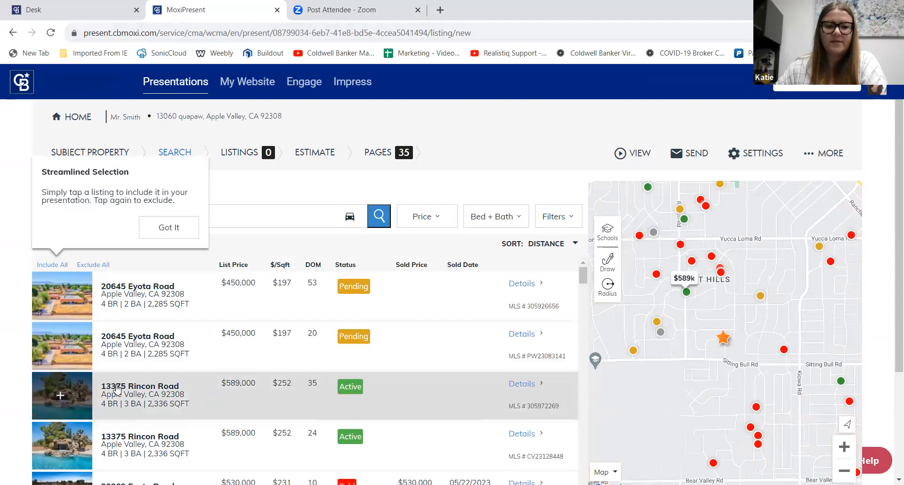
# Step: Include the first pending Eyota Road listing, the first active Rincon Road listing and the first $530,000 sold Eyota Road listing as comparables
pyautogui.click(118, 388)
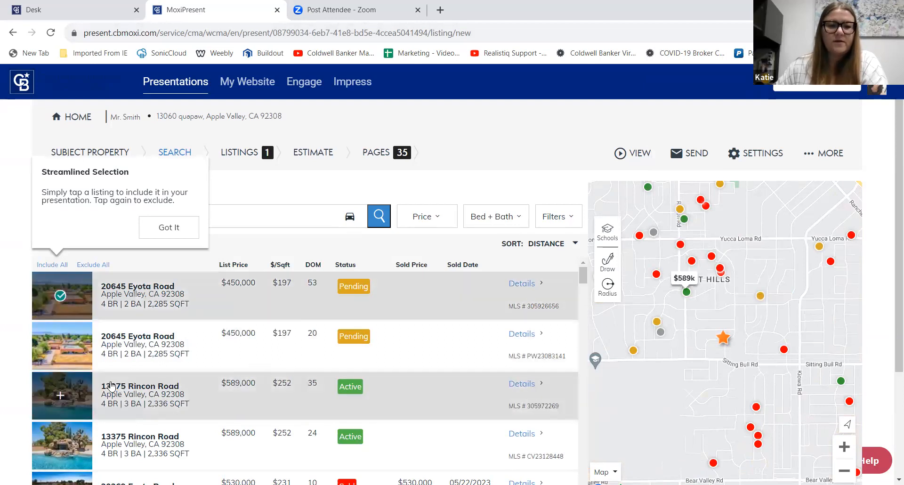
pyautogui.scroll(-1, 76, 344)
pyautogui.click(71, 340)
pyautogui.scroll(-1, 66, 367)
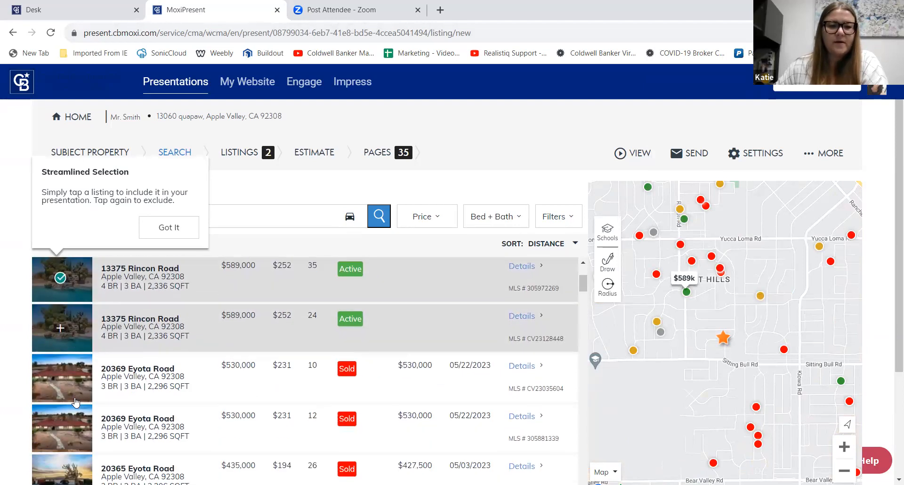
pyautogui.click(61, 400)
pyautogui.scroll(-2, 66, 391)
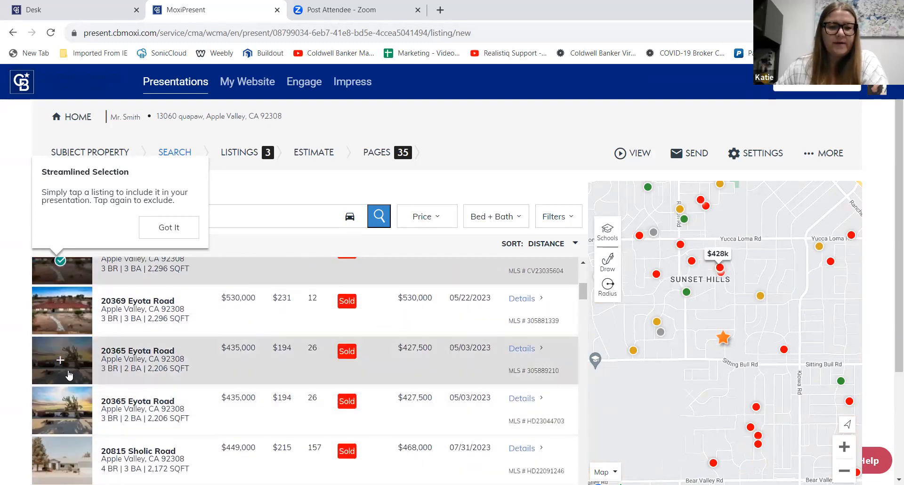
# Step: Add the first $427,500 sold Eyota Road listing, the pending Modoc Court listing and the sold Sholic Road listing to the comparables
pyautogui.click(66, 372)
pyautogui.scroll(-1, 94, 433)
pyautogui.scroll(-1, 92, 437)
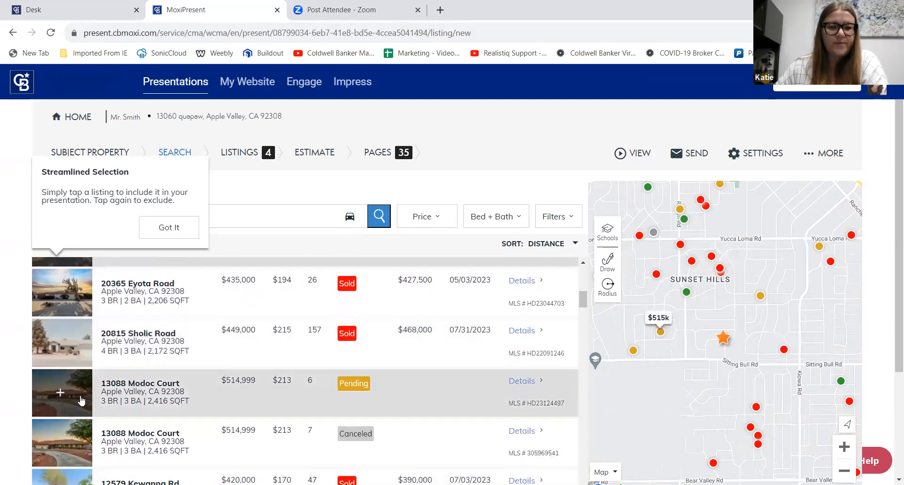
pyautogui.click(81, 399)
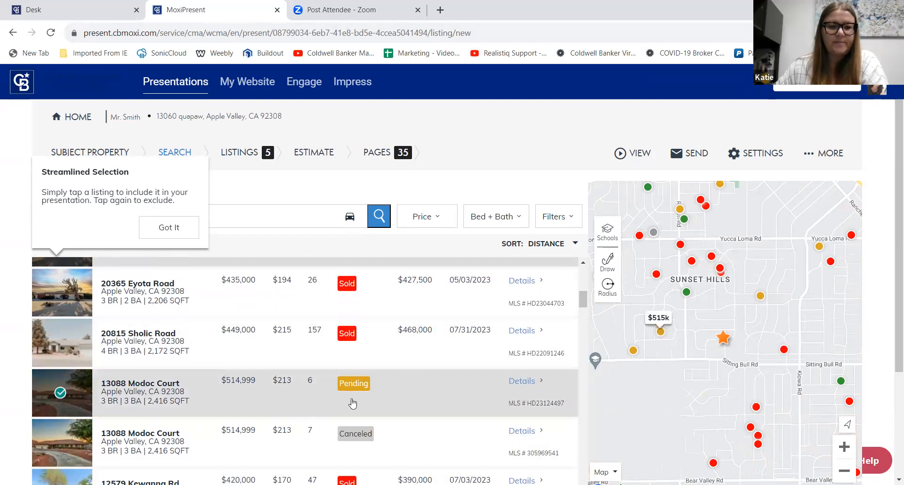
pyautogui.click(52, 338)
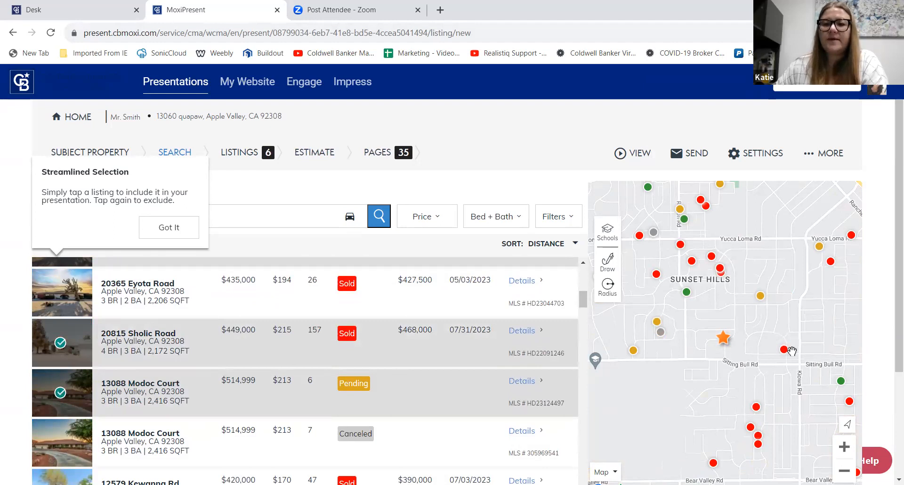
# Step: Finish the comparable search and continue to the display order of the included listings
pyautogui.moveTo(766, 296)
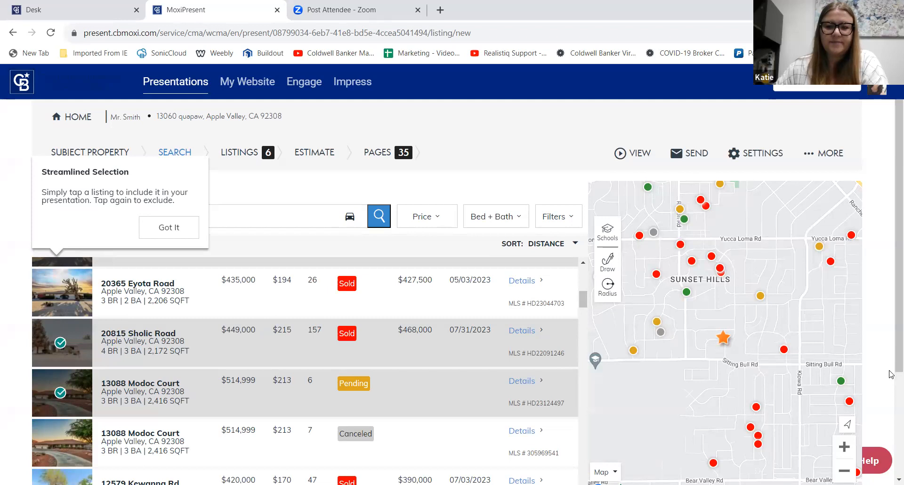
pyautogui.scroll(-2, 891, 415)
pyautogui.click(822, 419)
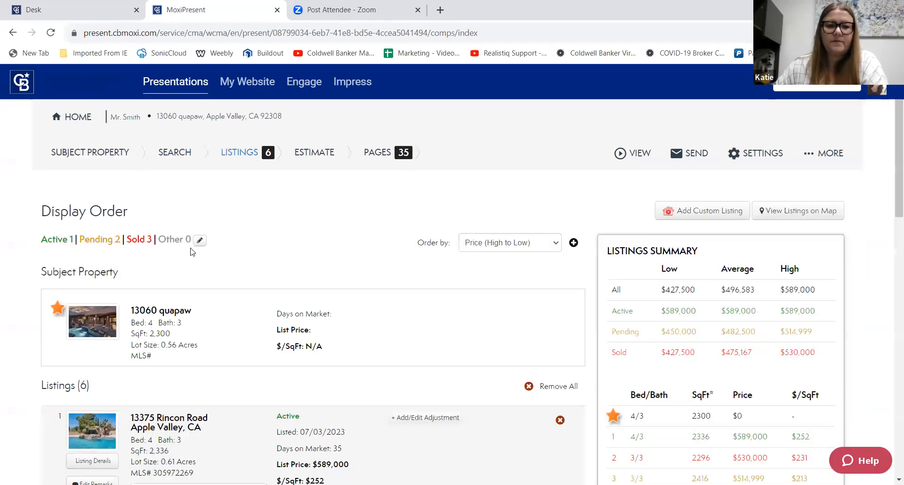
# Step: Review the included comparables and their summary, keep them all, and continue to the price estimate
pyautogui.scroll(-3, 464, 376)
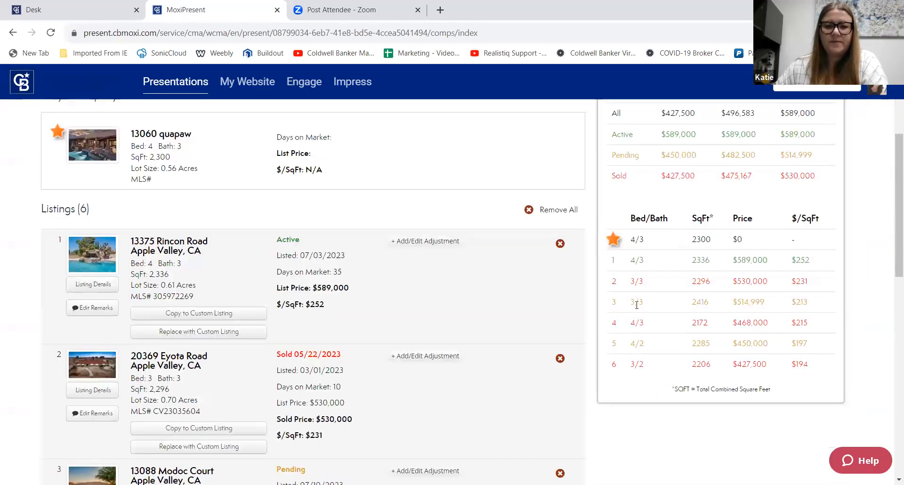
pyautogui.scroll(-9, 480, 403)
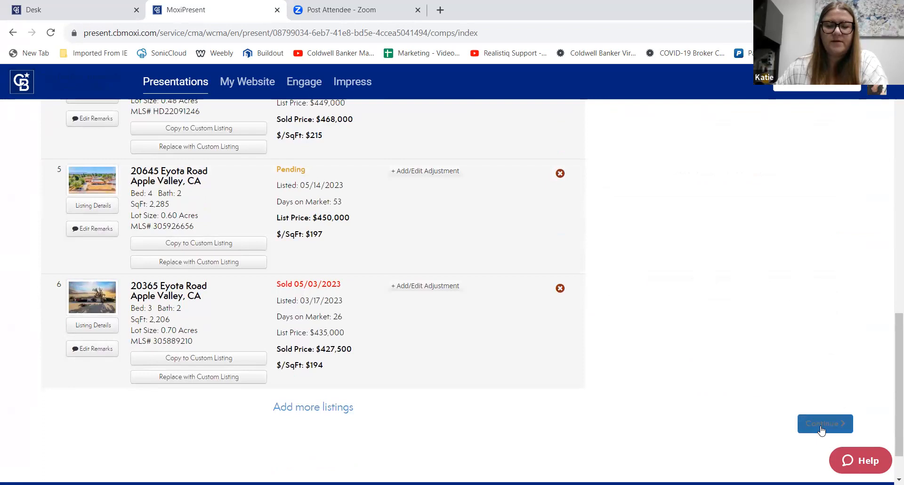
pyautogui.click(821, 425)
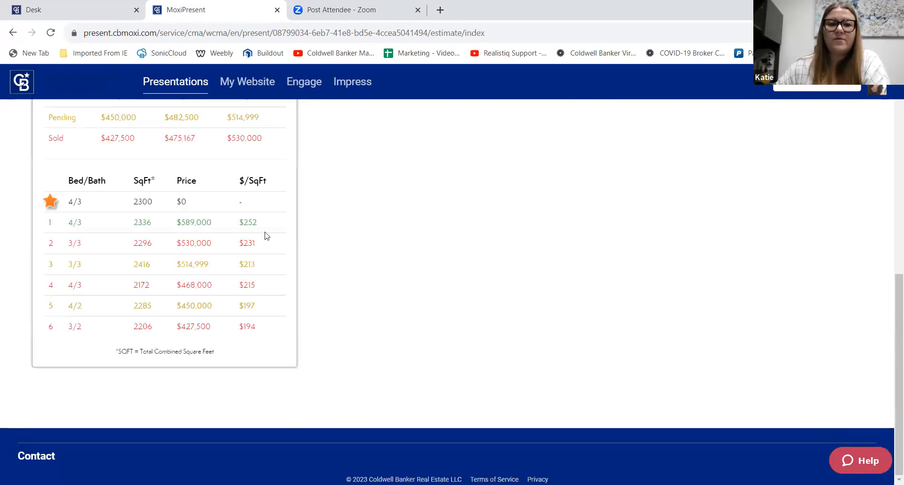
# Step: Create an estimated market value range for the subject property with a maximum of $650,000
pyautogui.scroll(8, 527, 267)
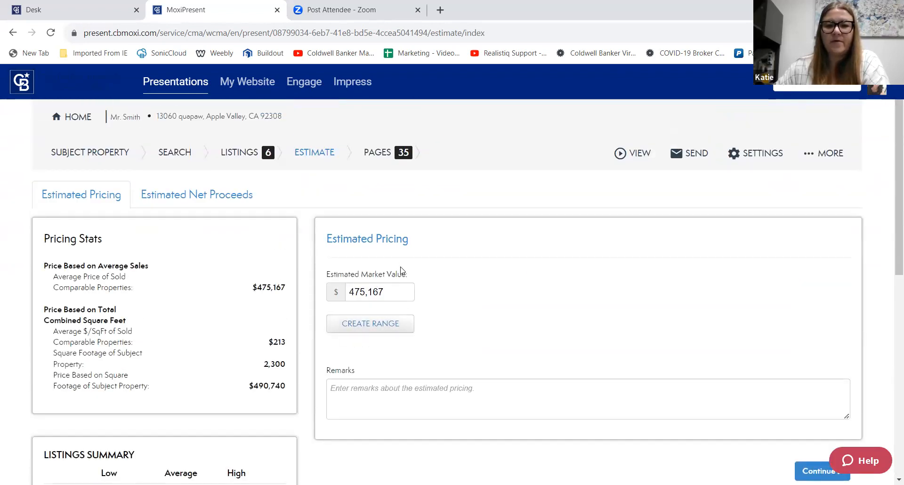
pyautogui.click(352, 333)
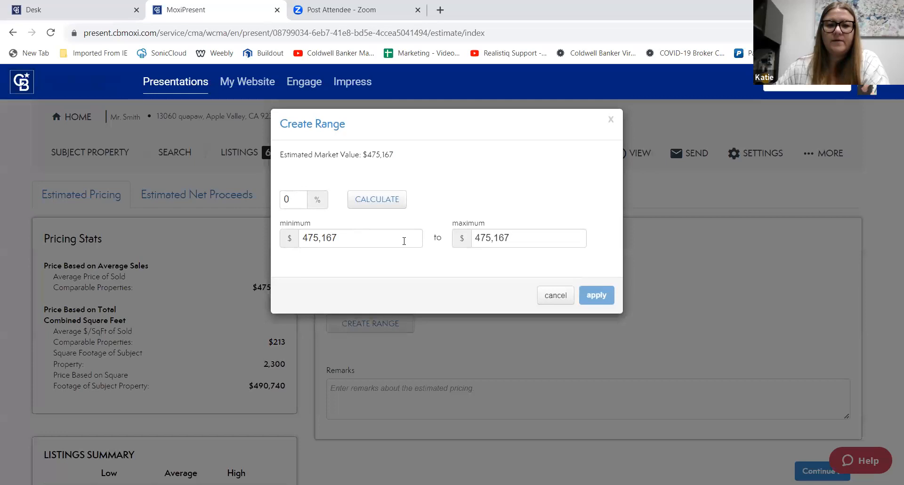
pyautogui.moveTo(549, 237); pyautogui.dragTo(469, 228)
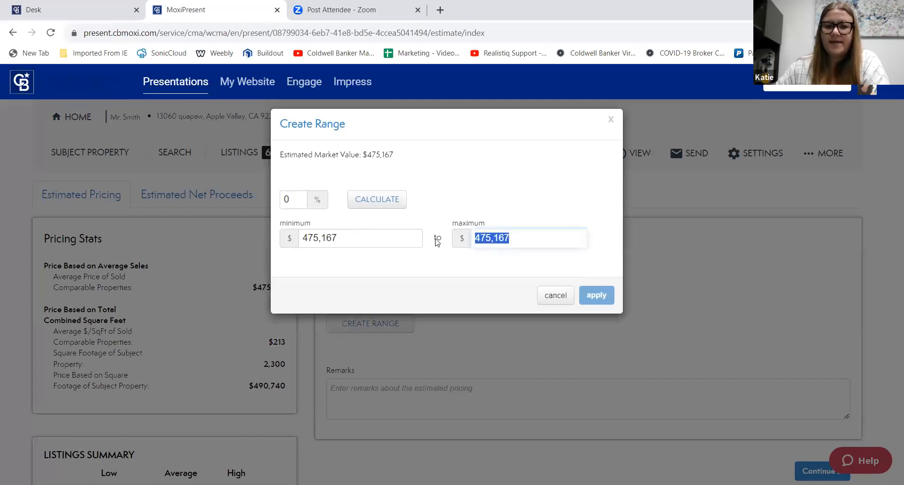
pyautogui.write('650000')
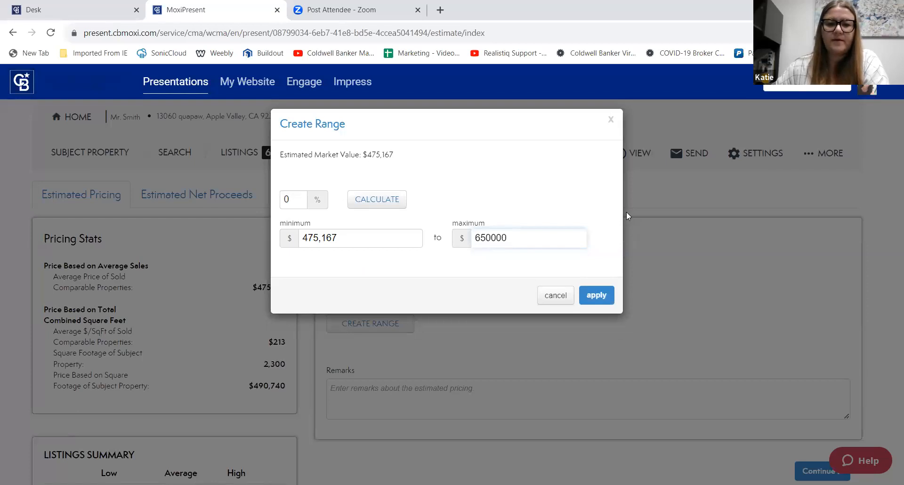
pyautogui.press('Return')
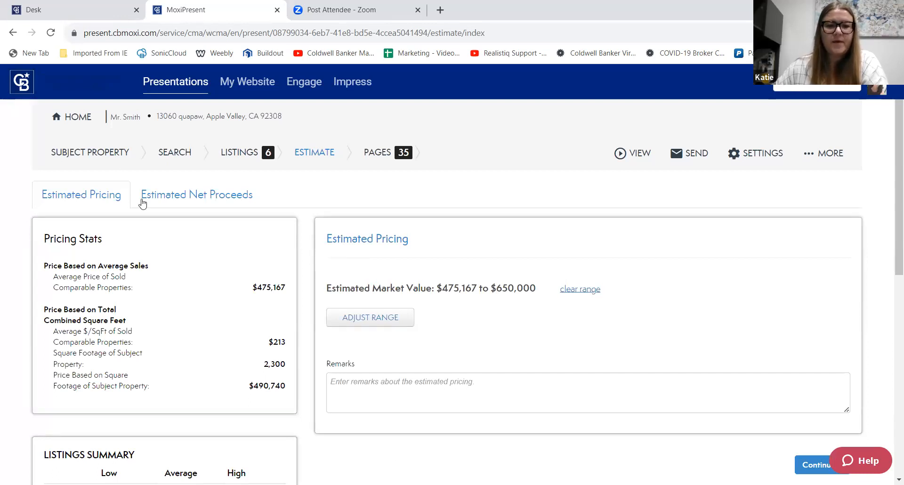
# Step: Check the estimated net proceeds form, return to the estimated pricing and continue to the presentation pages
pyautogui.click(191, 198)
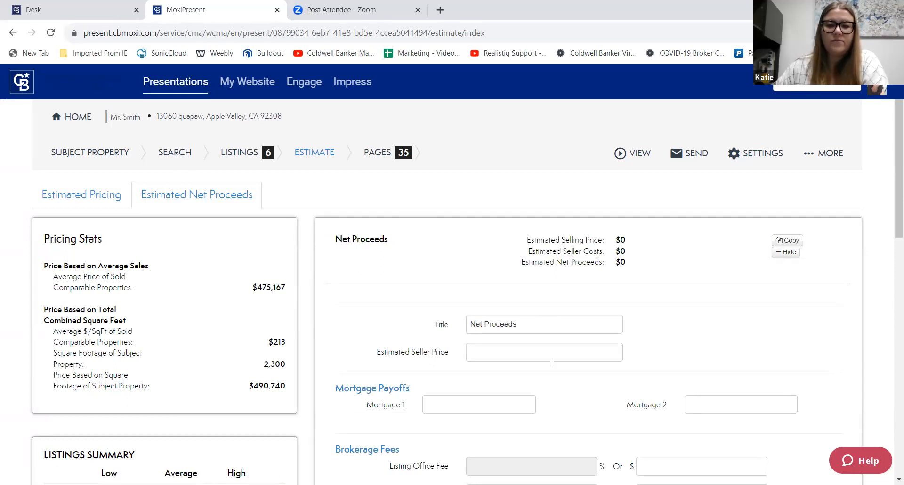
pyautogui.click(95, 194)
pyautogui.scroll(-3, 640, 283)
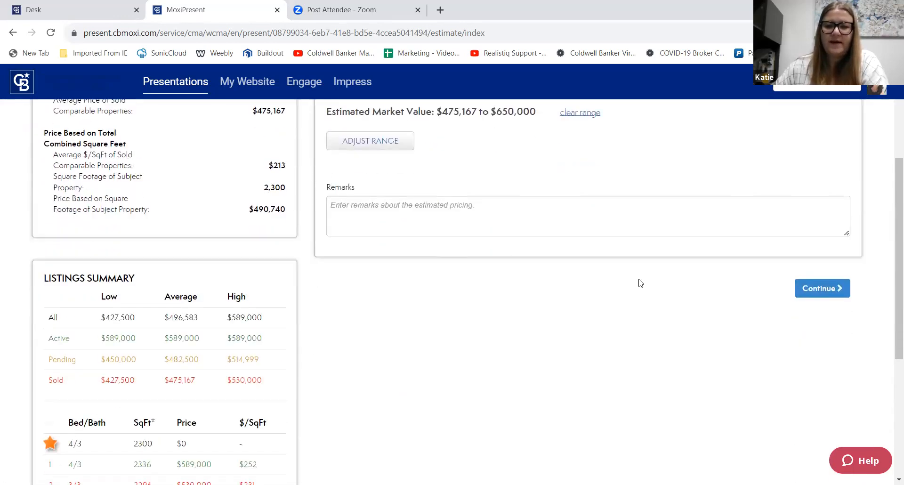
pyautogui.click(820, 289)
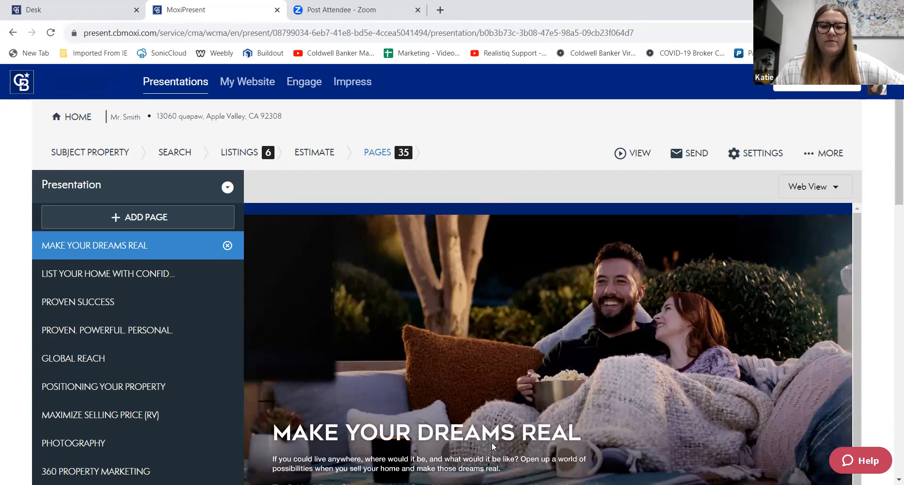
# Step: Look over the opening page and remove the List Your Home with Confidence page from the presentation
pyautogui.scroll(-1, 422, 394)
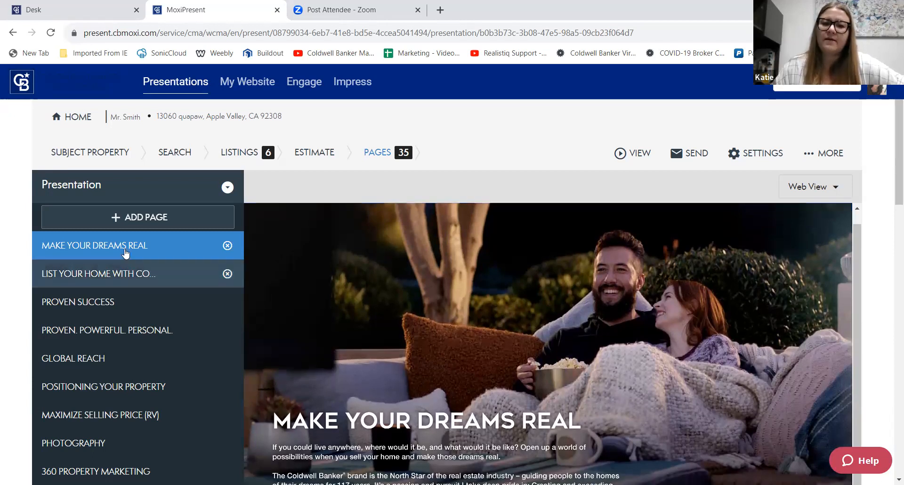
pyautogui.click(87, 274)
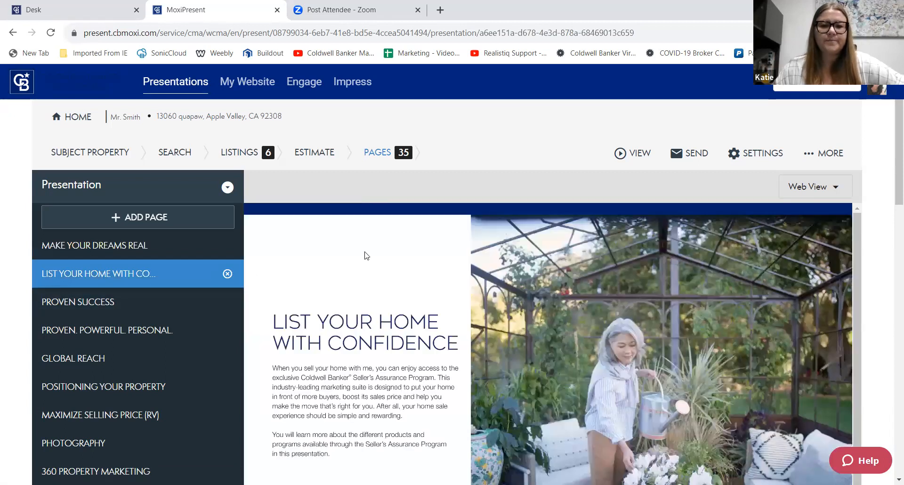
pyautogui.click(227, 273)
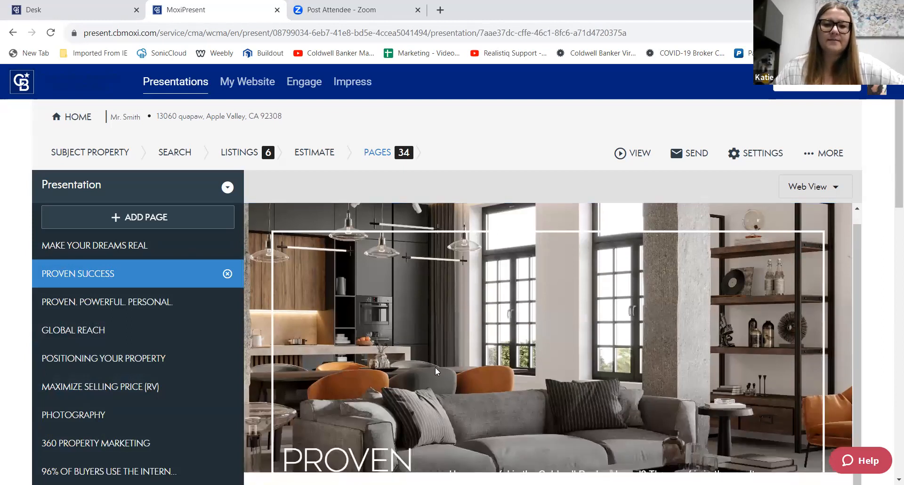
# Step: Compare the Proven Success and Proven. Powerful. Personal. pages, and remove Proven Success from the presentation
pyautogui.scroll(-4, 429, 367)
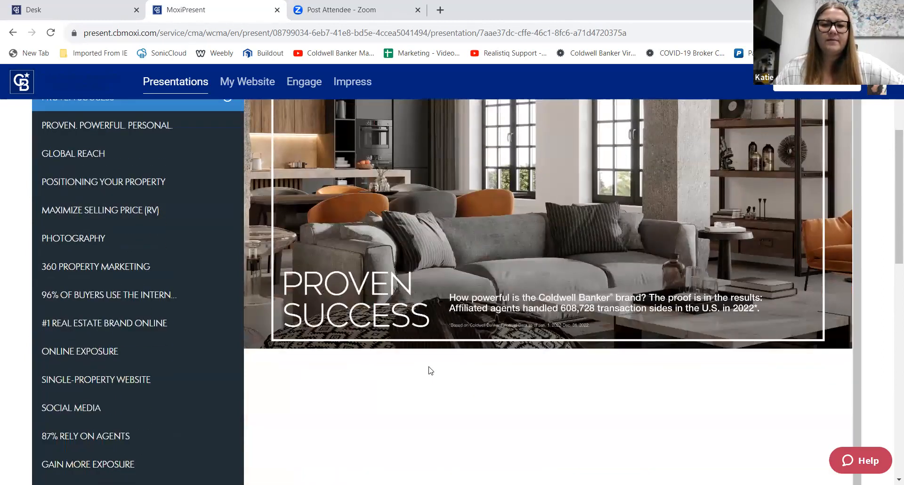
pyautogui.scroll(2, 126, 274)
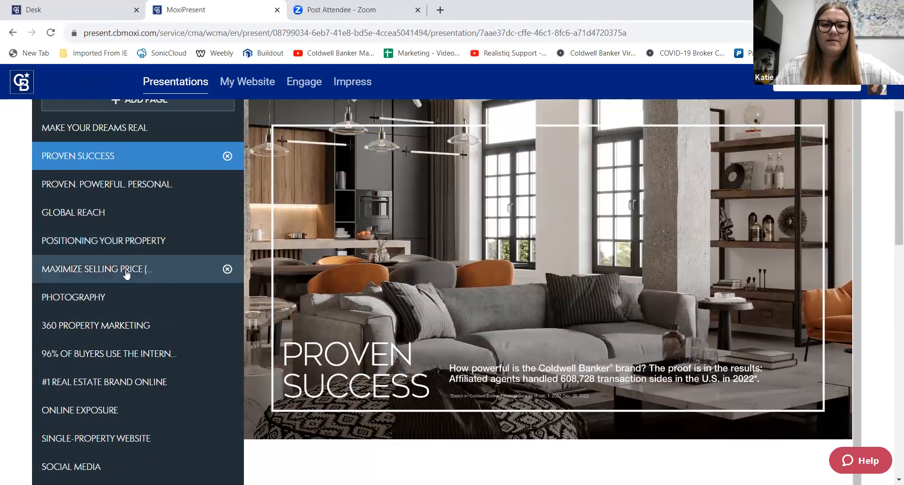
pyautogui.scroll(3, 142, 212)
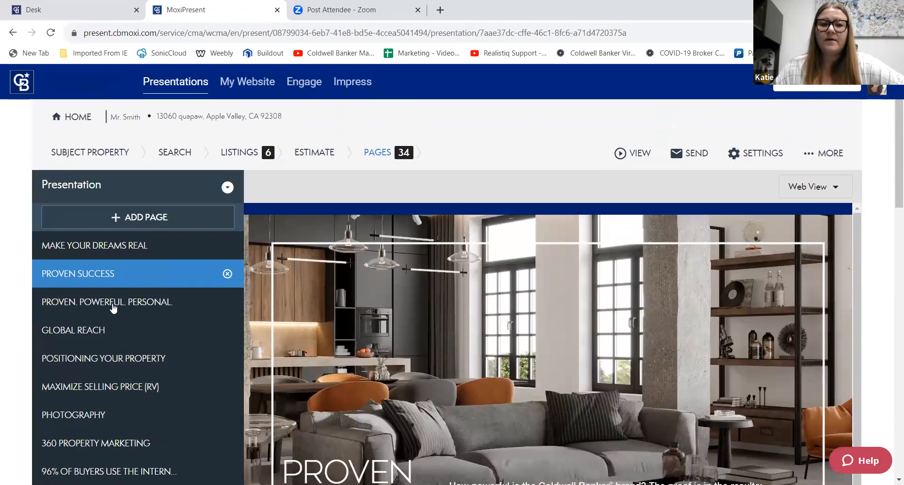
pyautogui.click(113, 307)
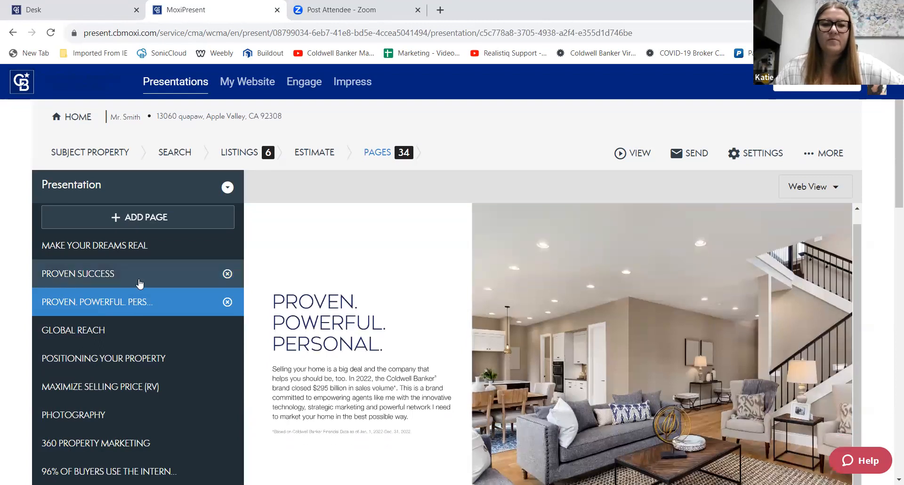
pyautogui.scroll(-4, 312, 305)
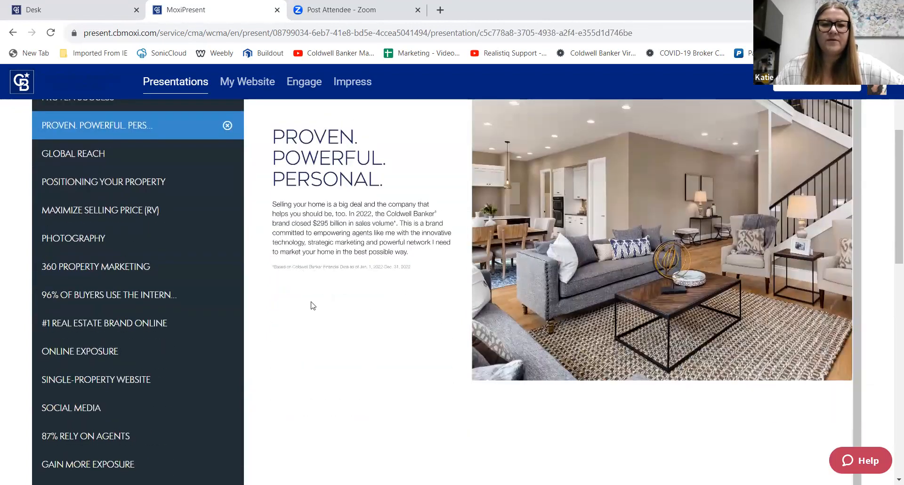
pyautogui.scroll(4, 310, 305)
pyautogui.click(228, 271)
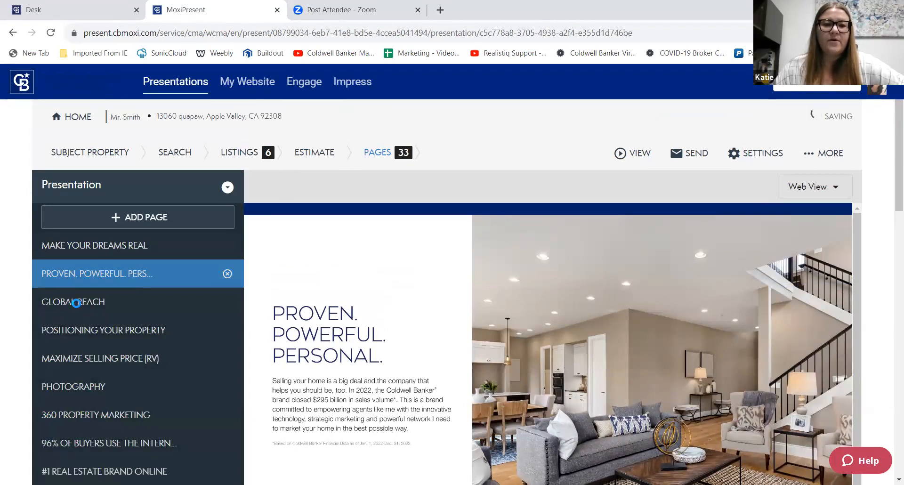
# Step: Examine the Global Reach page, including its network figures, list of countries and full layout
pyautogui.click(76, 306)
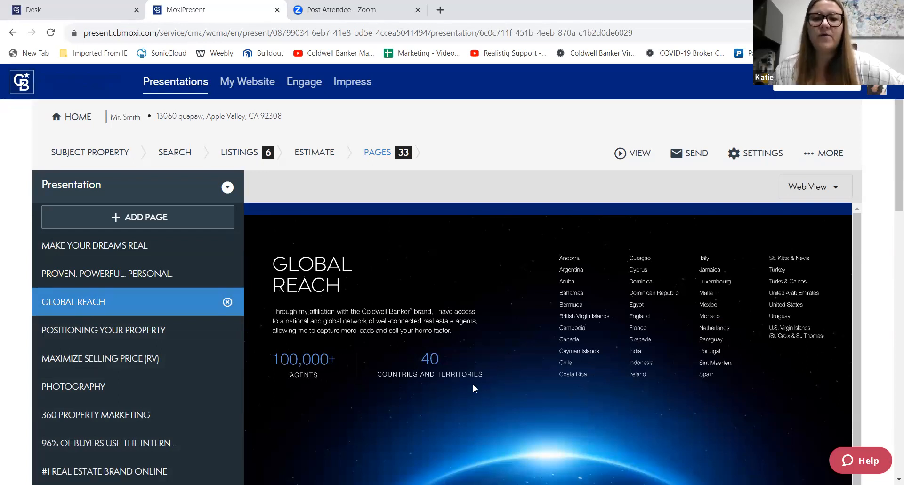
pyautogui.scroll(-1, 535, 361)
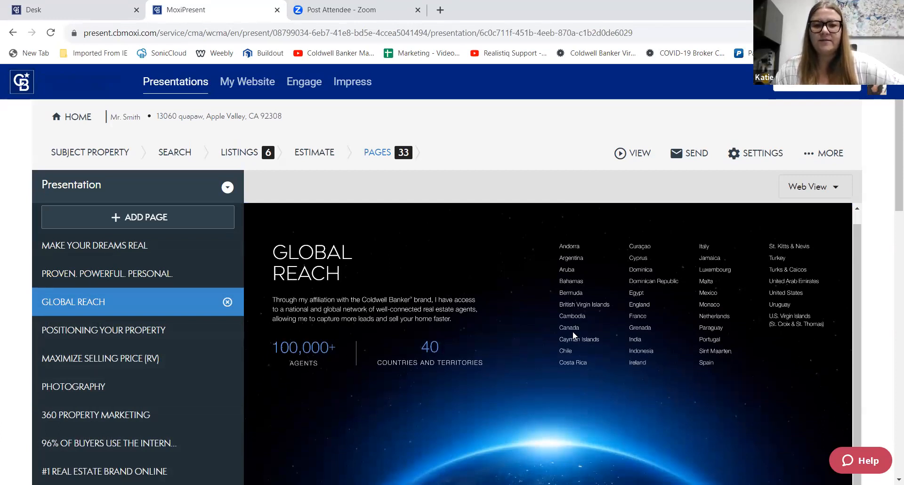
pyautogui.scroll(-6, 595, 332)
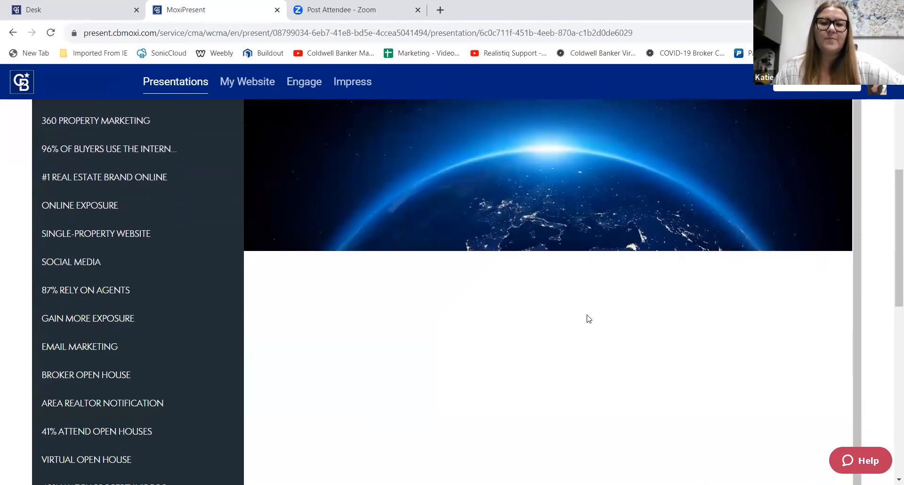
pyautogui.scroll(5, 589, 318)
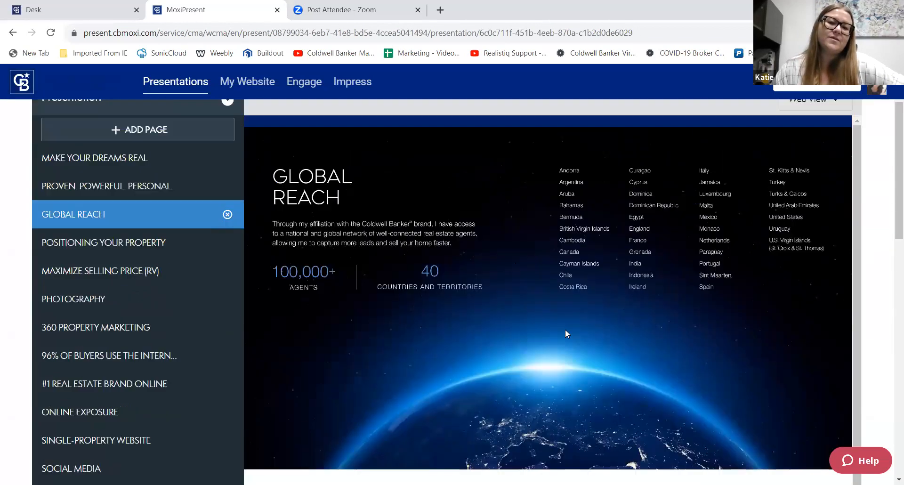
pyautogui.scroll(2, 565, 332)
pyautogui.scroll(-1, 563, 331)
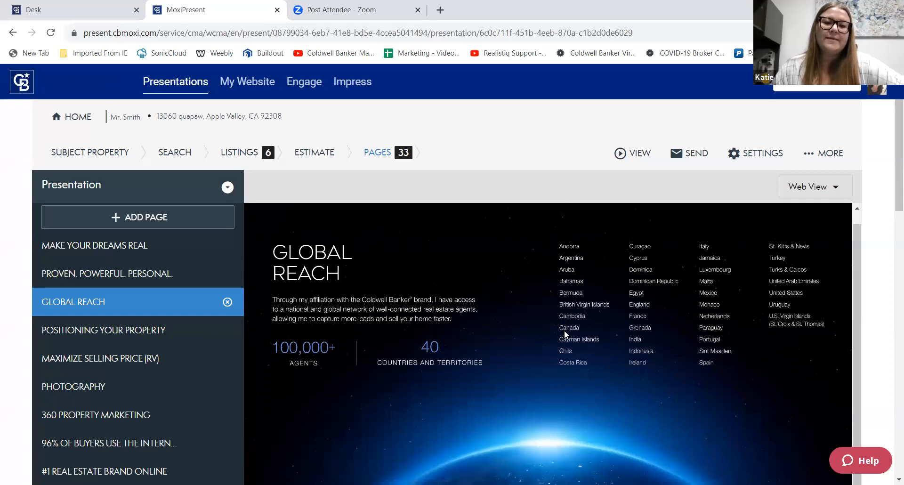
pyautogui.scroll(-6, 569, 338)
pyautogui.scroll(4, 569, 341)
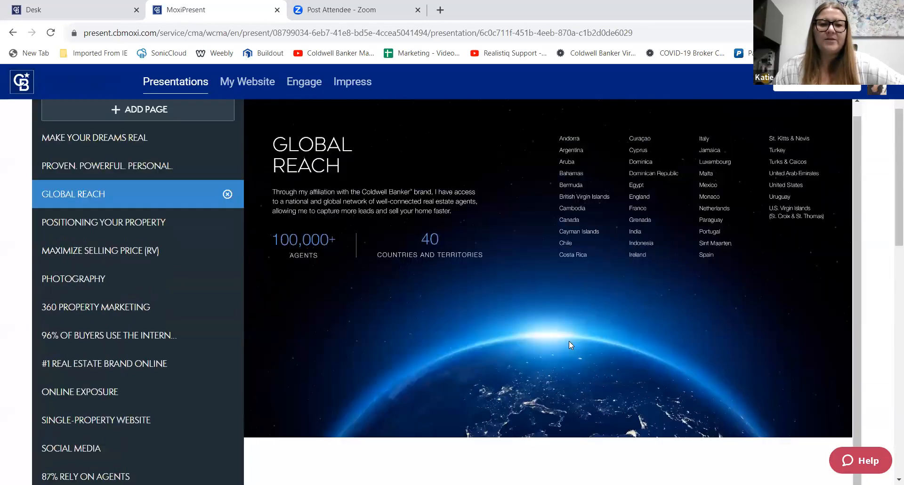
pyautogui.scroll(1, 568, 340)
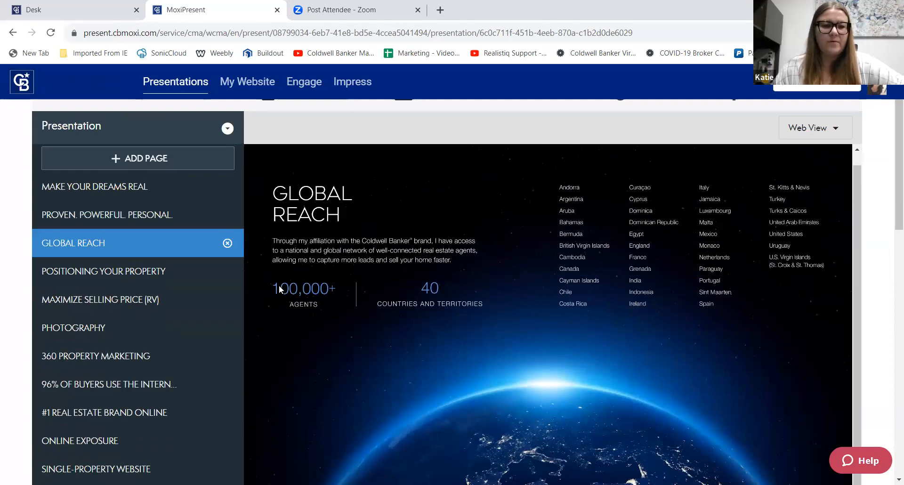
# Step: Preview the Positioning Your Property page and look through the neighbouring pages in the presentation
pyautogui.click(92, 270)
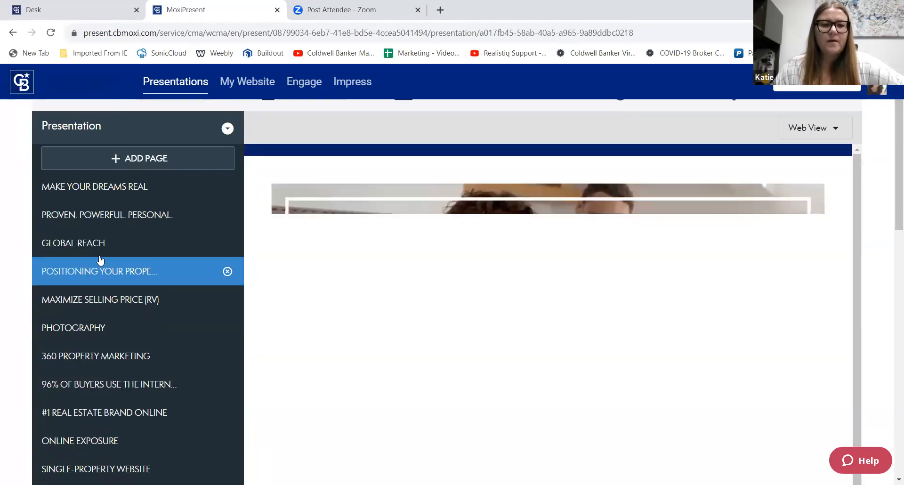
pyautogui.scroll(-6, 460, 389)
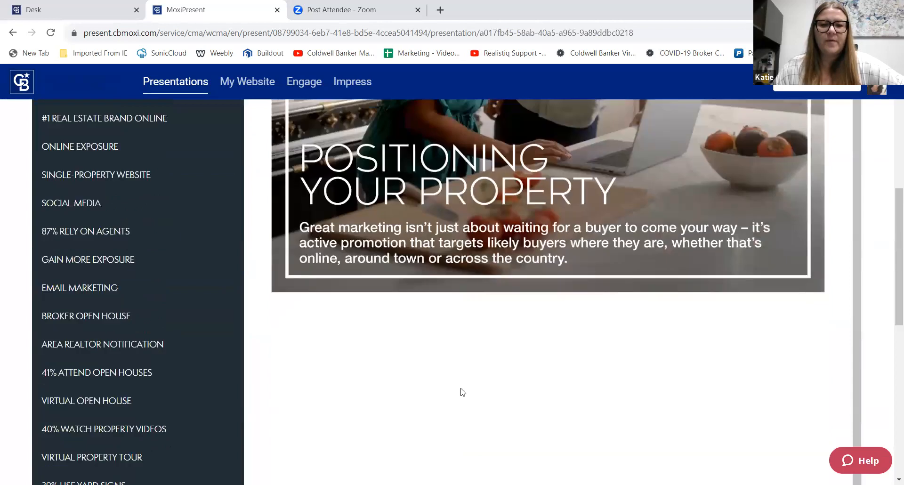
pyautogui.scroll(4, 165, 324)
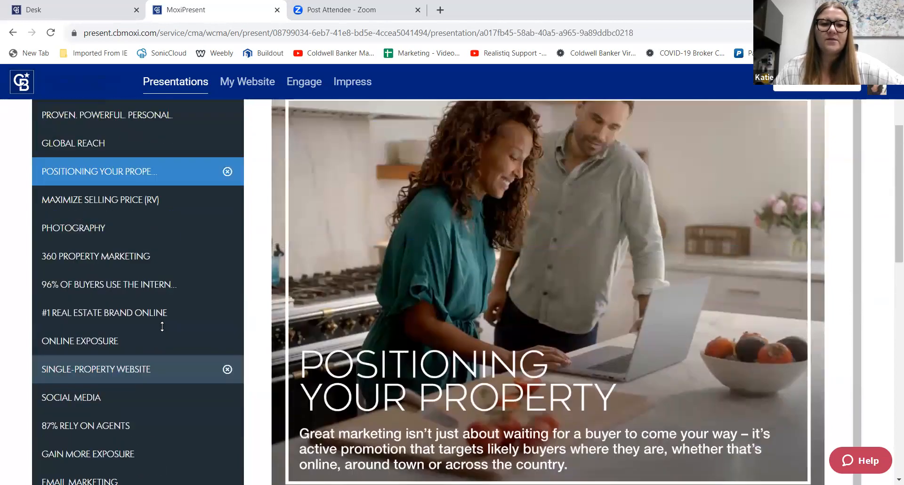
pyautogui.scroll(2, 150, 322)
pyautogui.scroll(-2, 145, 325)
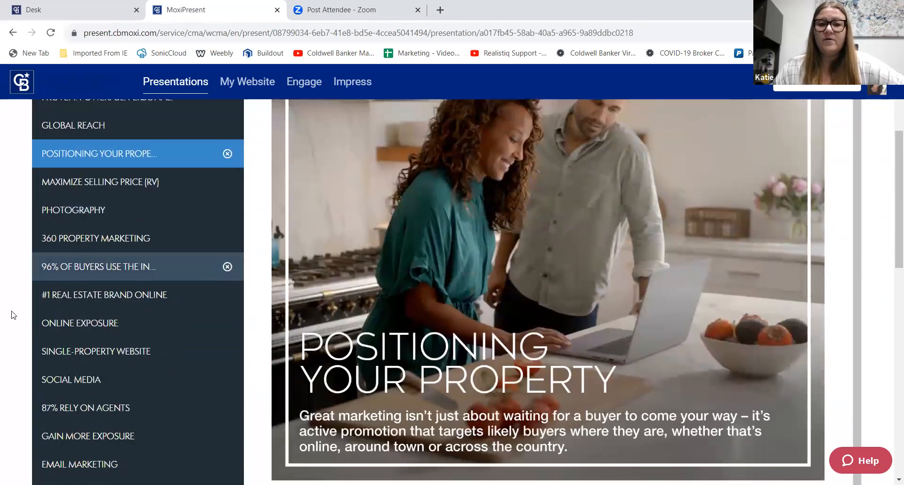
# Step: Examine the Online Exposure page and its list of real estate websites
pyautogui.click(74, 323)
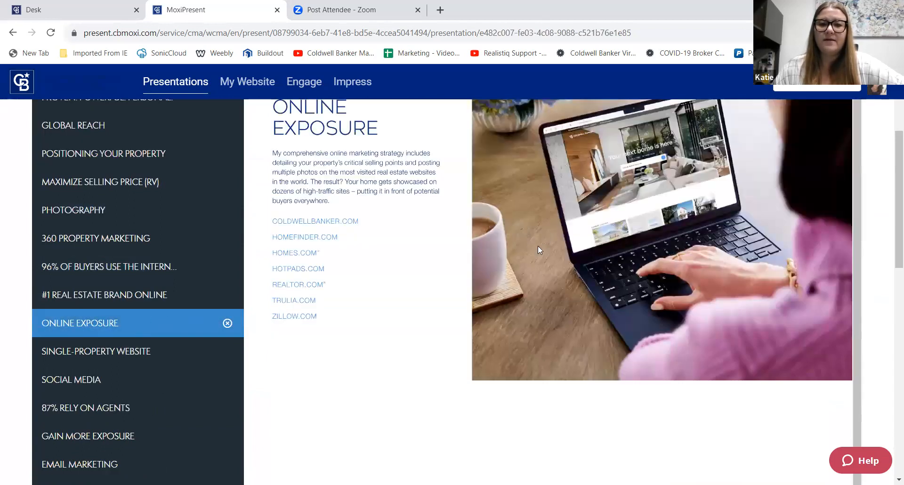
pyautogui.scroll(2, 537, 245)
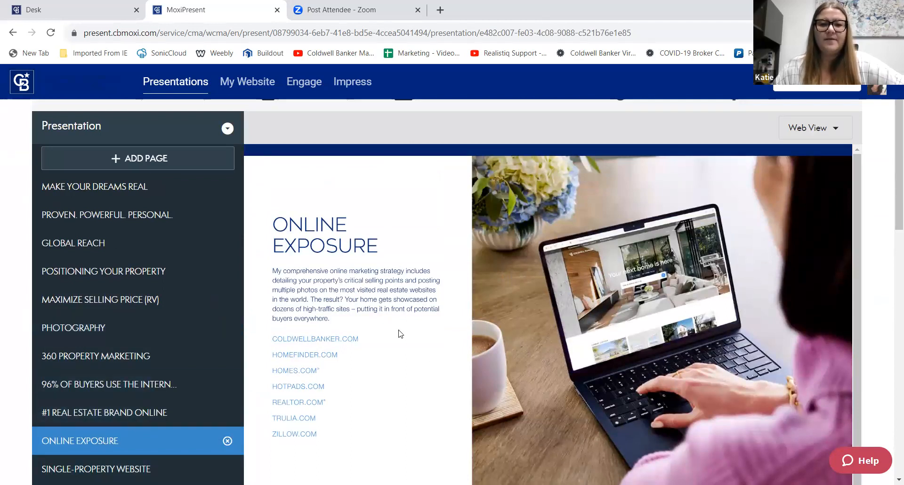
pyautogui.scroll(-1, 373, 305)
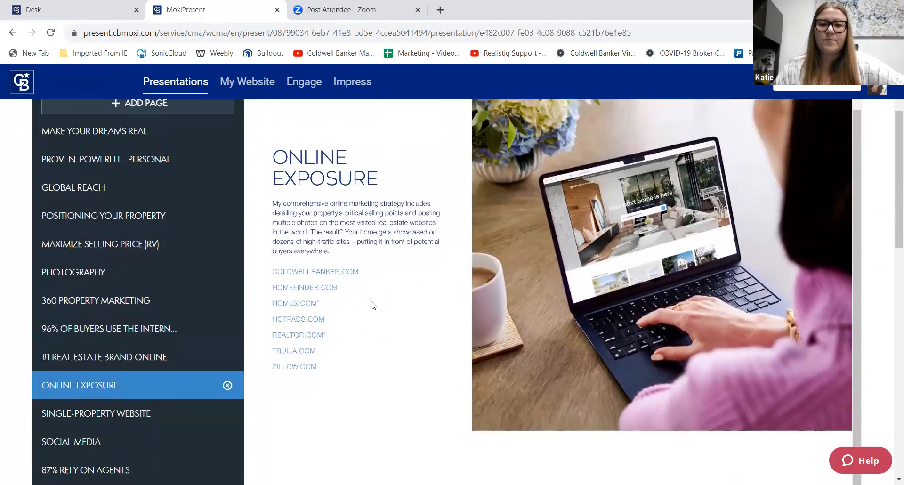
pyautogui.scroll(-2, 373, 306)
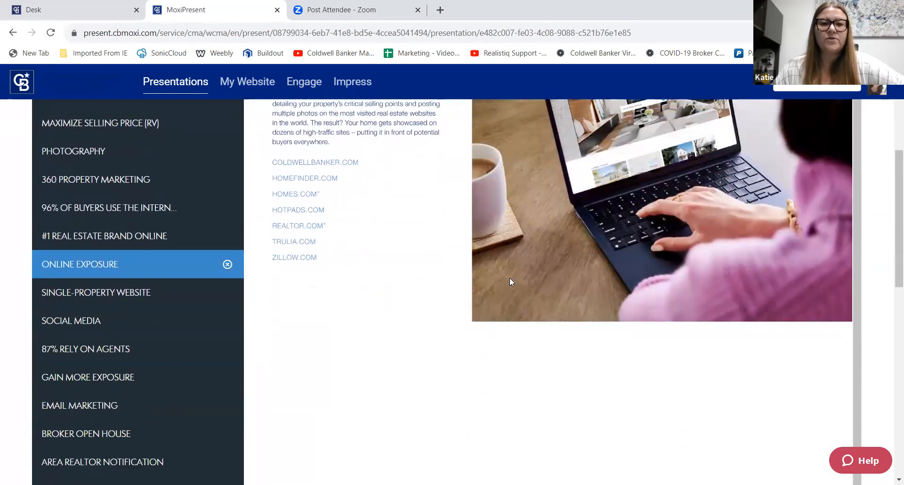
pyautogui.scroll(4, 510, 277)
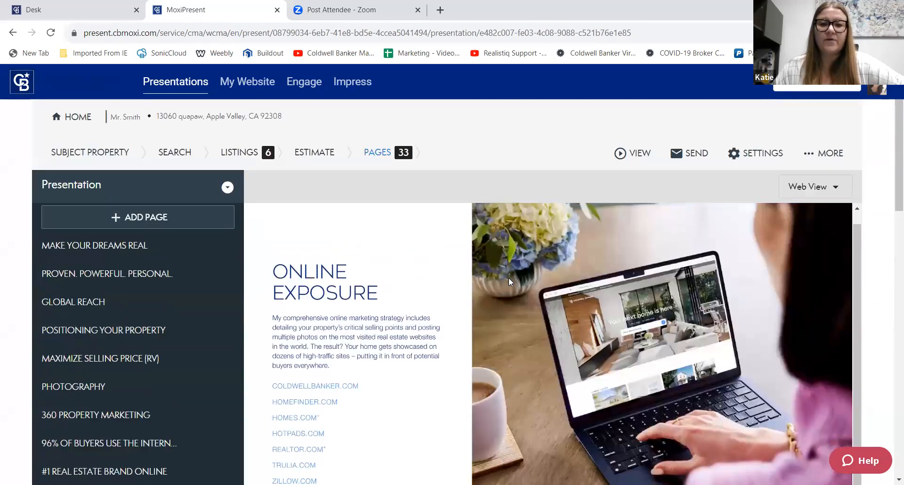
pyautogui.scroll(-2, 508, 279)
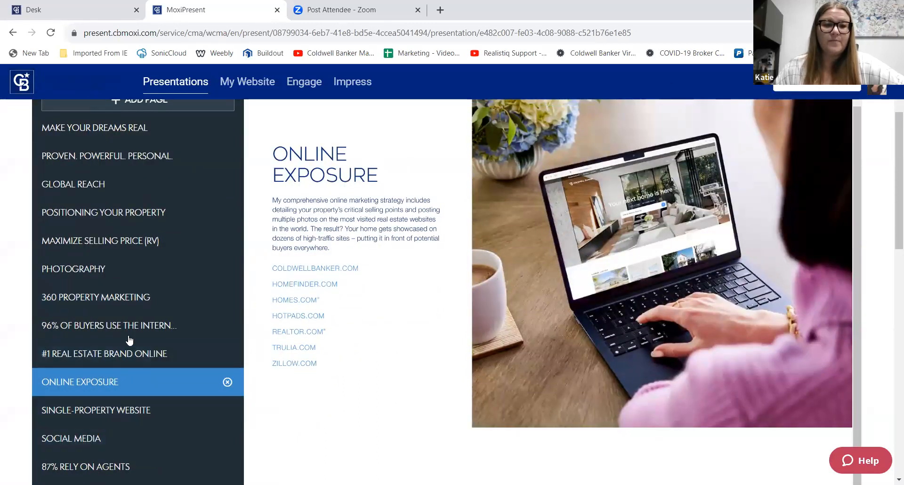
# Step: Remove the Photography and Broker Open House pages from the presentation
pyautogui.click(105, 268)
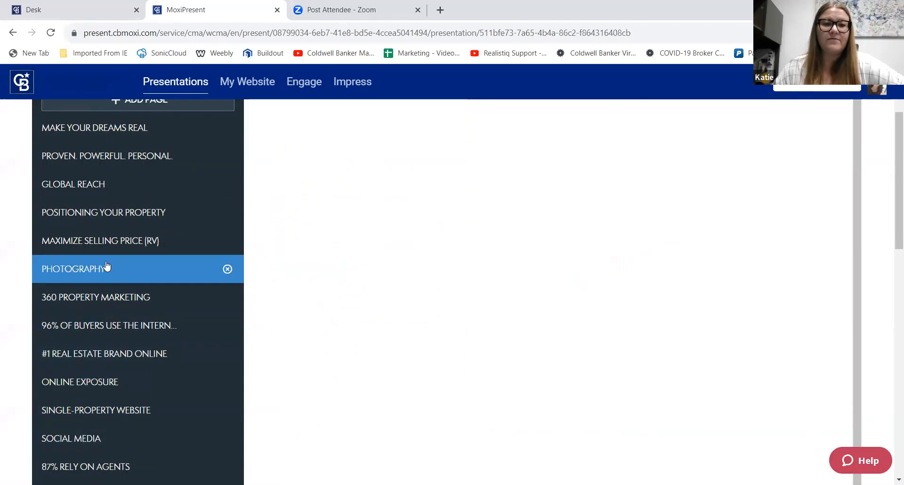
pyautogui.click(227, 270)
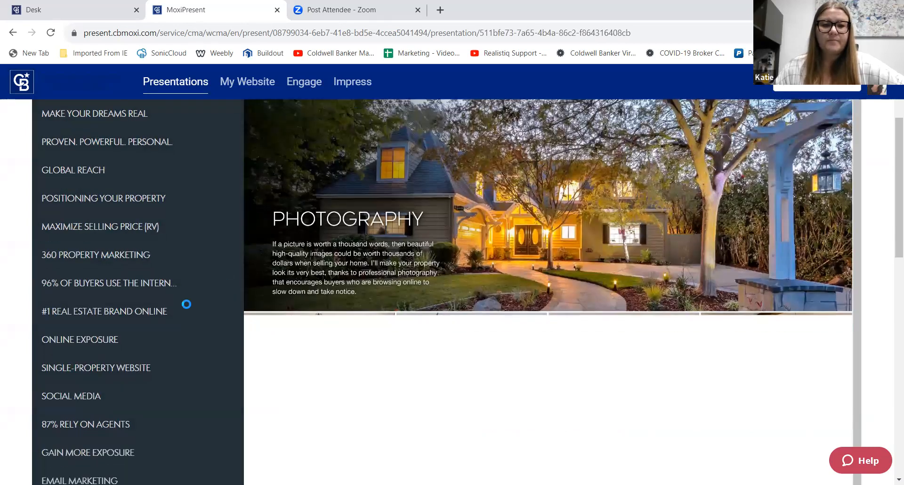
pyautogui.scroll(-6, 186, 304)
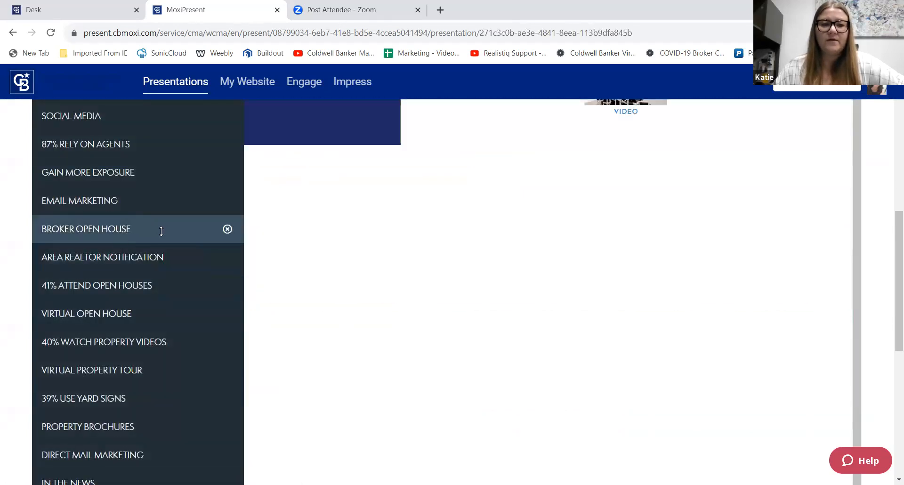
pyautogui.click(227, 229)
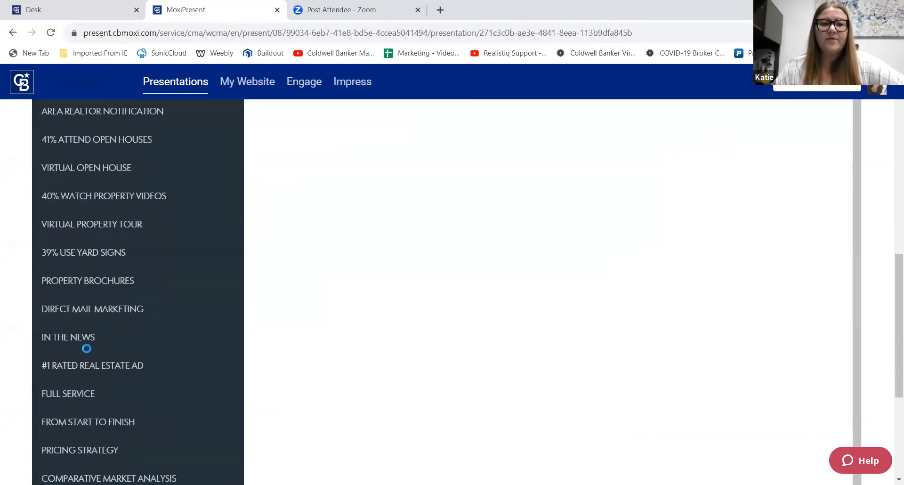
pyautogui.scroll(-1, 141, 320)
# Step: Preview the #1 Rated Real Estate Ad page and read through its text, images and footnote
pyautogui.click(93, 306)
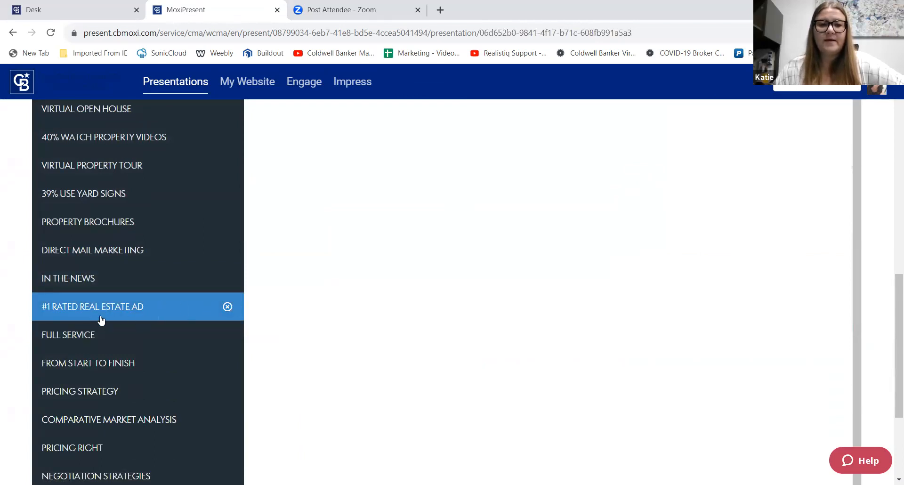
pyautogui.scroll(6, 506, 281)
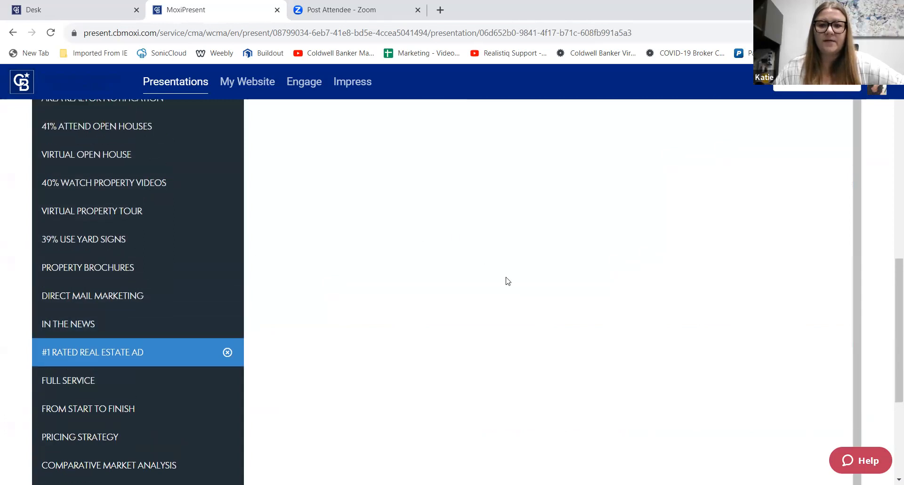
pyautogui.scroll(6, 508, 288)
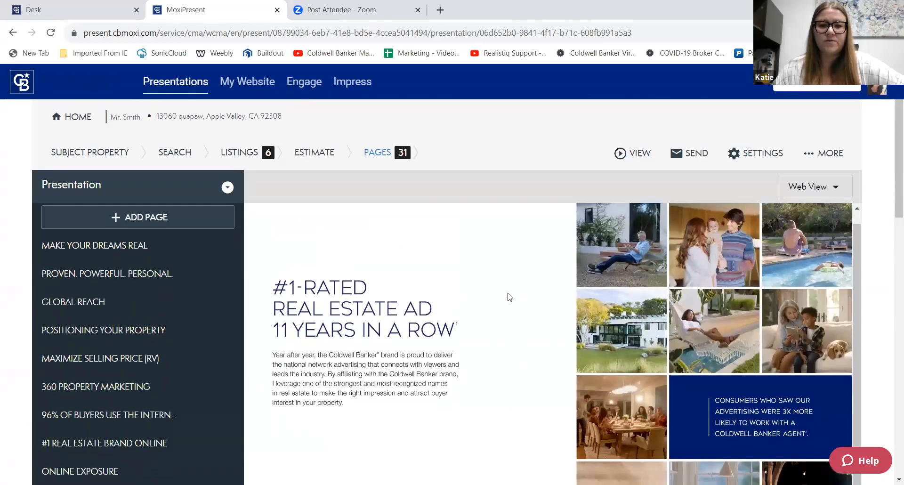
pyautogui.scroll(-10, 508, 295)
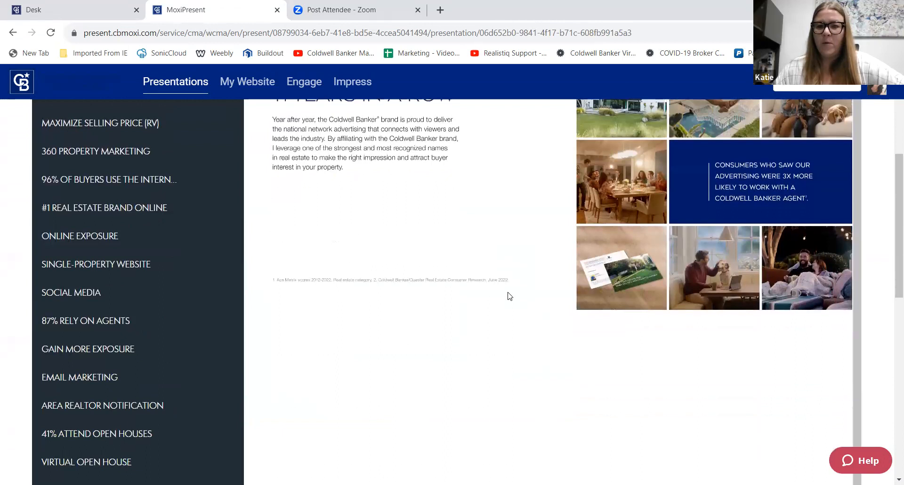
pyautogui.scroll(-3, 508, 295)
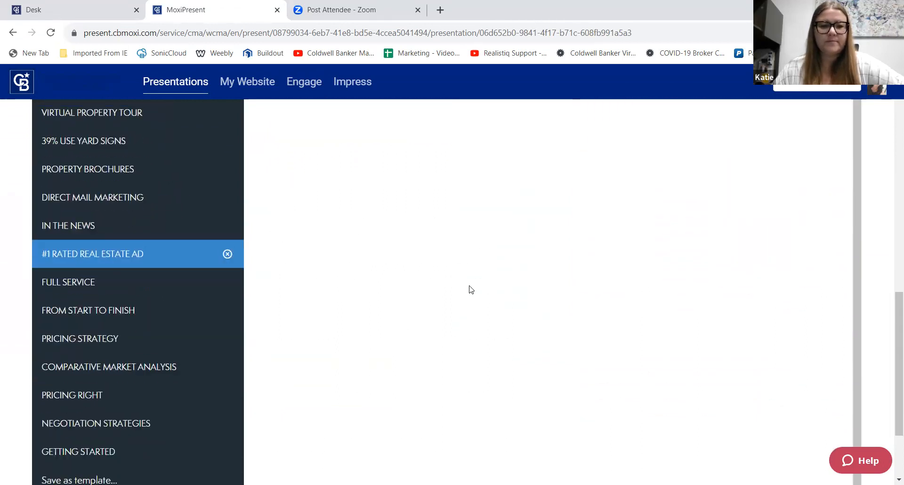
# Step: Preview the Full Service and Pricing Strategy pages and look over the remaining pages in the presentation
pyautogui.click(81, 283)
pyautogui.click(88, 331)
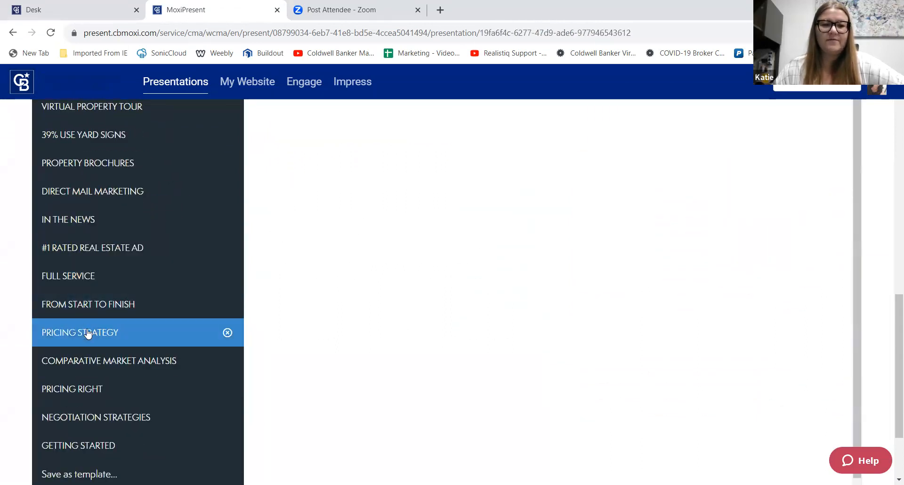
pyautogui.scroll(-3, 117, 347)
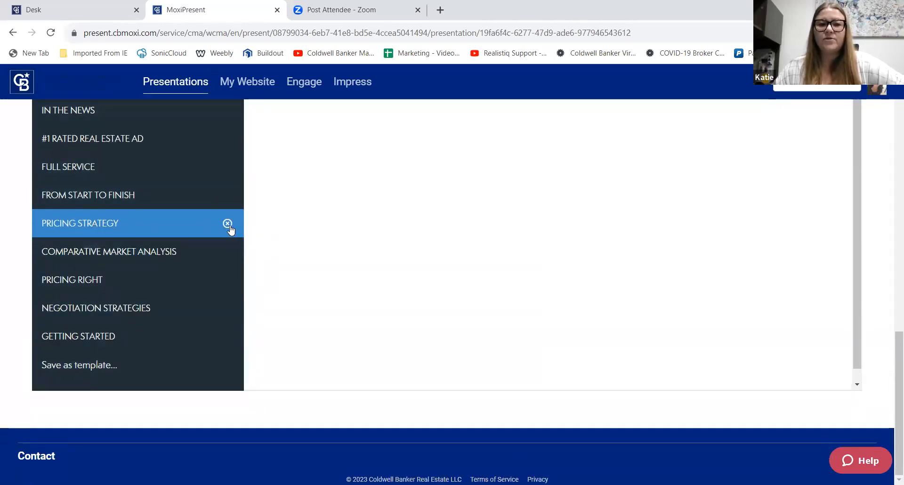
pyautogui.scroll(6, 181, 229)
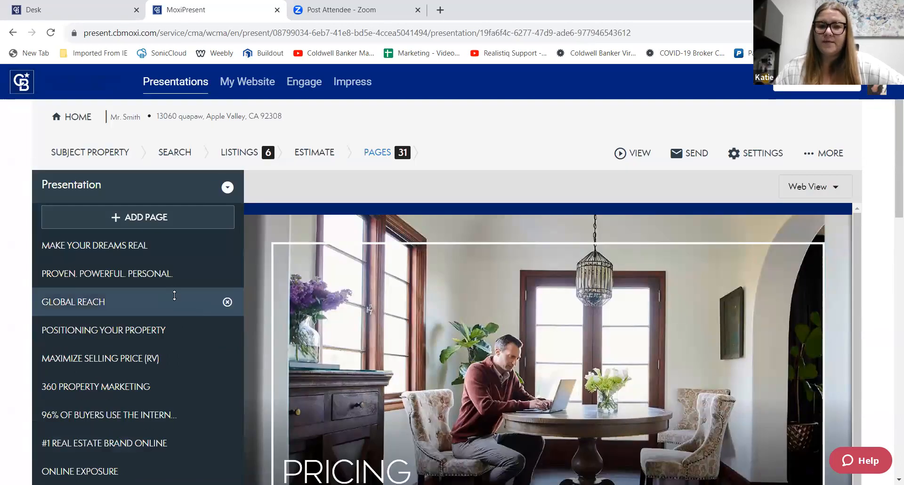
pyautogui.scroll(-3, 174, 292)
pyautogui.scroll(-8, 174, 292)
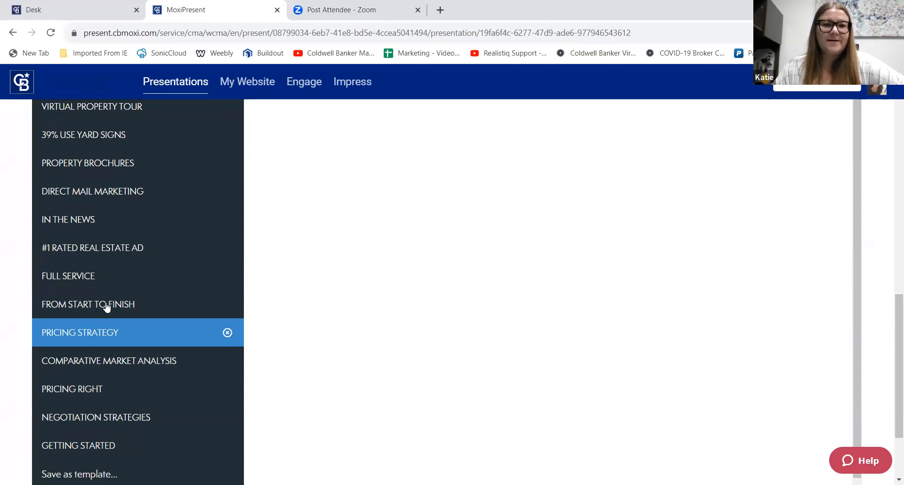
# Step: Save the current set of pages as a Seller template titled "Seller Listing Presentation GP"
pyautogui.scroll(-3, 85, 327)
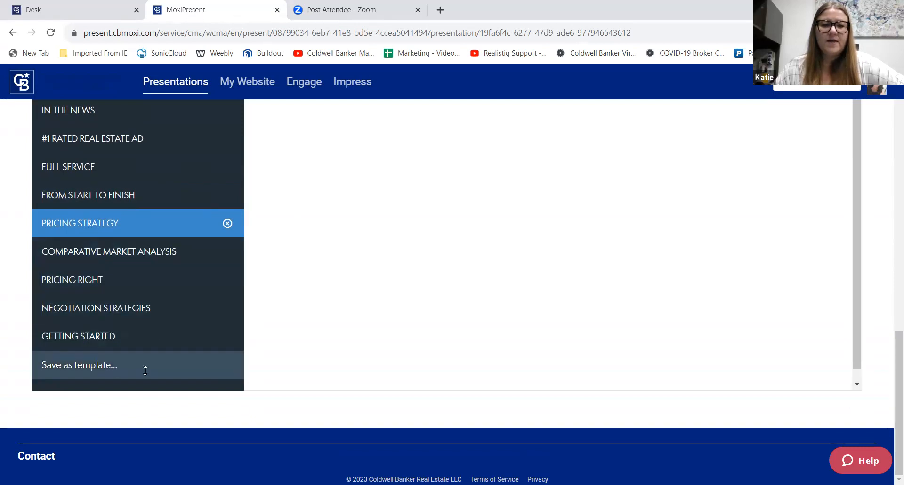
pyautogui.click(77, 365)
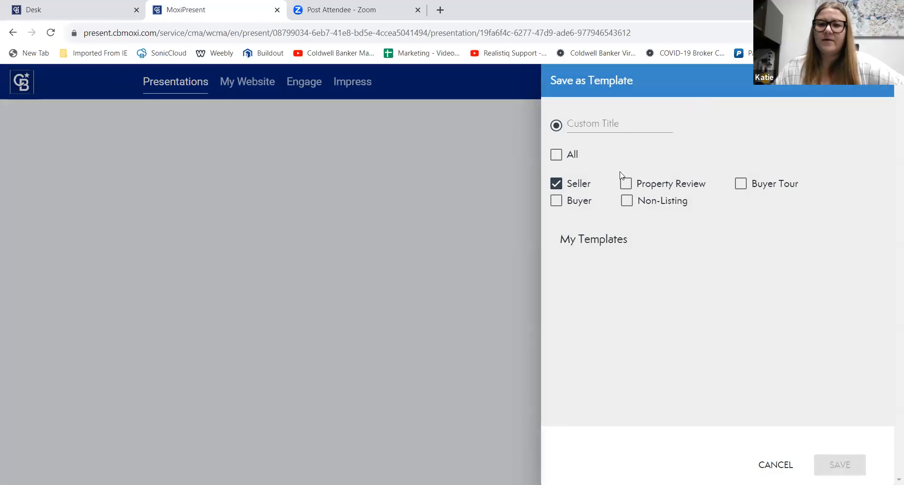
pyautogui.click(628, 127)
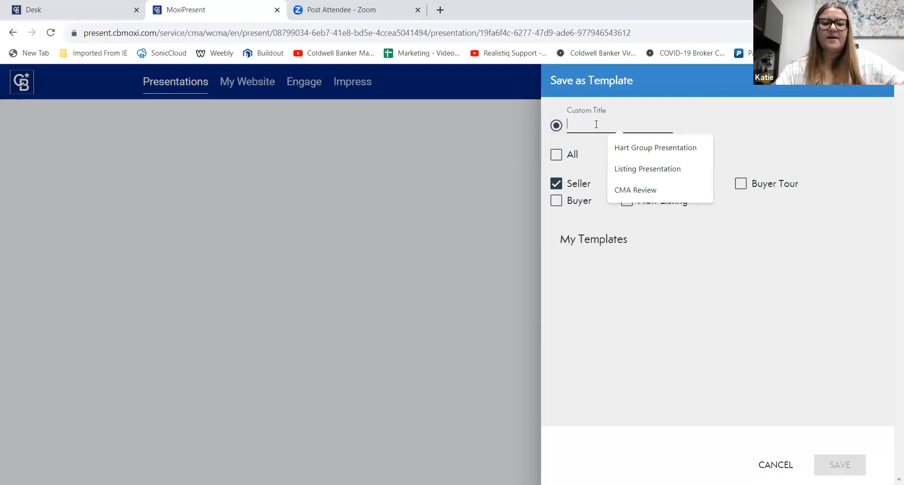
pyautogui.write('SE')
pyautogui.press('BackSpace')
pyautogui.write('eller Listing Presentation')
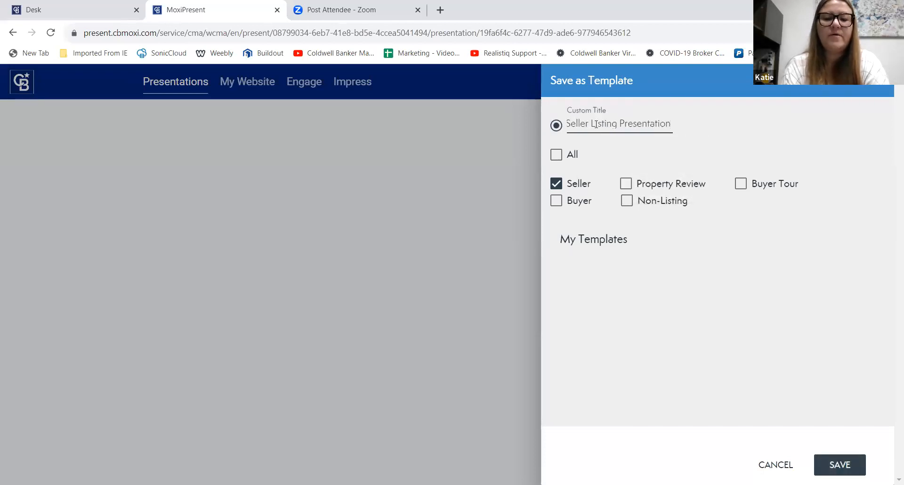
pyautogui.write(' GP')
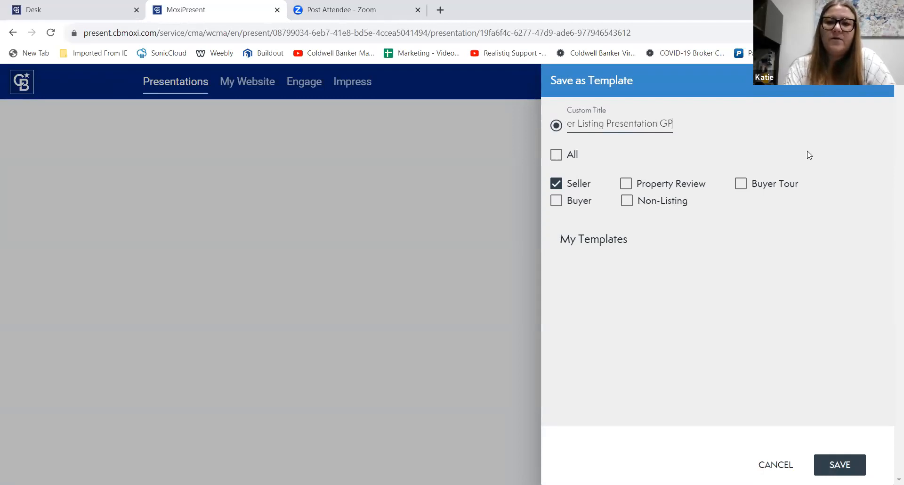
pyautogui.click(839, 466)
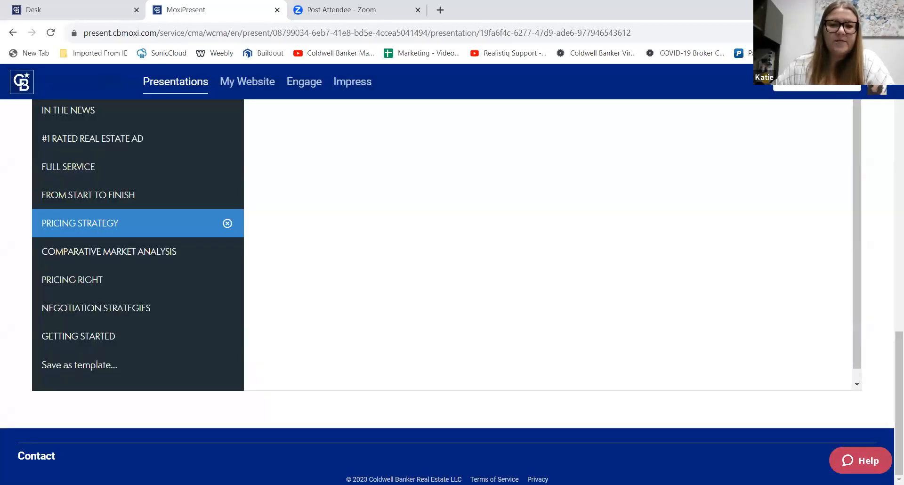
# Step: Open the page library to pick additional pages for the presentation
pyautogui.scroll(10, 174, 259)
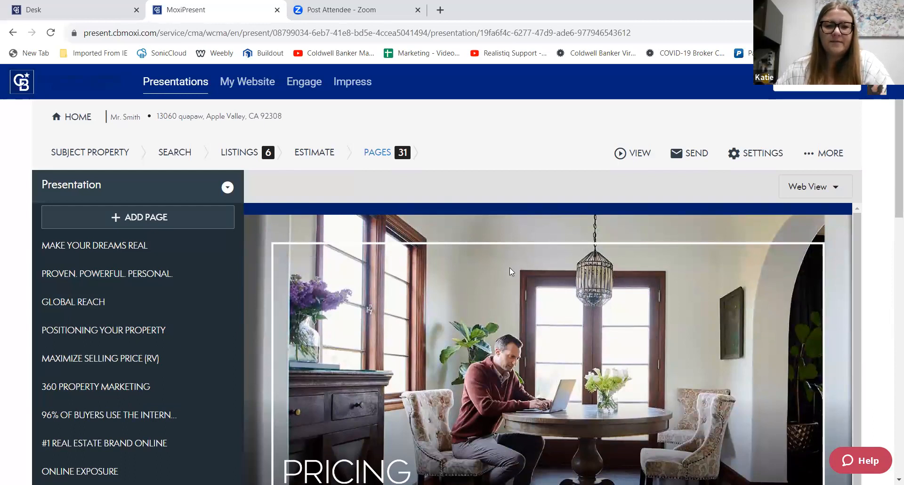
pyautogui.scroll(-2, 158, 321)
pyautogui.scroll(-1, 158, 321)
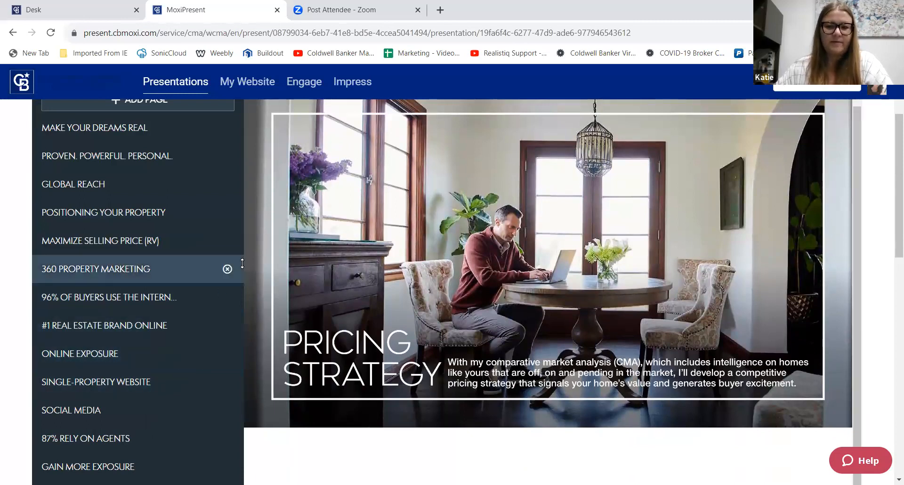
pyautogui.scroll(3, 238, 266)
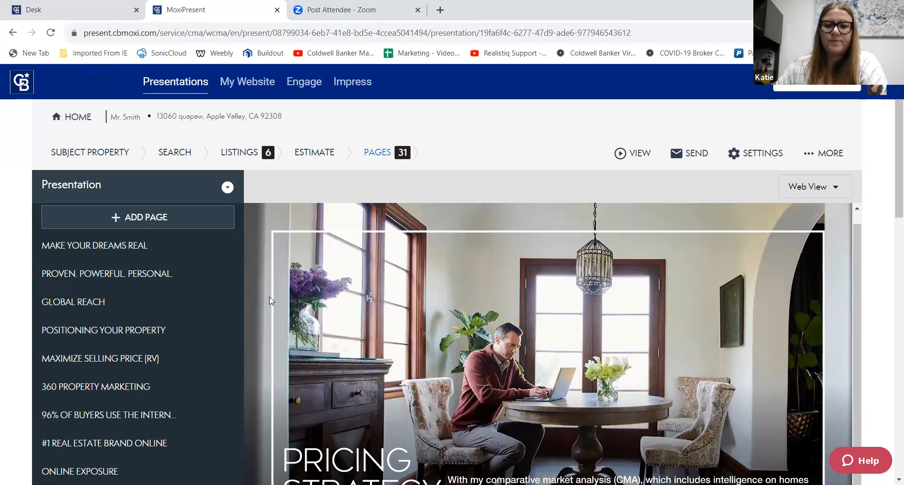
pyautogui.click(135, 221)
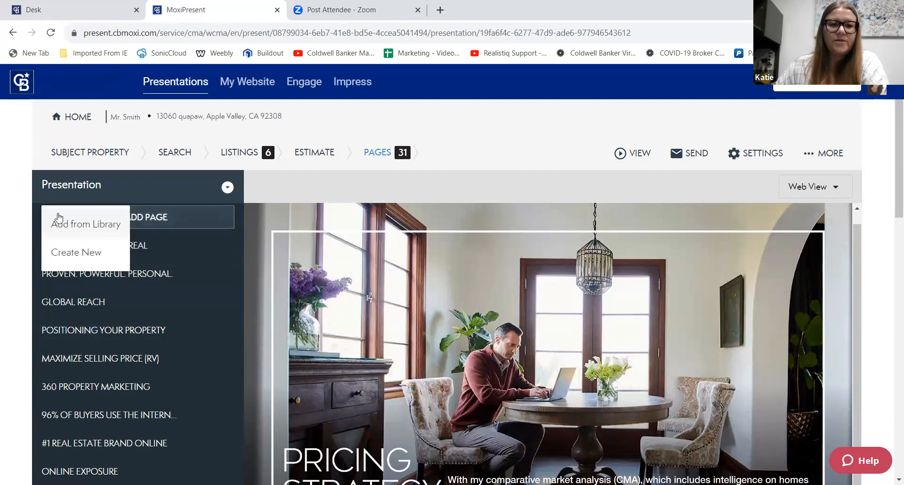
pyautogui.click(71, 225)
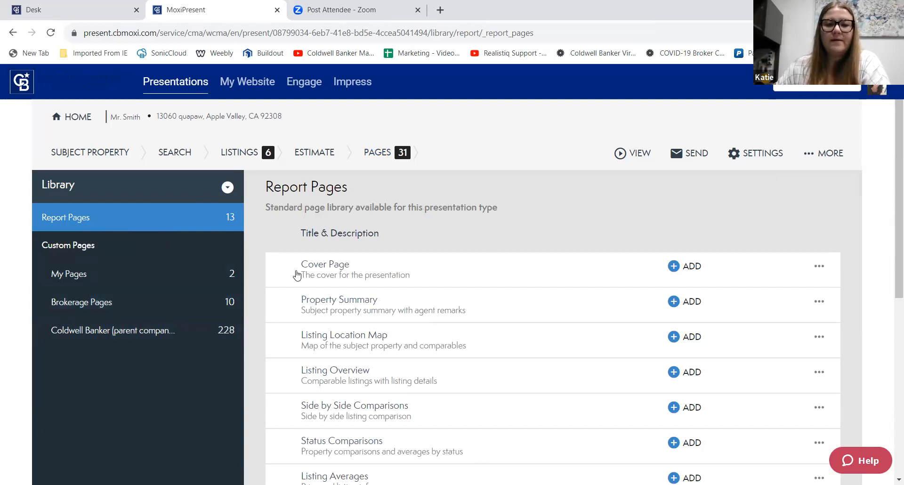
# Step: Review the library's standard report pages and their descriptions, from Cover Page through Agent Profile
pyautogui.scroll(-1, 477, 316)
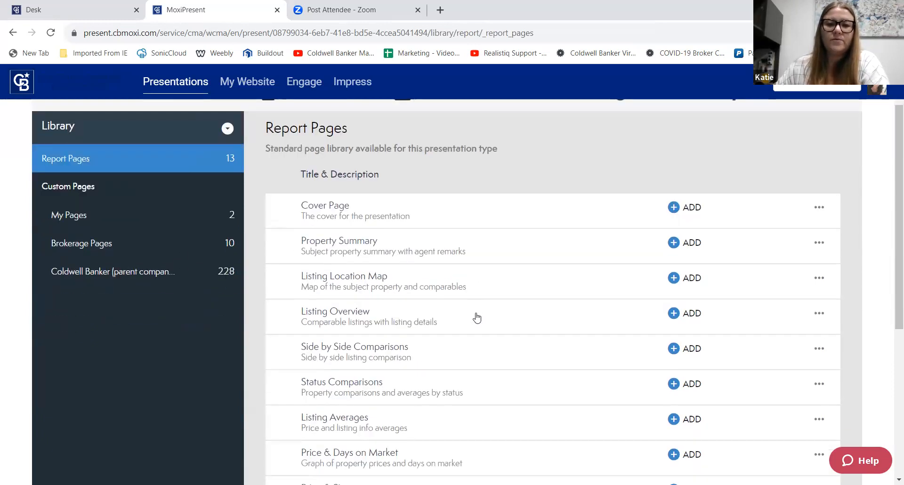
pyautogui.scroll(-2, 476, 318)
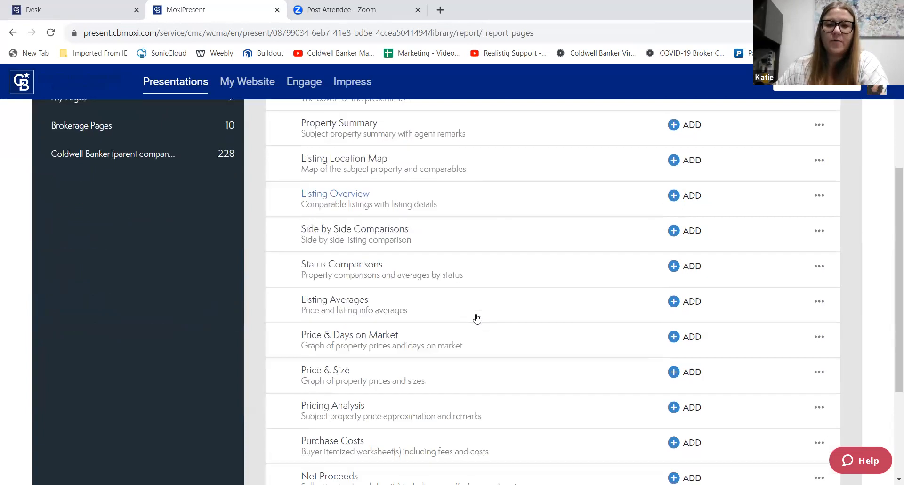
pyautogui.scroll(-1, 405, 315)
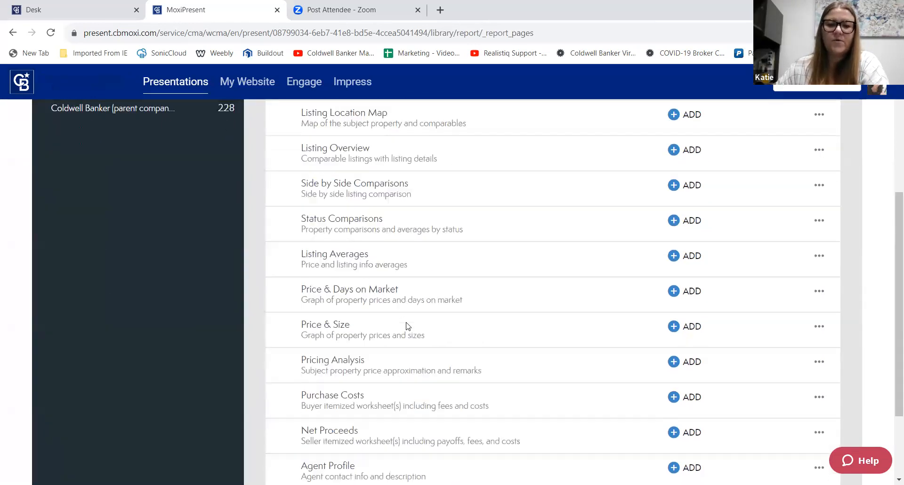
pyautogui.scroll(4, 373, 395)
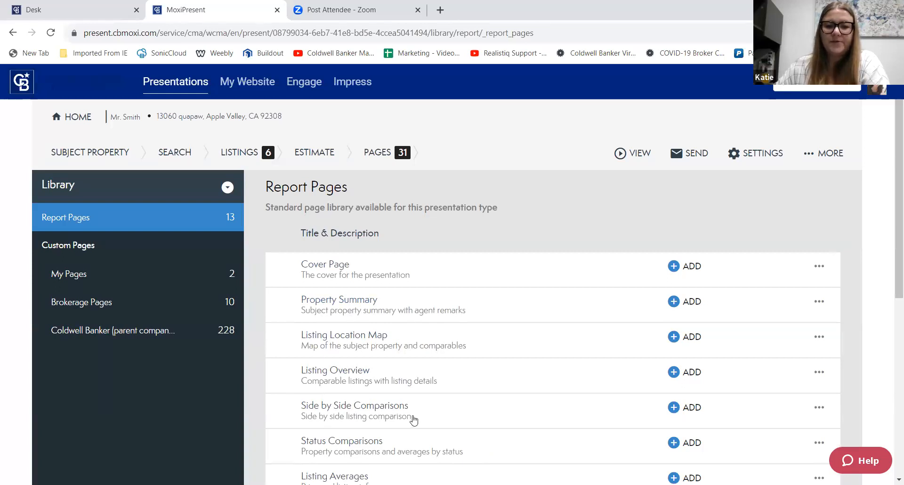
pyautogui.scroll(-1, 410, 417)
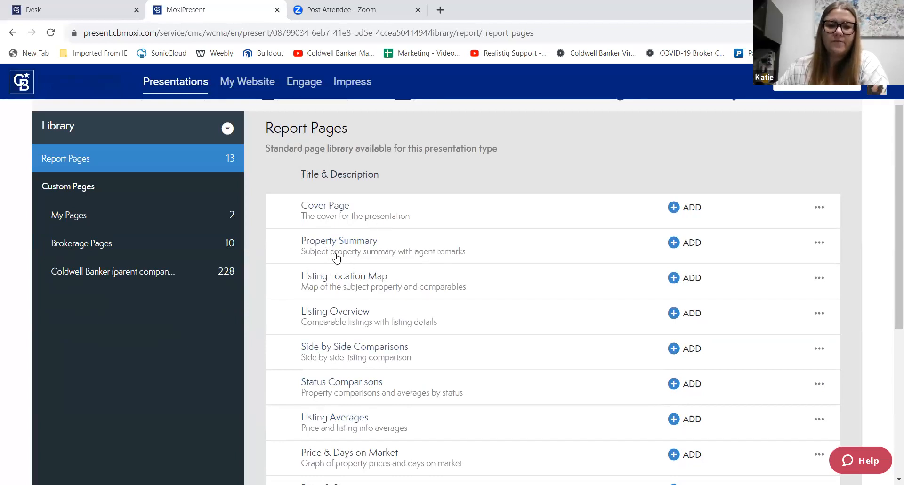
pyautogui.scroll(-1, 370, 323)
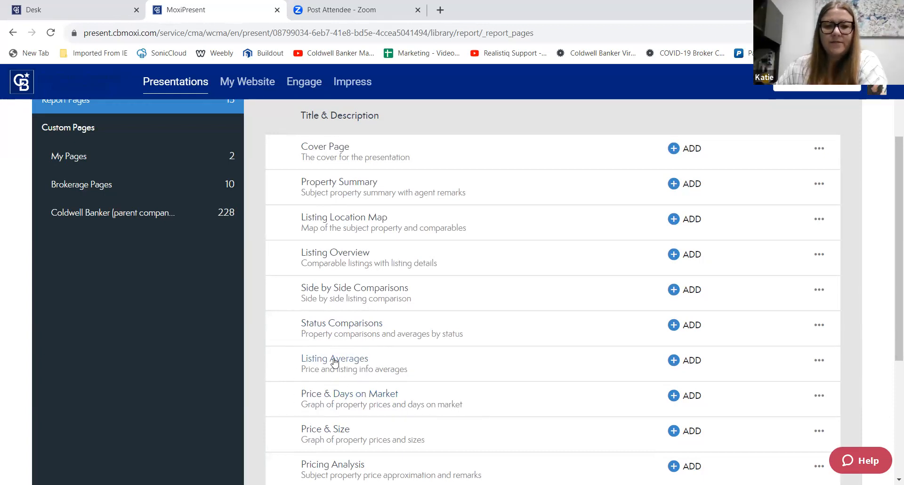
pyautogui.scroll(-1, 388, 402)
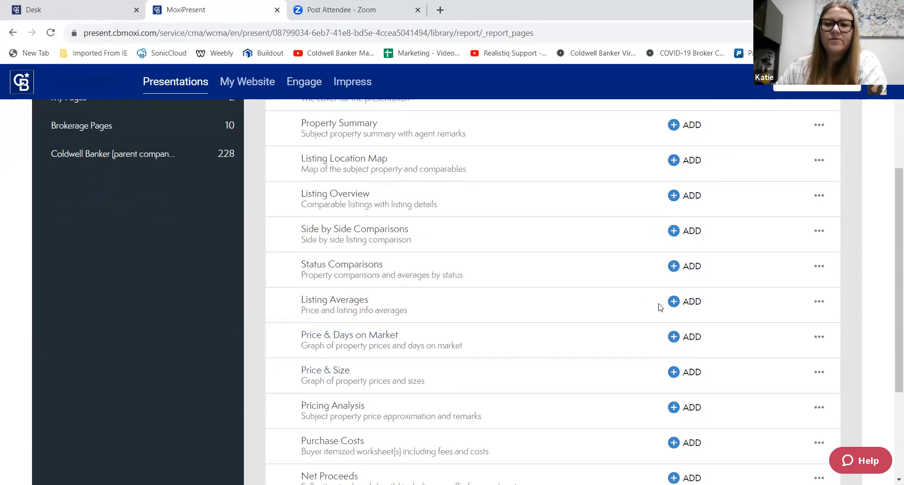
# Step: Add the Property Summary, Listing Location Map, Side by Side Comparisons, Listing Averages and Price & Days on Market report pages to the presentation
pyautogui.scroll(2, 696, 263)
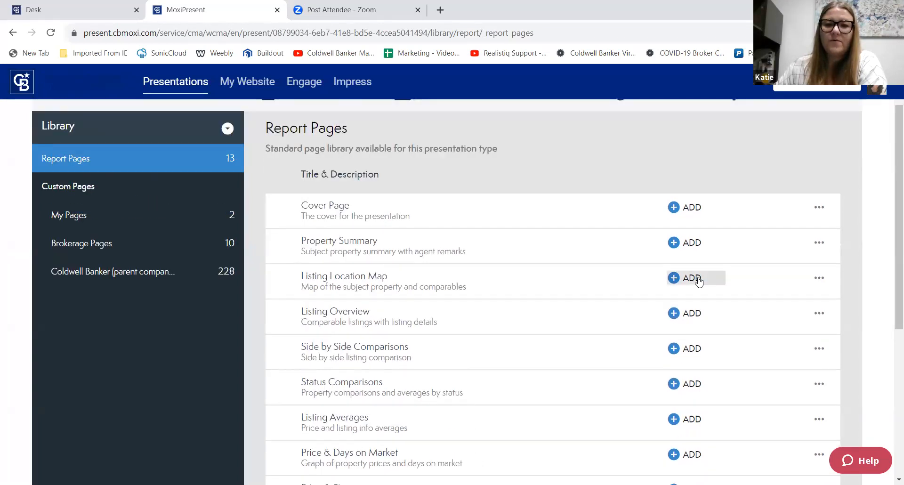
pyautogui.click(692, 244)
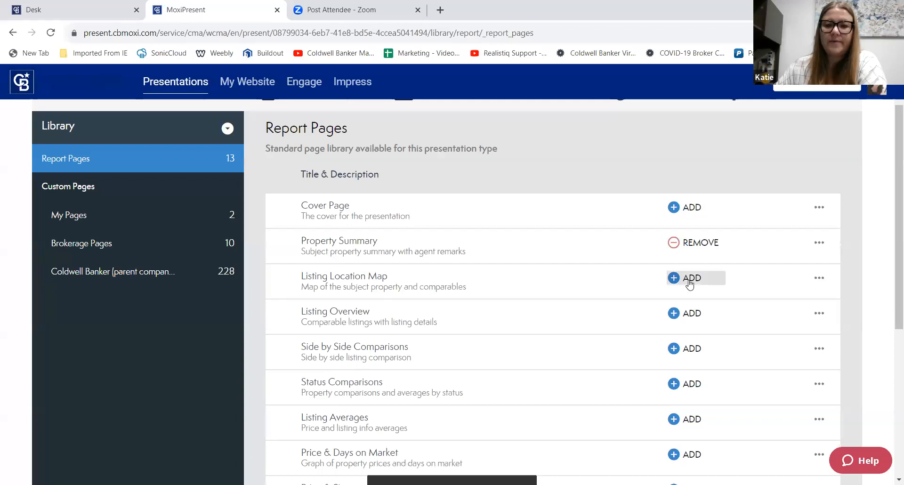
pyautogui.click(687, 281)
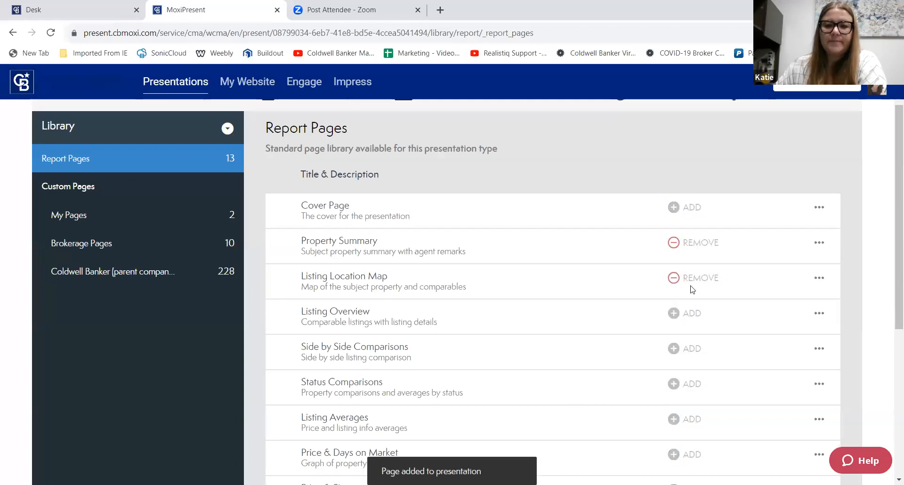
pyautogui.click(688, 352)
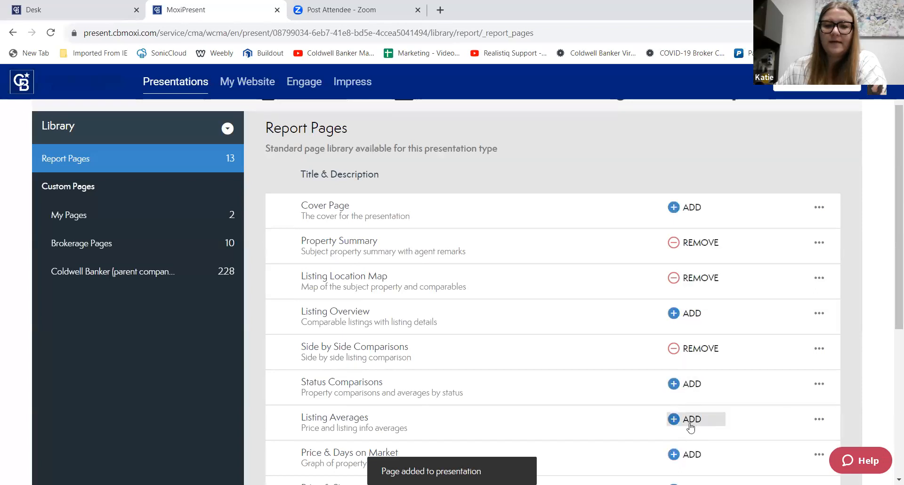
pyautogui.click(688, 420)
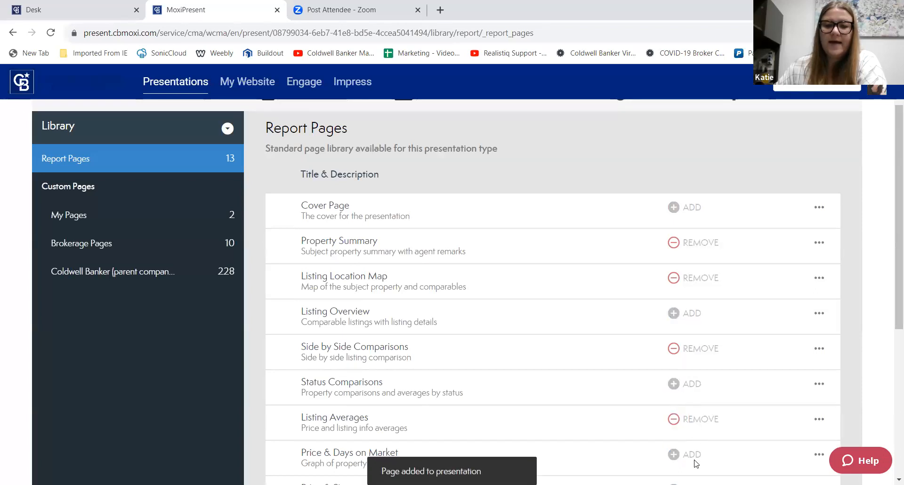
pyautogui.click(692, 455)
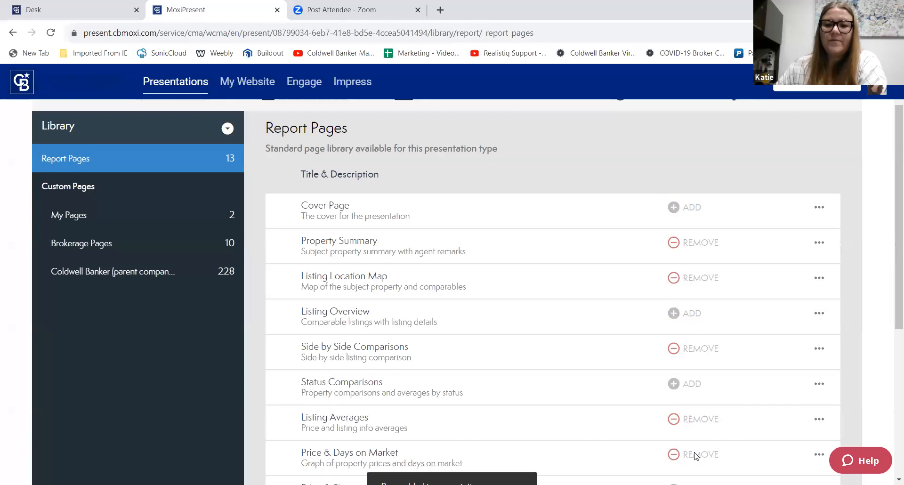
# Step: Look over the report page list to check which pages are included and which can still be added
pyautogui.scroll(-1, 702, 351)
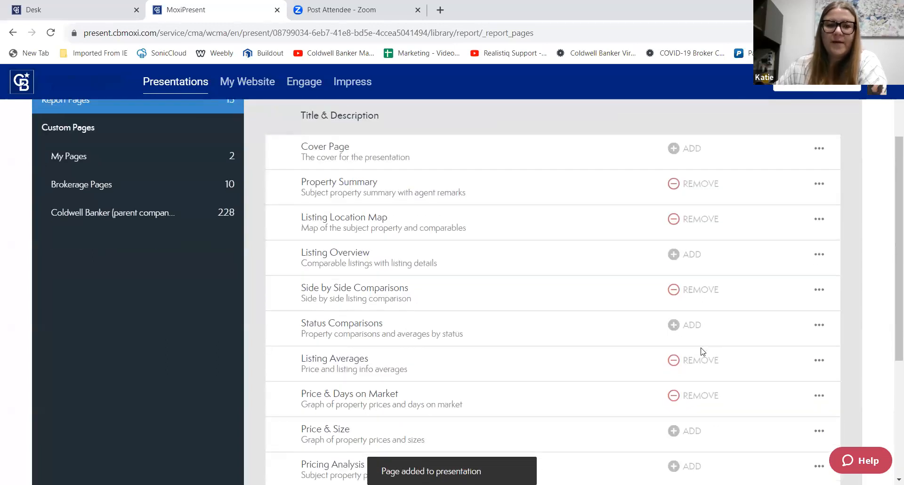
pyautogui.scroll(2, 702, 350)
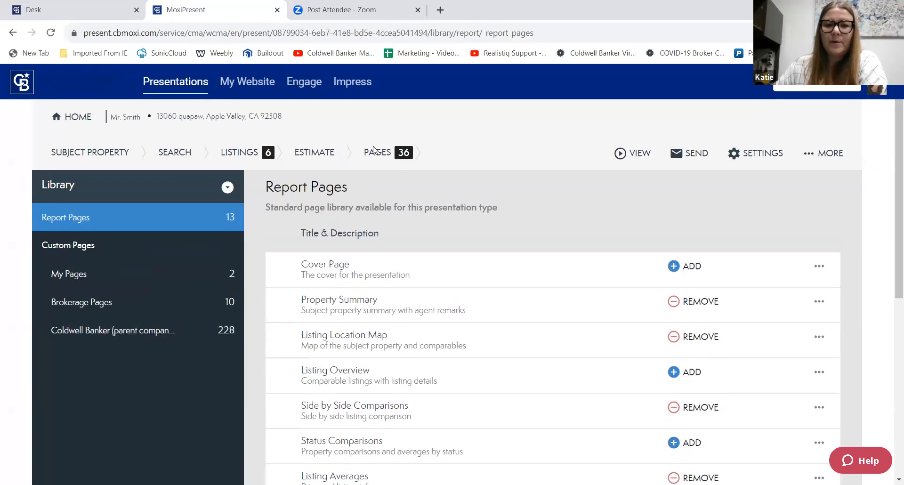
pyautogui.scroll(-2, 636, 315)
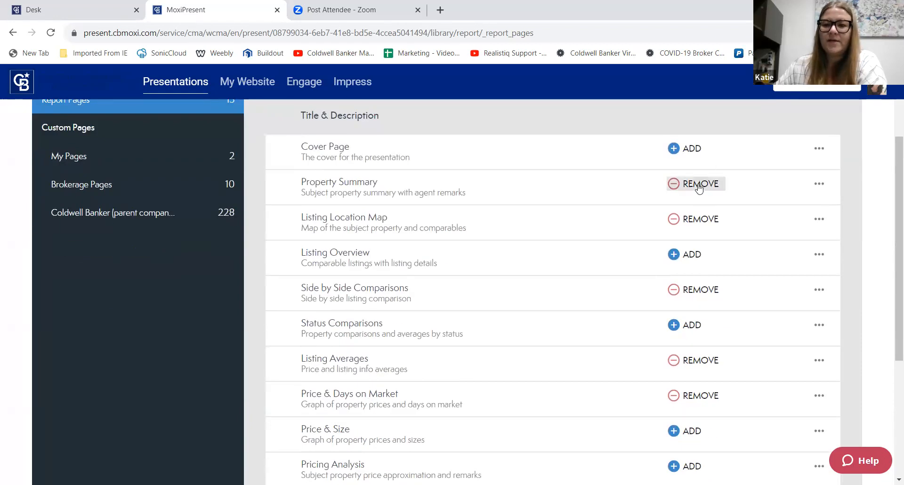
pyautogui.scroll(-4, 565, 254)
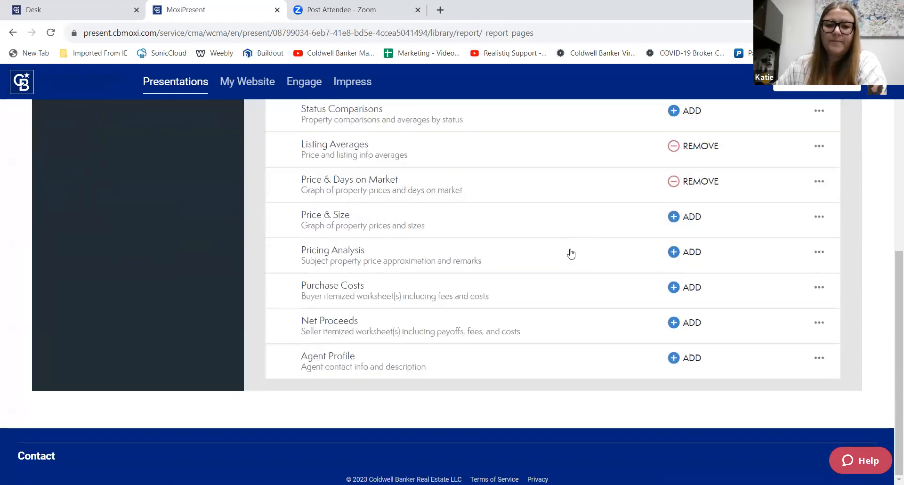
pyautogui.scroll(6, 479, 270)
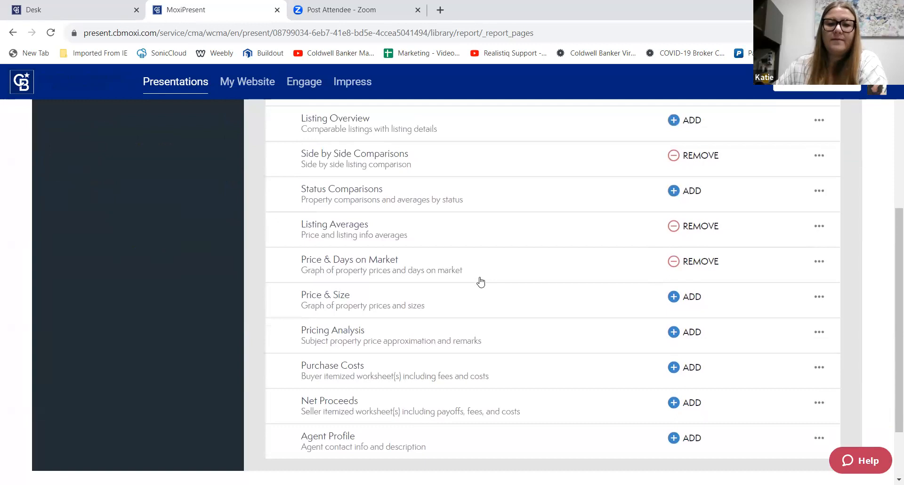
pyautogui.scroll(-5, 483, 292)
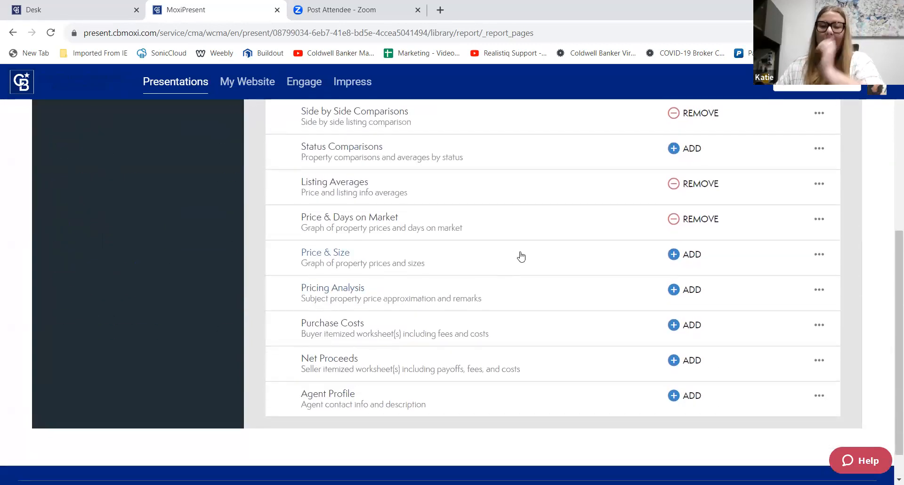
pyautogui.scroll(2, 423, 354)
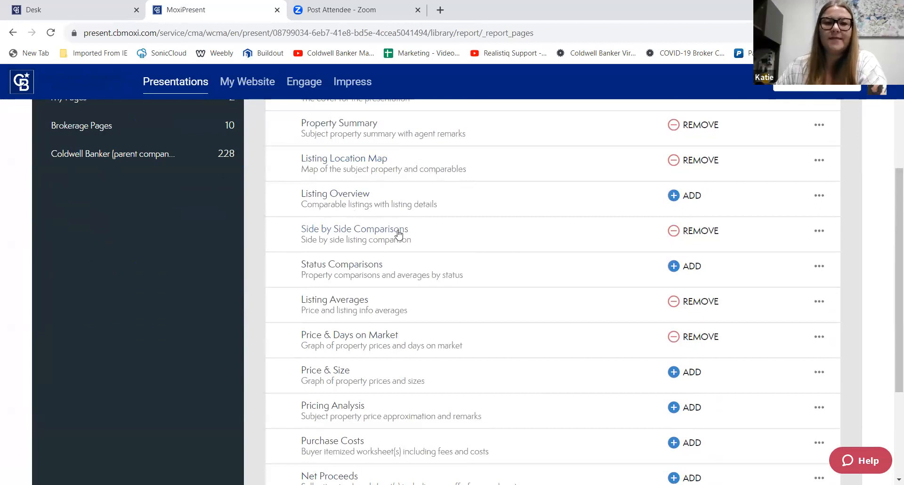
pyautogui.scroll(3, 419, 238)
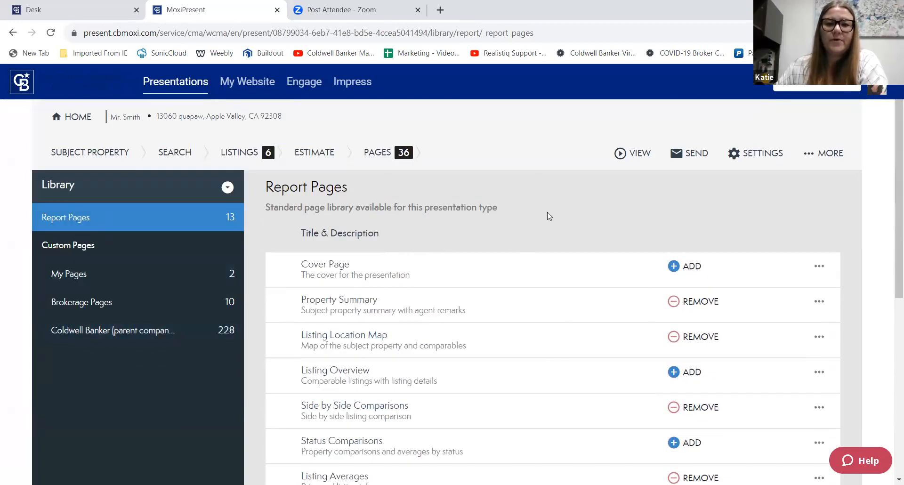
# Step: Build a new custom presentation page in Web View using the layout with a header row above two columns
pyautogui.click(376, 153)
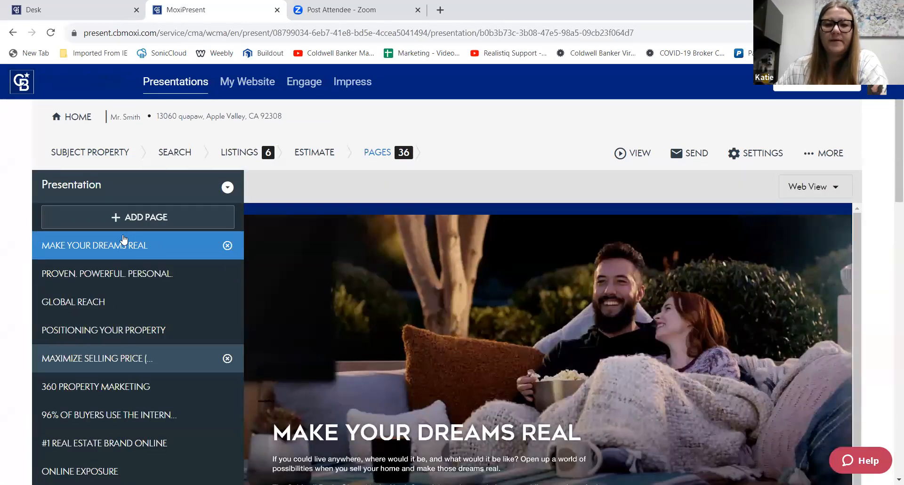
pyautogui.click(137, 216)
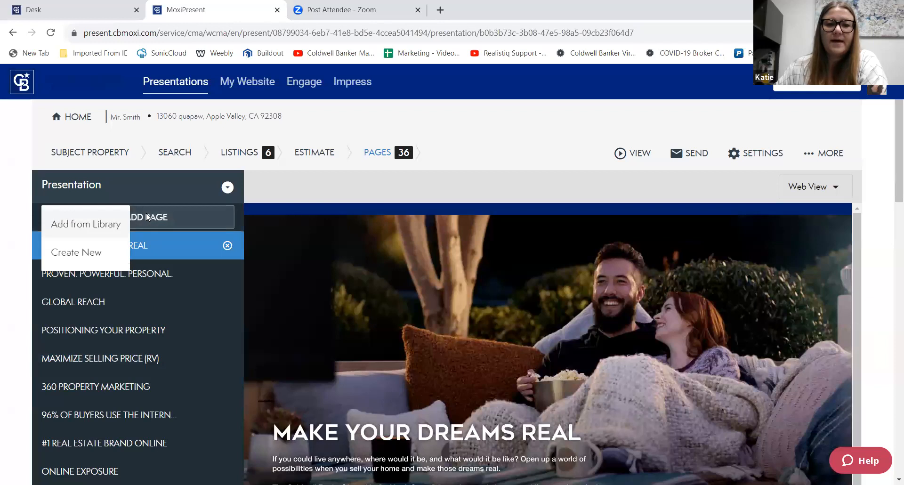
pyautogui.click(65, 254)
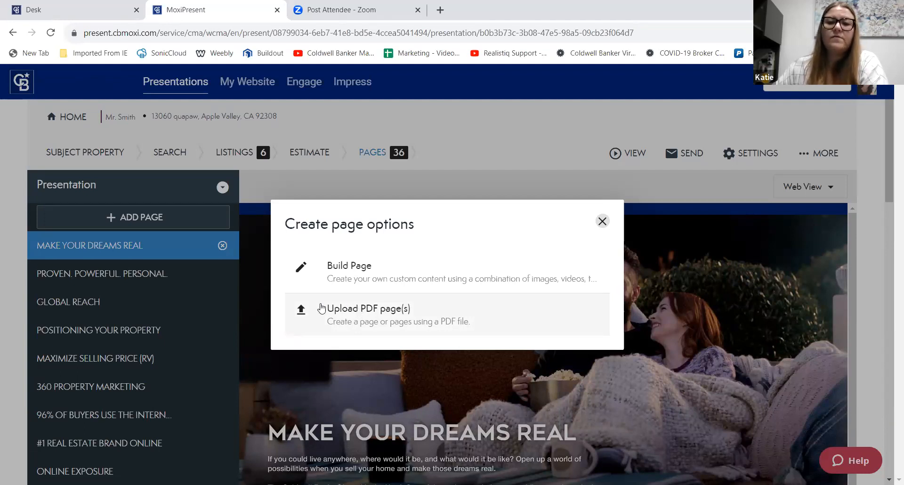
pyautogui.click(345, 265)
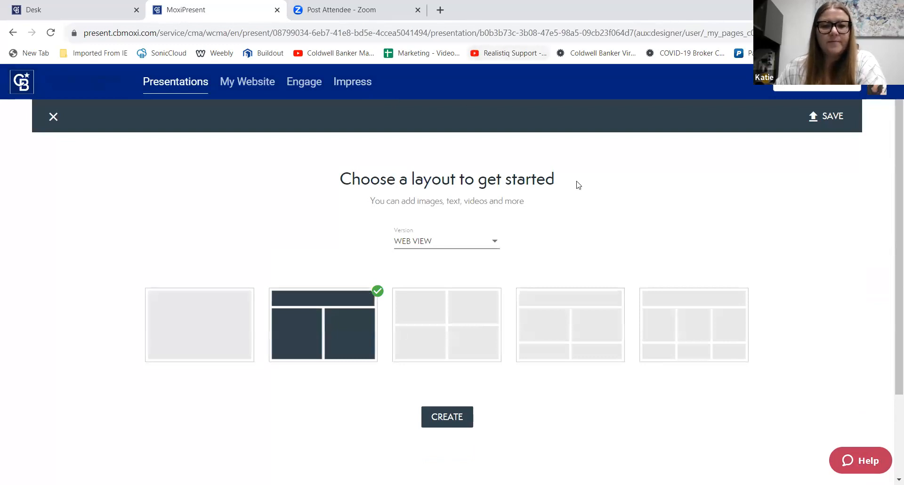
pyautogui.click(425, 245)
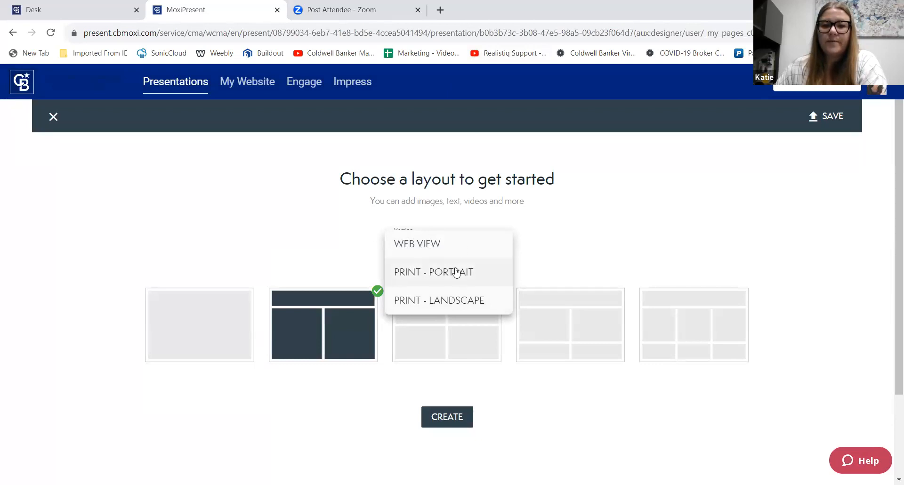
pyautogui.click(560, 240)
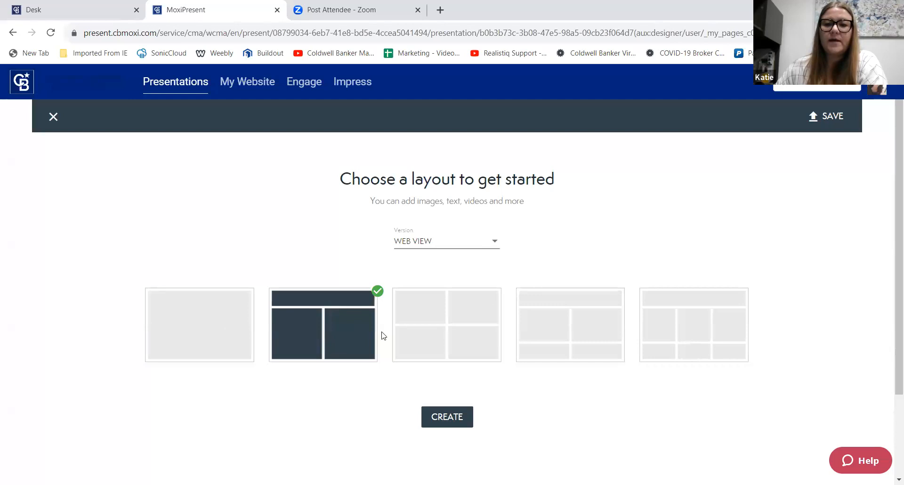
pyautogui.click(448, 407)
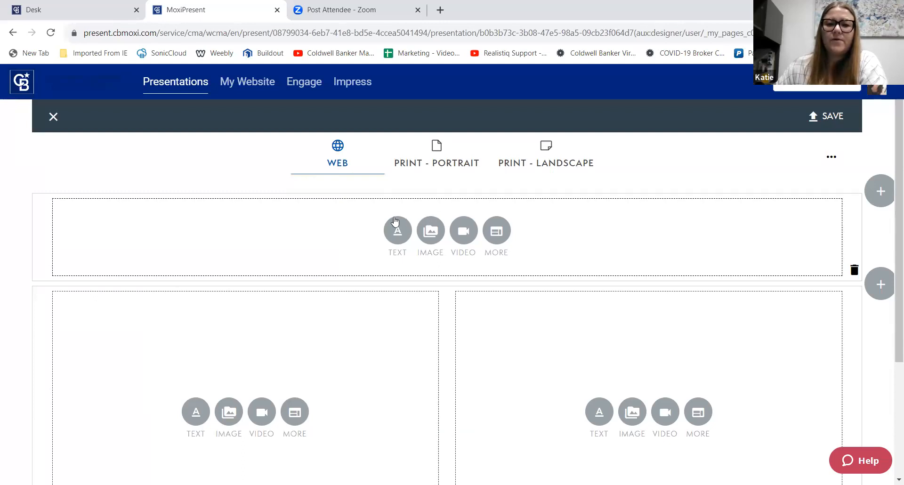
# Step: Add a text block with the title "My Resume" to the header row of the custom page
pyautogui.click(398, 231)
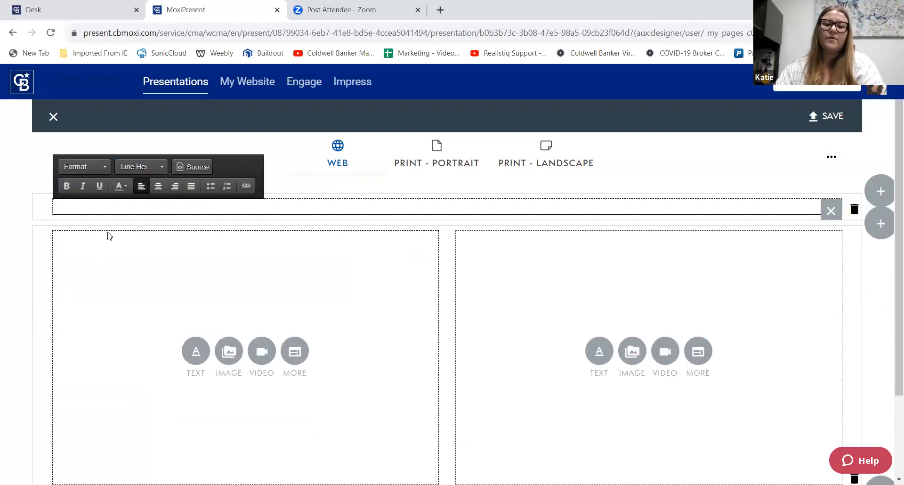
pyautogui.write('sume')
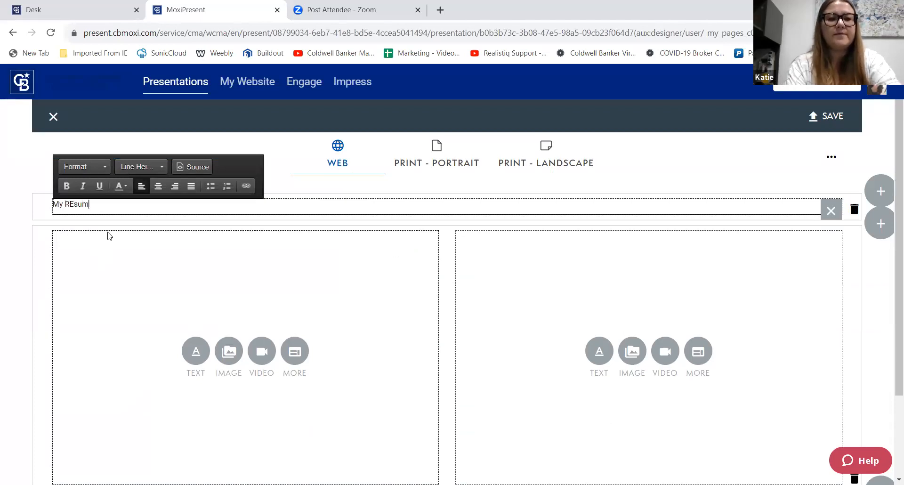
pyautogui.press('BackSpace')
pyautogui.press('BackSpace')
pyautogui.press('BackSpace')
pyautogui.write('esum')
pyautogui.press('BackSpace')
pyautogui.press('BackSpace')
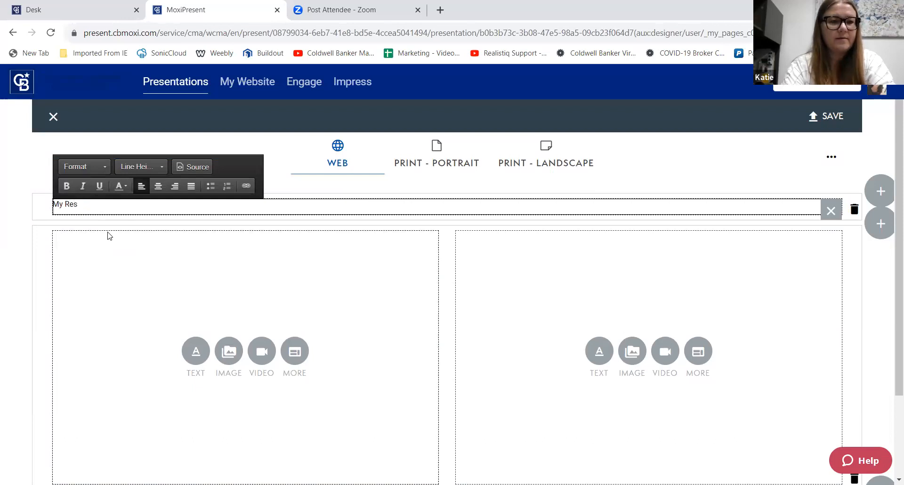
pyautogui.write('ume')
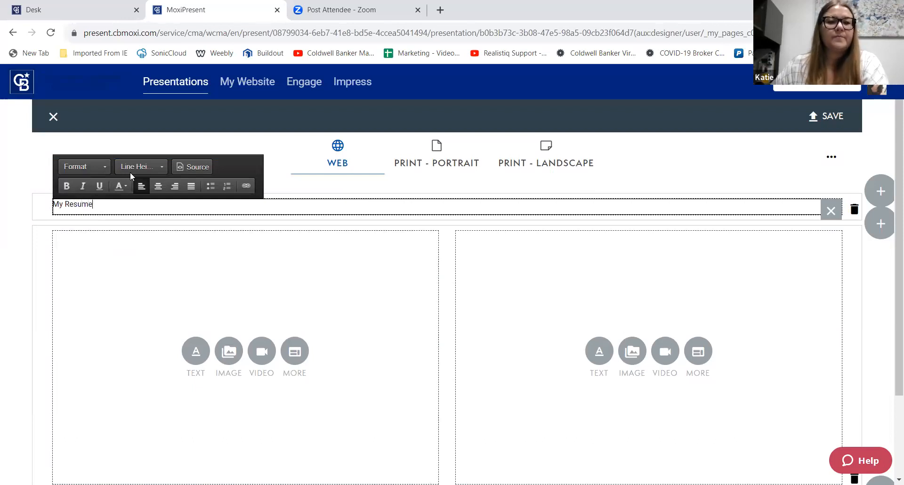
# Step: Format the "My Resume" title as bold, large heading text and centre it in the header row
pyautogui.moveTo(93, 206); pyautogui.dragTo(33, 210)
pyautogui.click(67, 186)
pyautogui.click(106, 167)
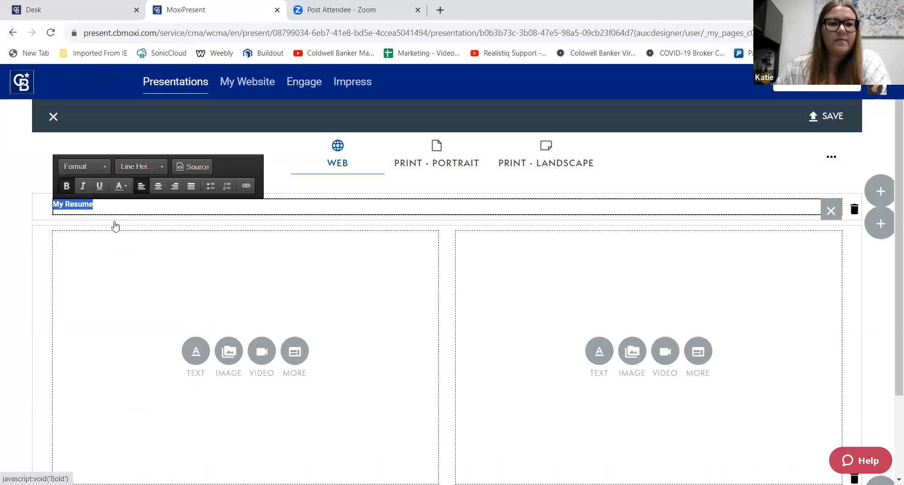
pyautogui.click(106, 235)
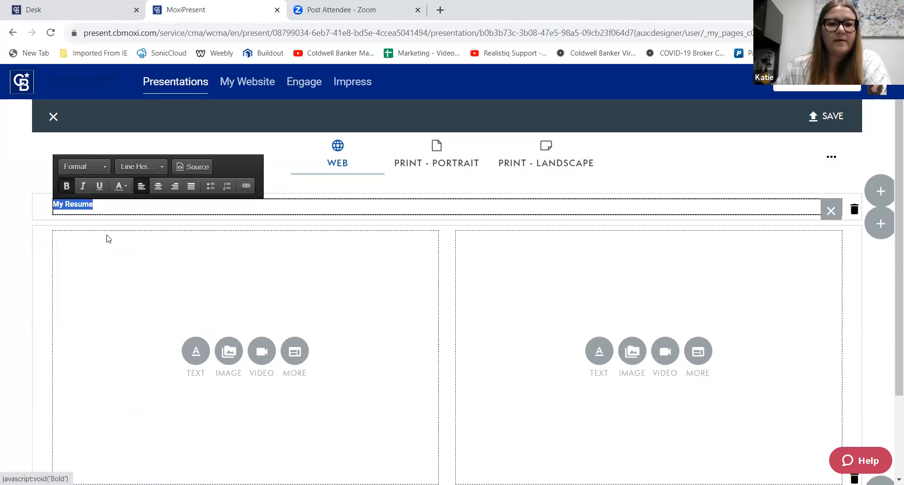
pyautogui.click(166, 187)
pyautogui.click(389, 414)
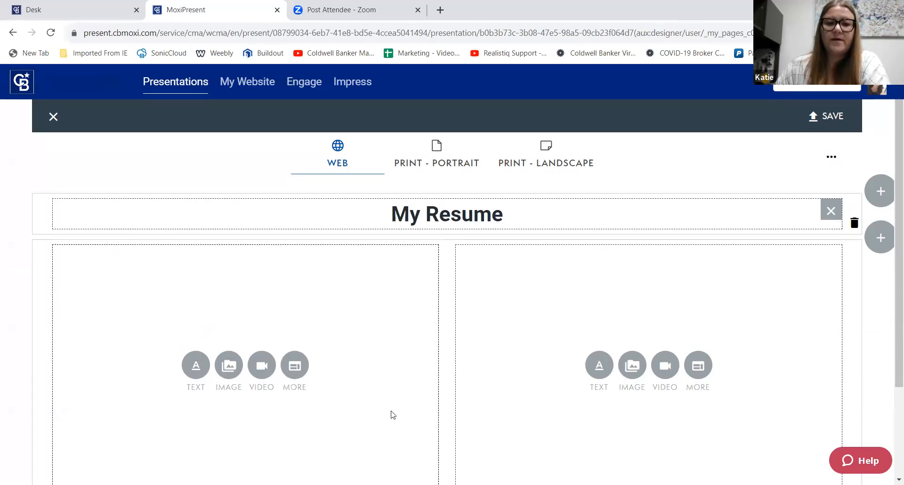
pyautogui.scroll(-1, 420, 231)
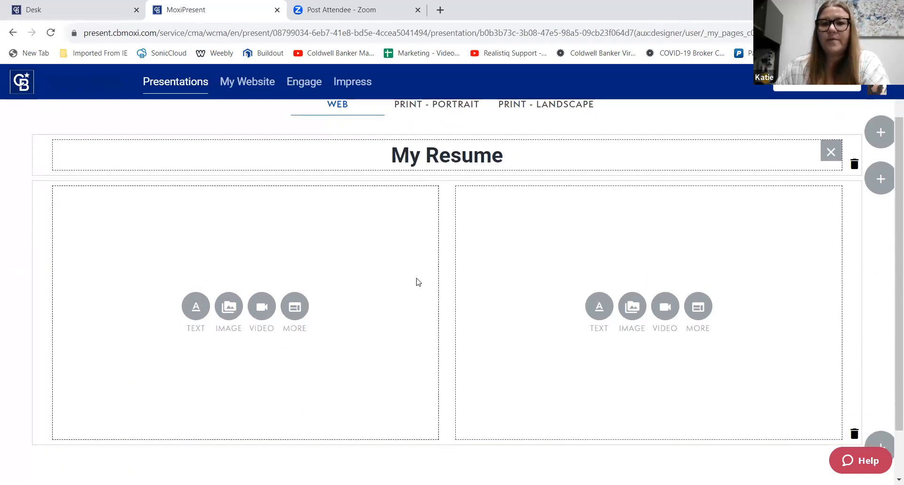
pyautogui.scroll(1, 418, 276)
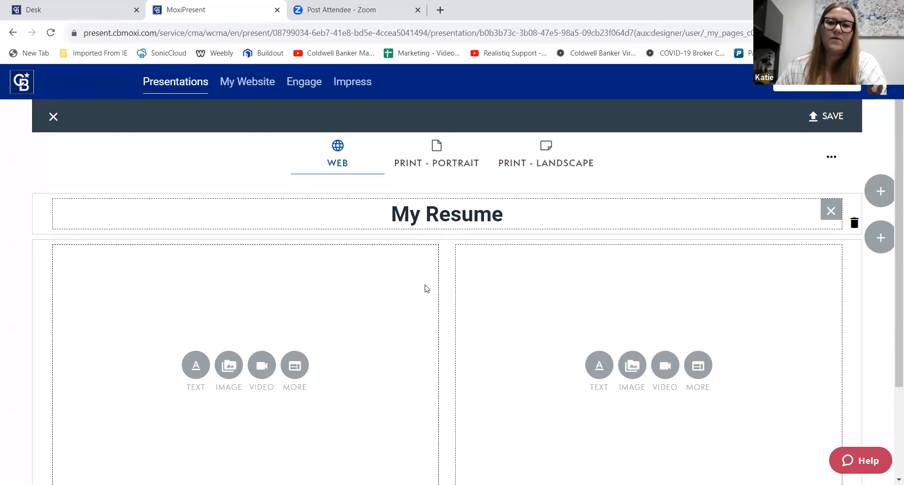
pyautogui.scroll(-1, 320, 339)
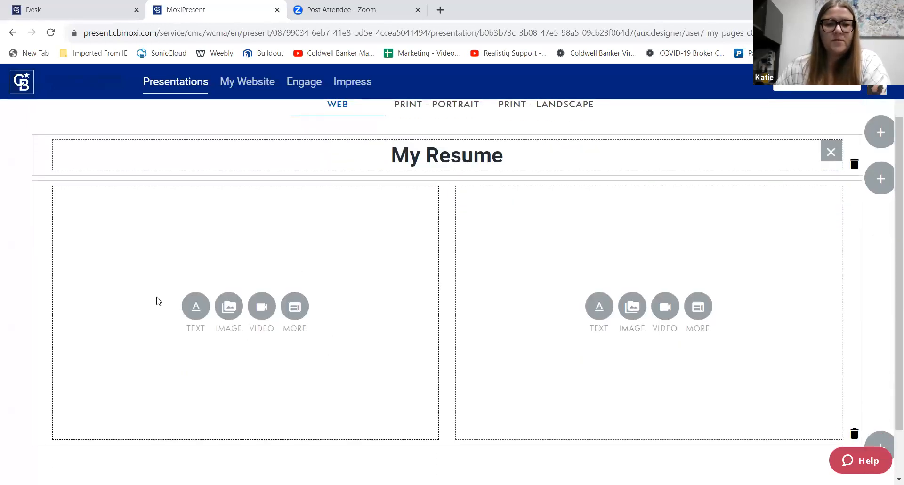
pyautogui.click(262, 307)
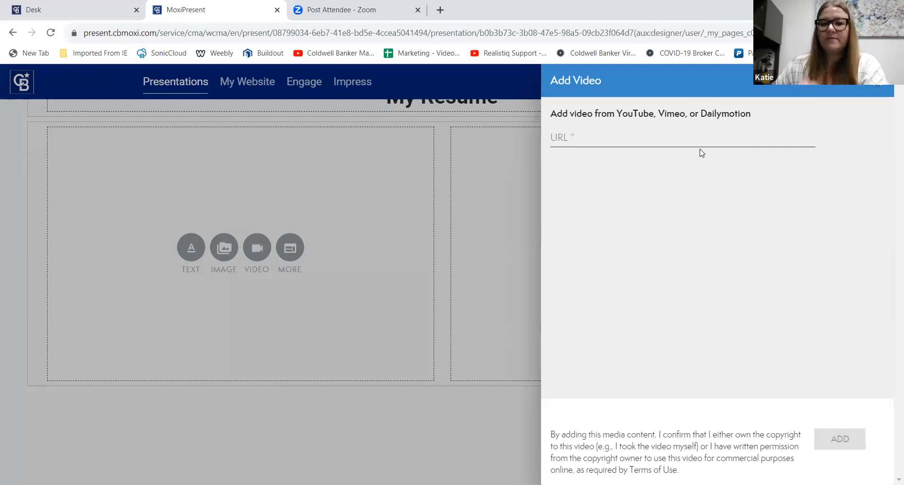
pyautogui.click(600, 137)
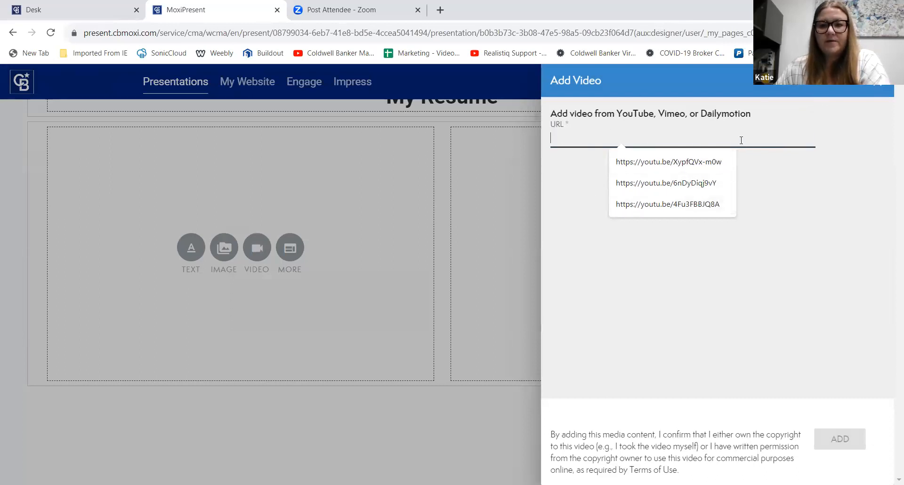
pyautogui.click(650, 162)
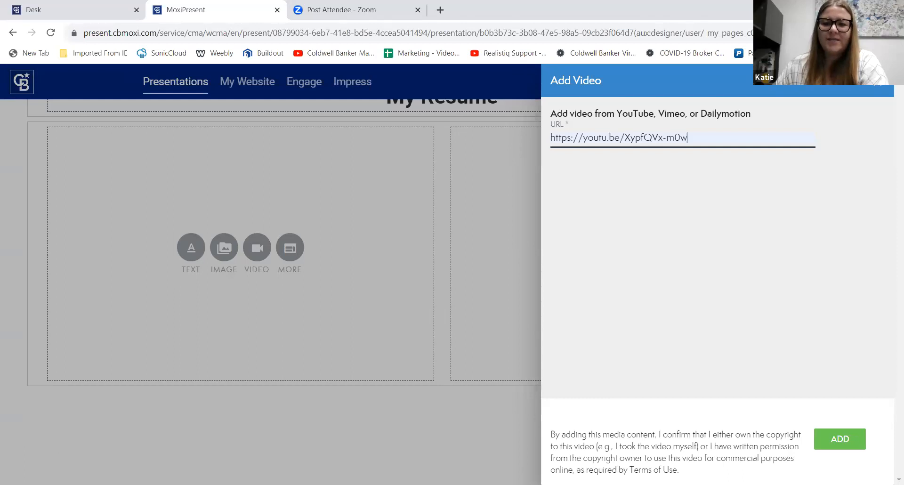
pyautogui.click(844, 437)
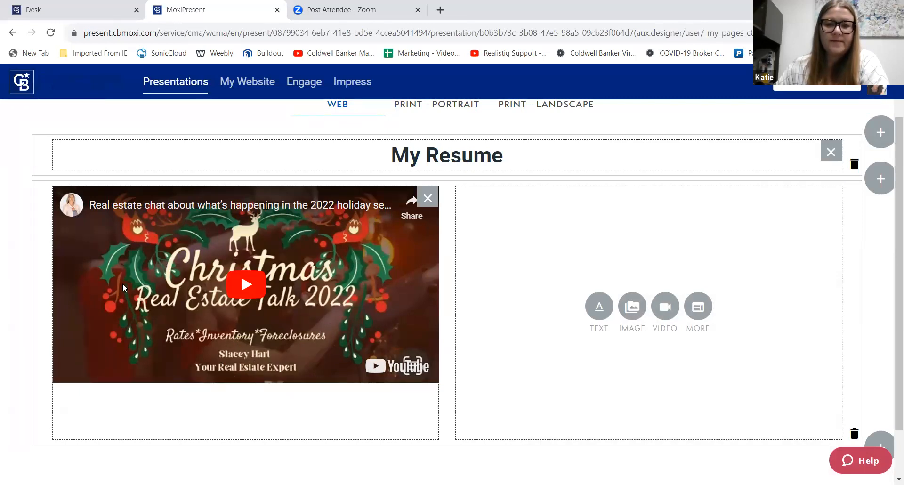
# Step: Try to embed an IFrame in the empty right column of the custom page, pasting the copied password into its URL field
pyautogui.click(698, 306)
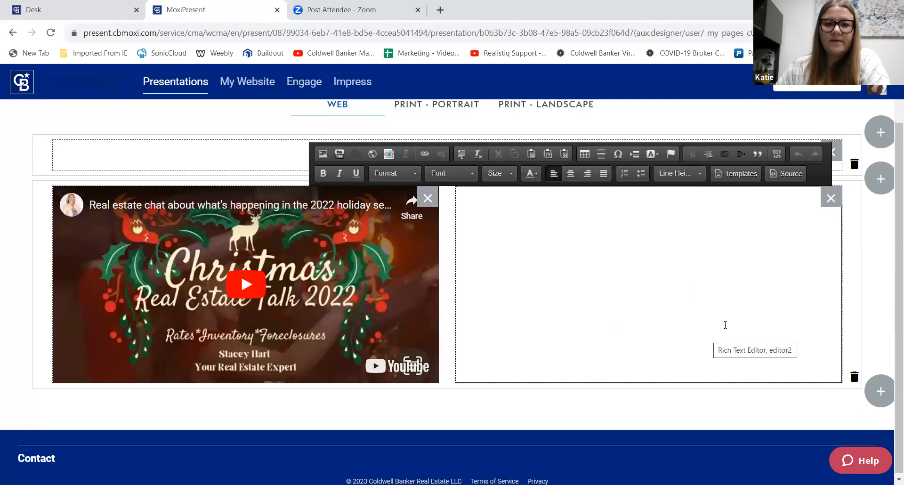
pyautogui.click(371, 154)
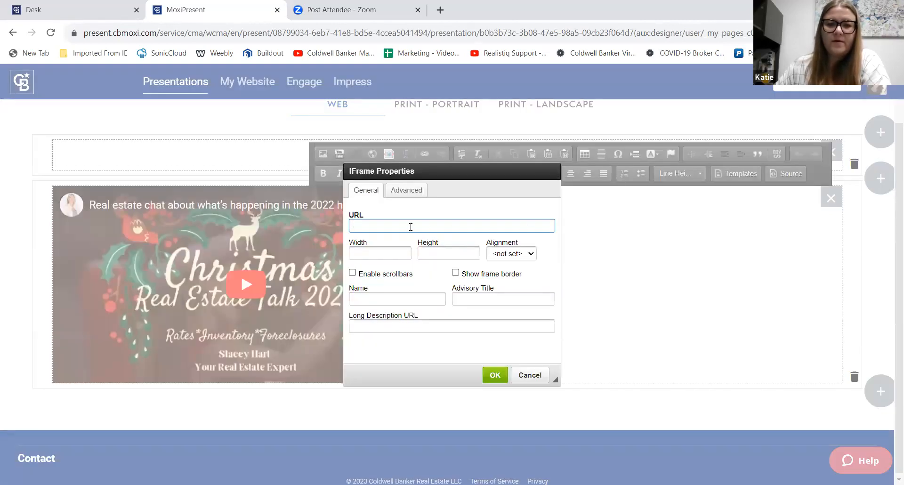
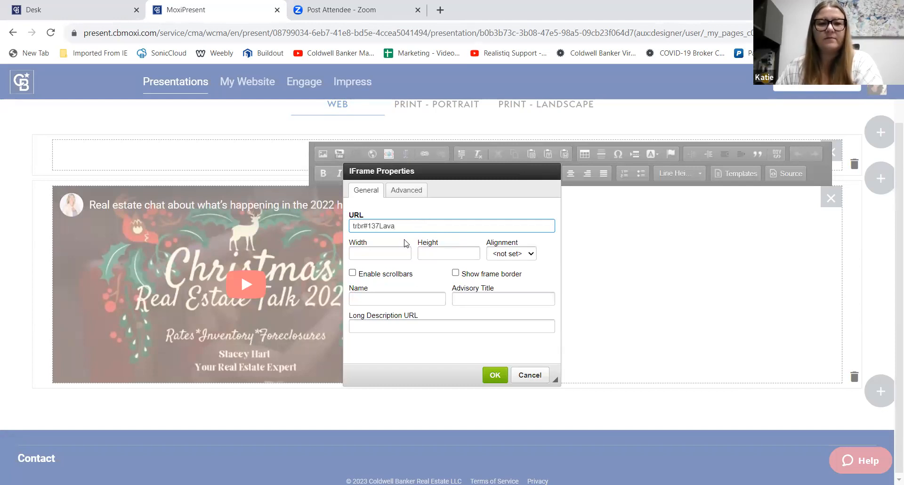
pyautogui.moveTo(396, 225); pyautogui.dragTo(315, 232)
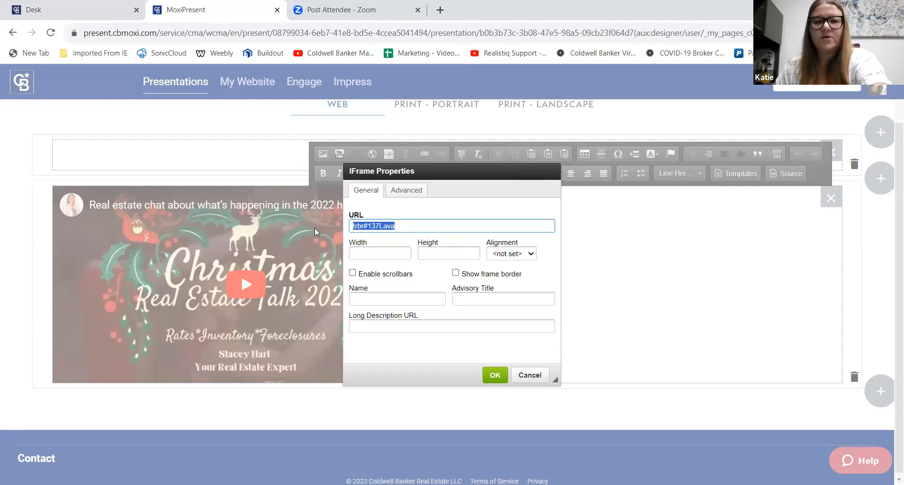
pyautogui.press('BackSpace')
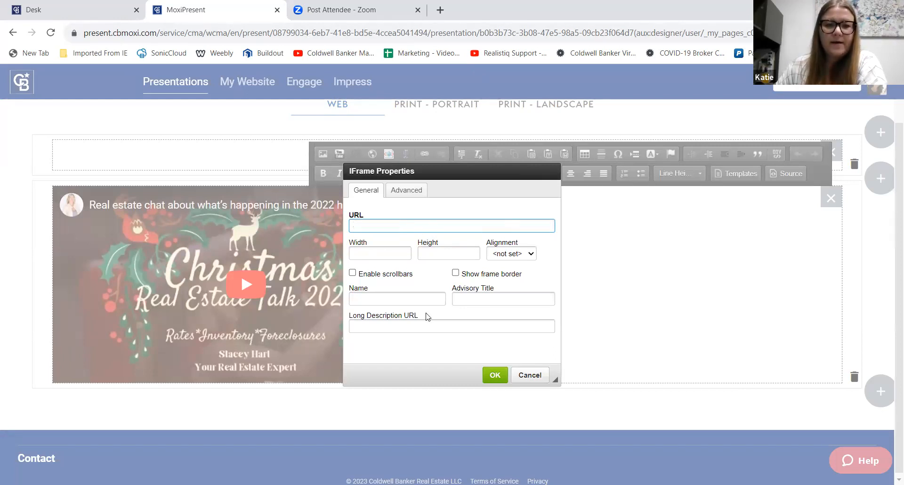
pyautogui.moveTo(426, 170); pyautogui.dragTo(439, 136)
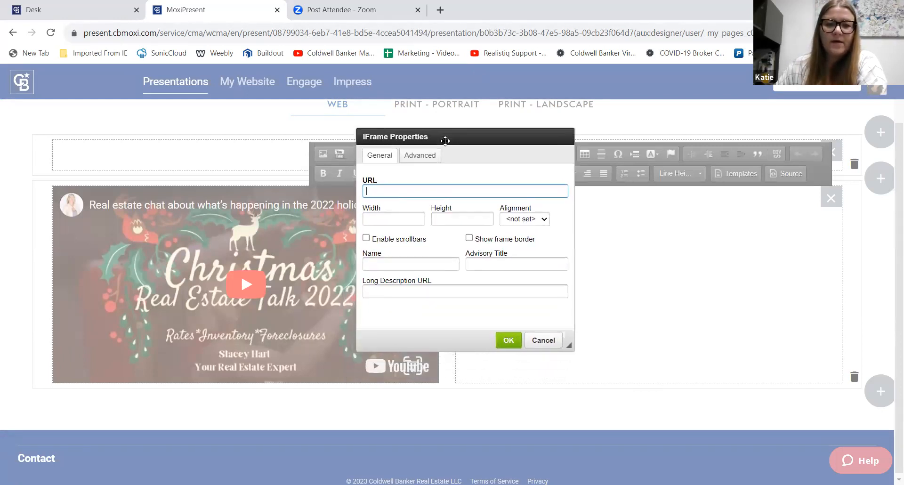
pyautogui.click(508, 340)
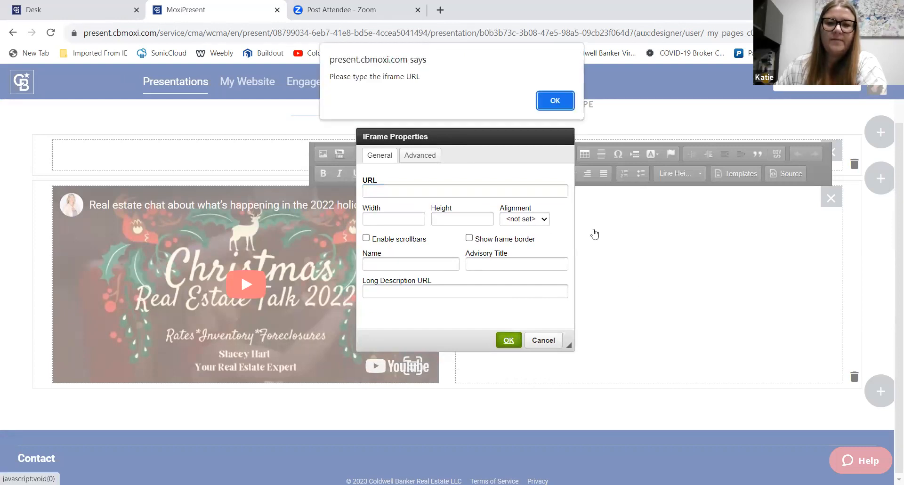
pyautogui.press('Return')
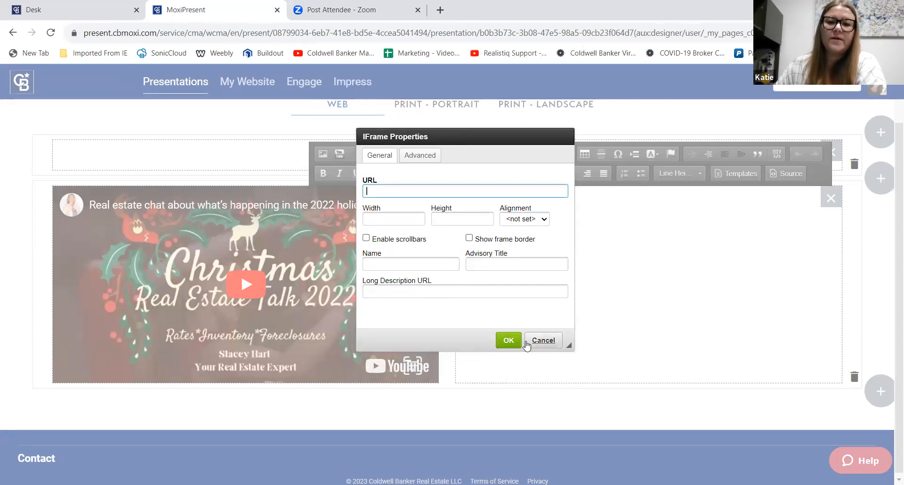
pyautogui.click(542, 339)
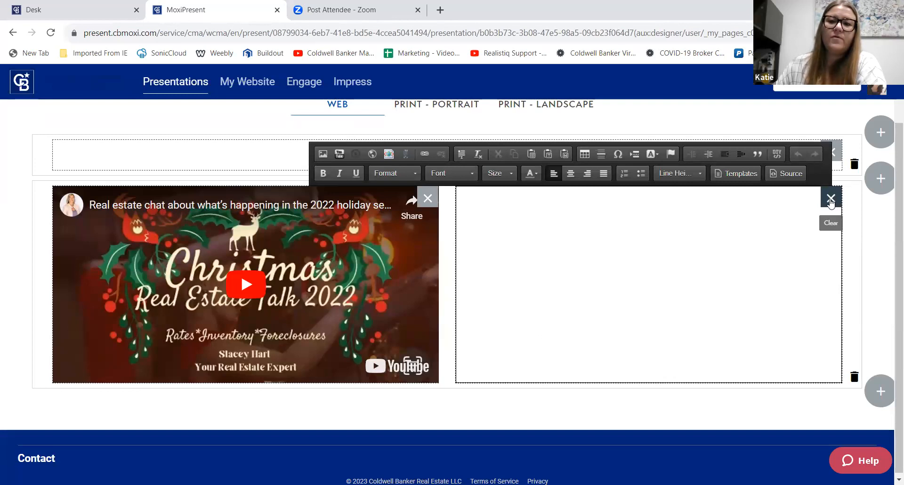
pyautogui.click(830, 197)
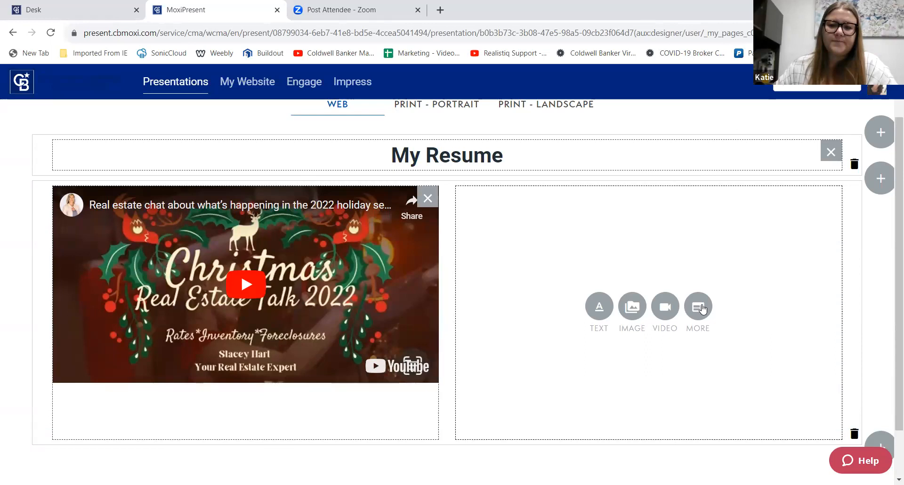
pyautogui.click(699, 306)
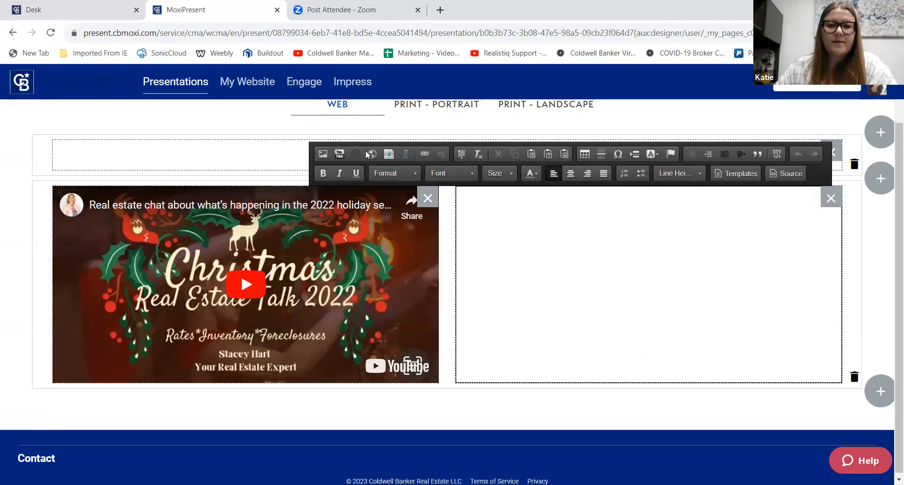
pyautogui.click(374, 155)
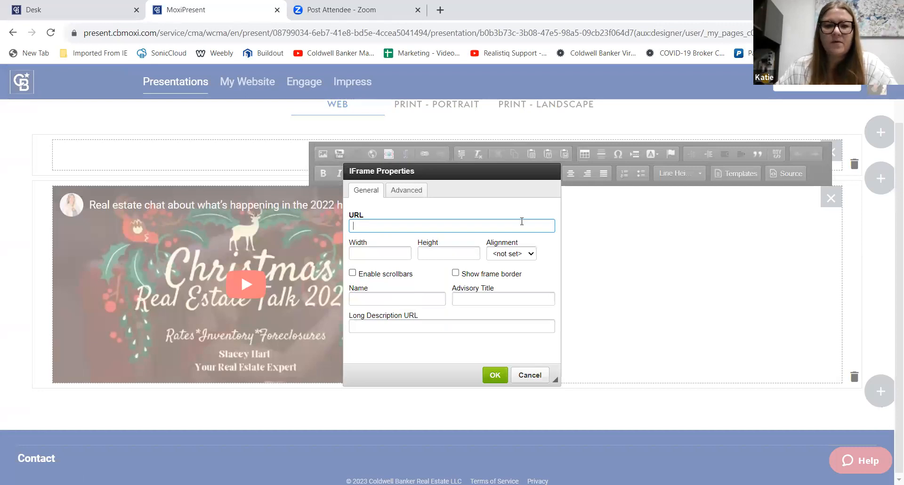
pyautogui.moveTo(492, 175); pyautogui.dragTo(491, 175)
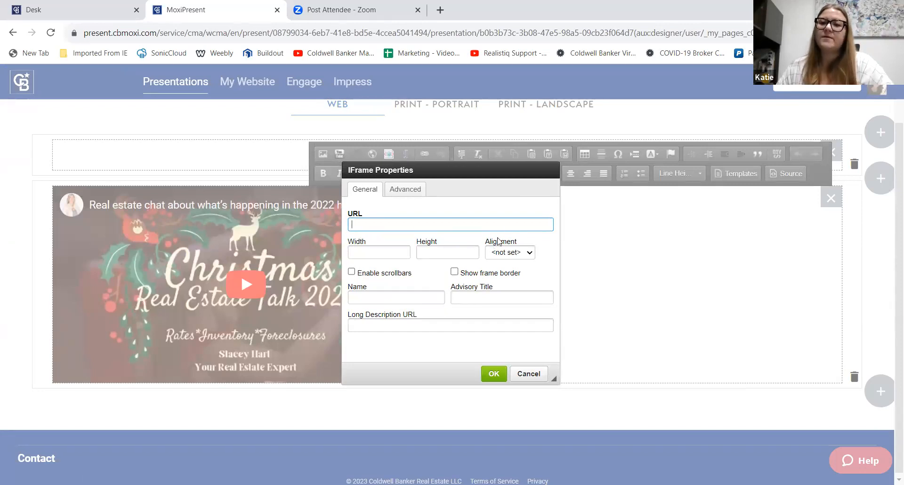
pyautogui.click(537, 374)
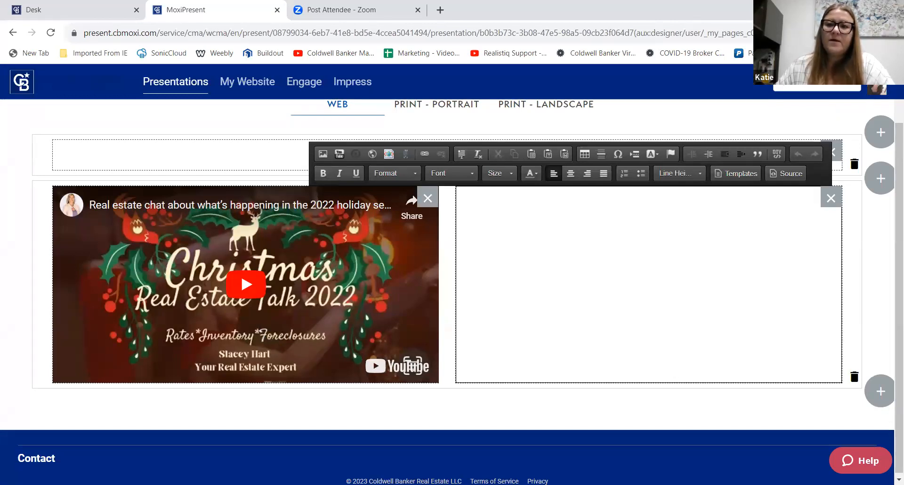
pyautogui.scroll(2, 634, 293)
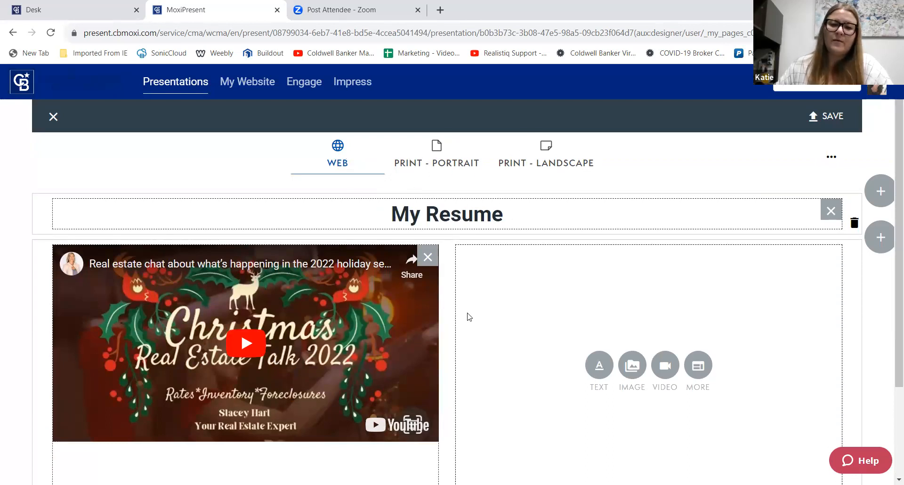
pyautogui.scroll(-1, 468, 316)
pyautogui.scroll(-1, 468, 319)
pyautogui.scroll(2, 467, 319)
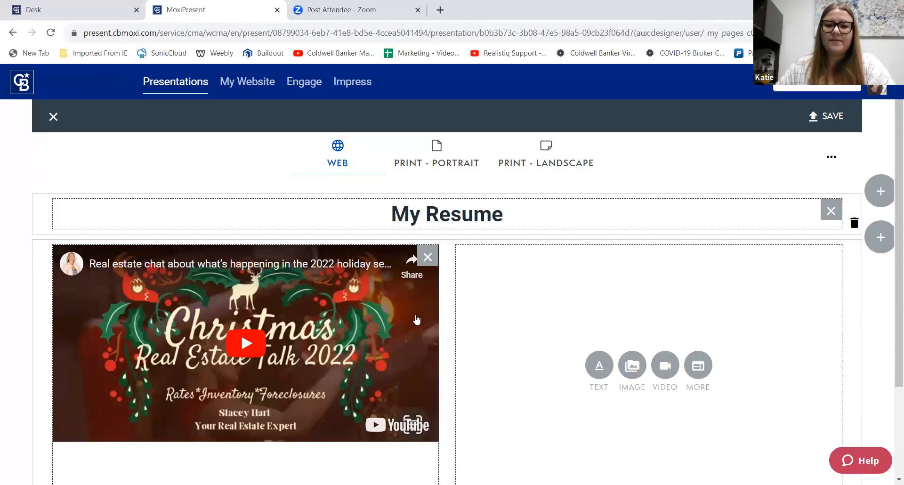
pyautogui.scroll(-3, 416, 319)
pyautogui.scroll(2, 412, 325)
pyautogui.scroll(1, 411, 325)
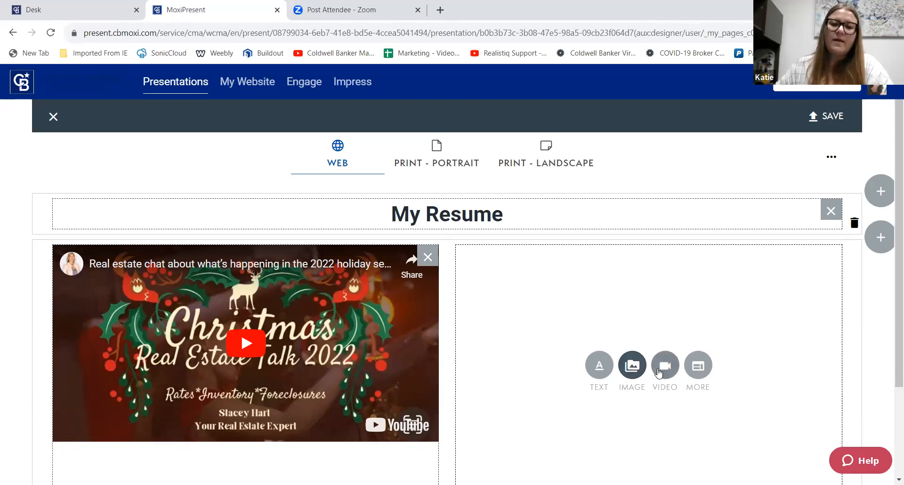
pyautogui.click(698, 365)
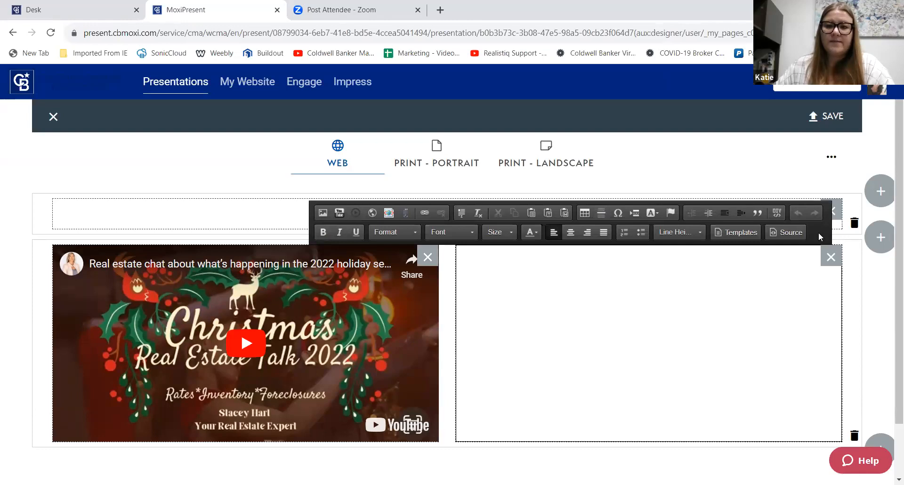
pyautogui.click(830, 257)
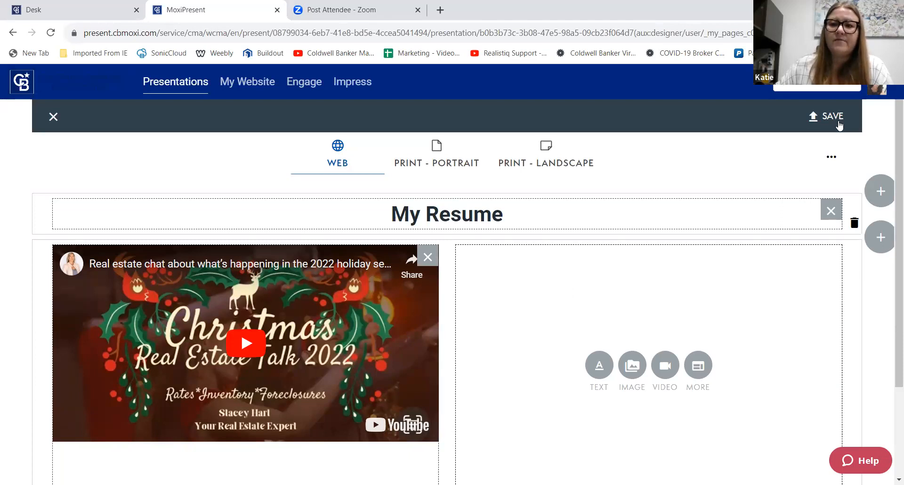
# Step: Save the custom page to My Pages as "My Resume" with page editing enabled, and place it directly below 360 Property Marketing
pyautogui.click(833, 117)
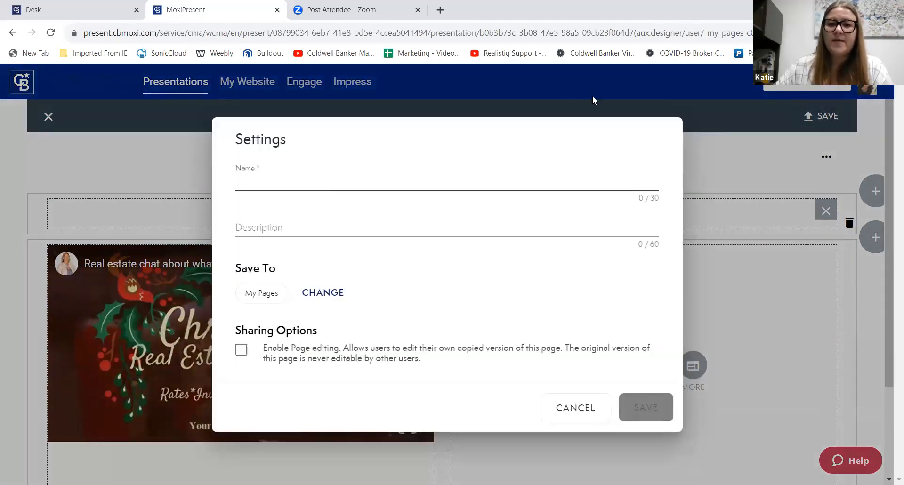
pyautogui.write('My Resume')
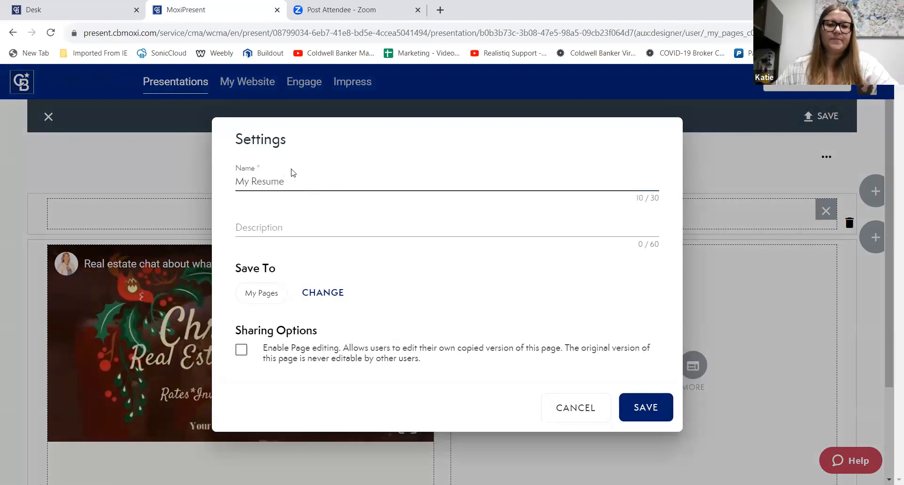
pyautogui.click(241, 349)
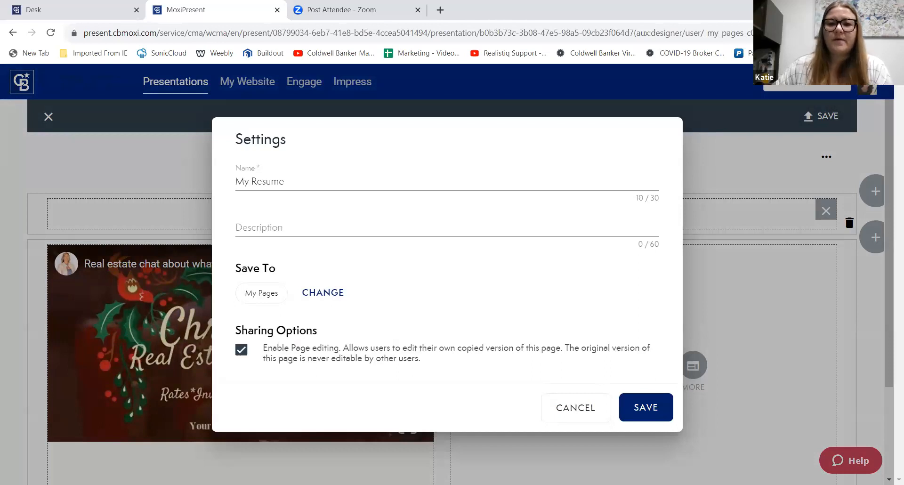
pyautogui.click(645, 407)
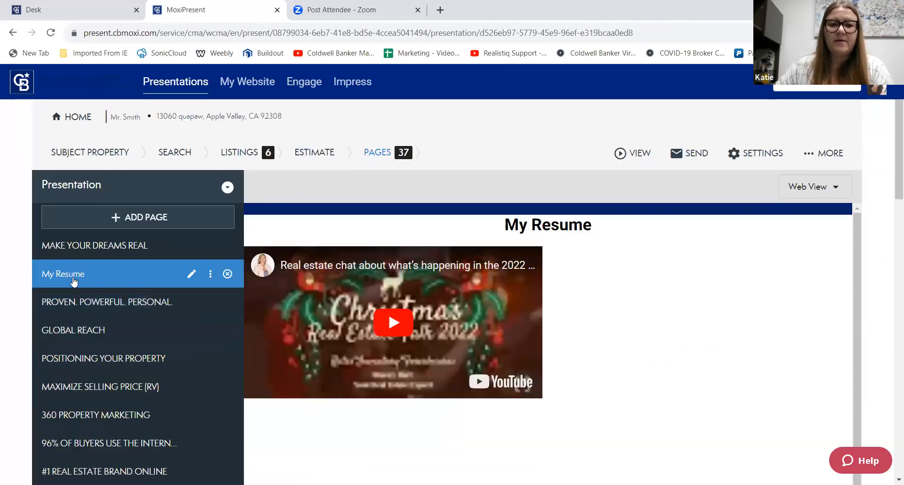
pyautogui.moveTo(60, 276); pyautogui.dragTo(65, 429)
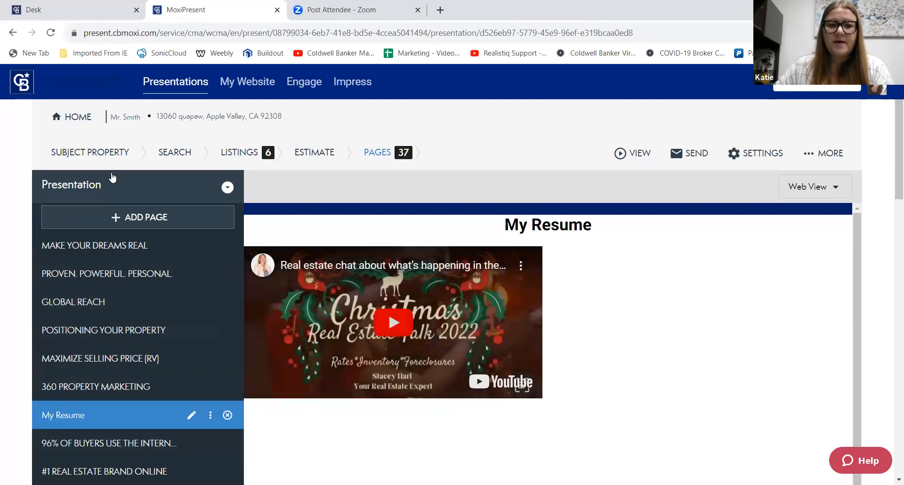
# Step: Review the pages available in the library under Report Pages, My Pages and Brokerage Pages
pyautogui.click(147, 215)
pyautogui.click(67, 230)
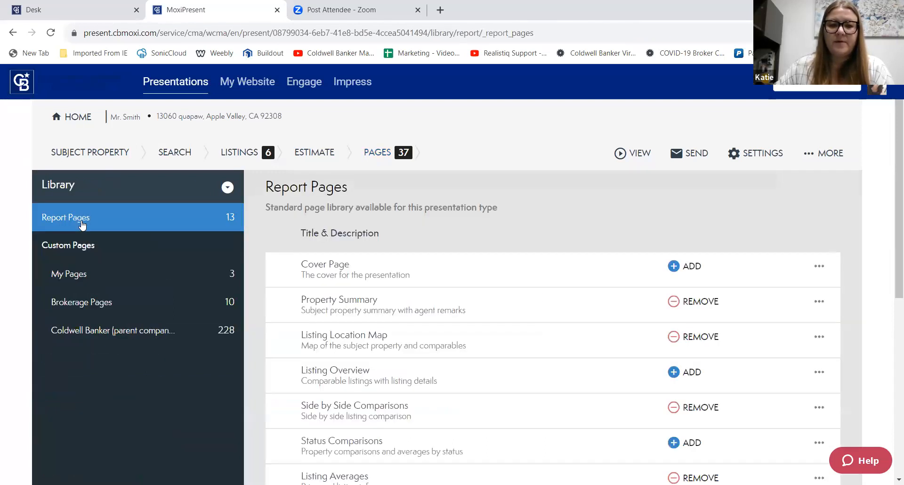
pyautogui.click(74, 275)
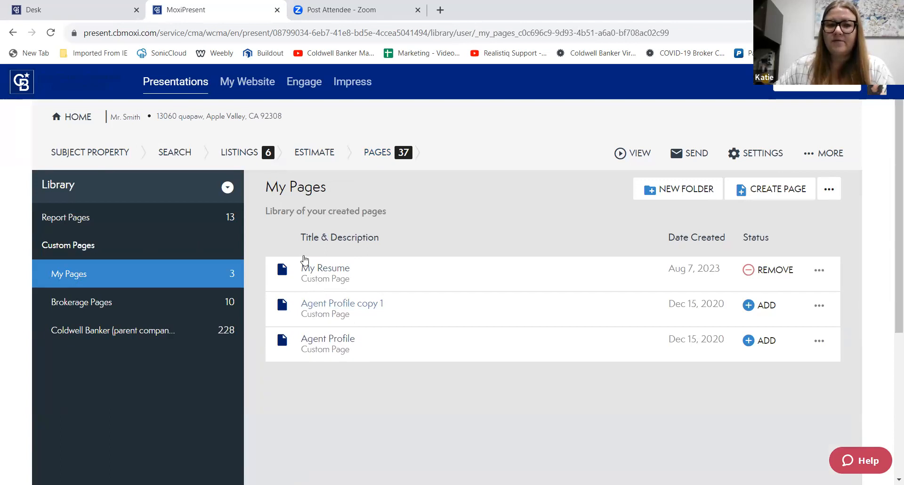
pyautogui.click(71, 224)
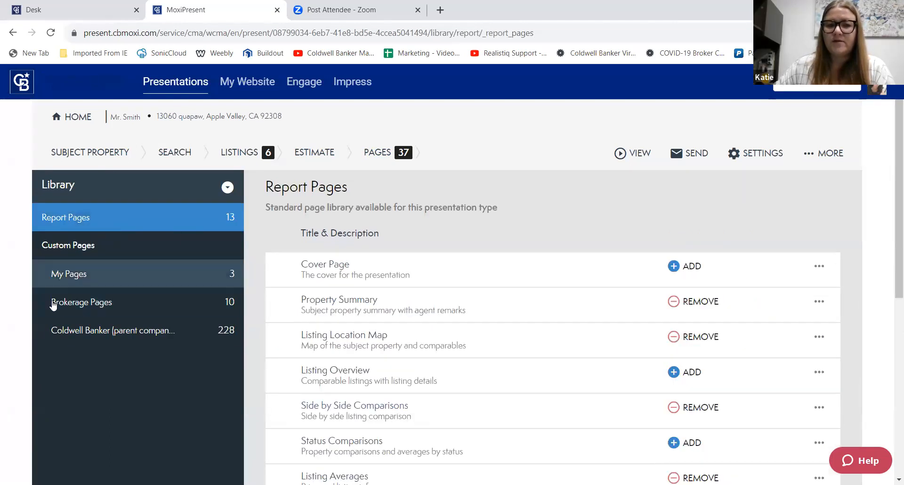
pyautogui.click(83, 306)
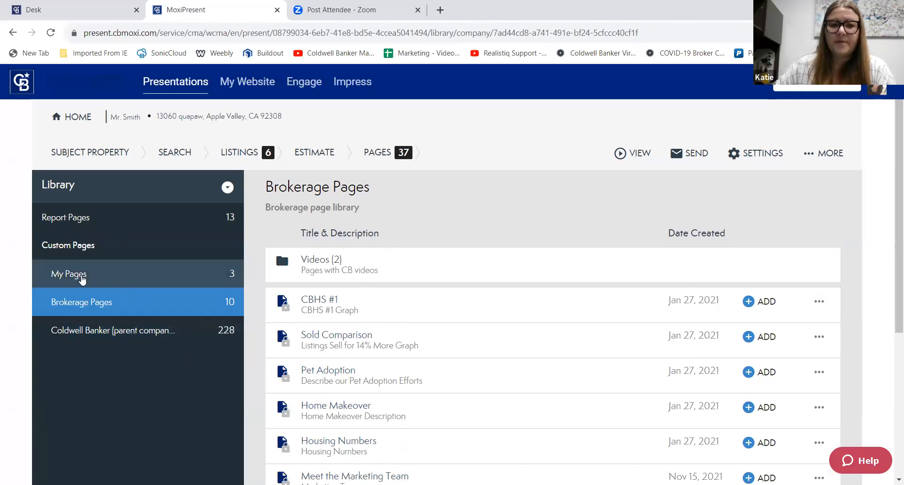
pyautogui.click(83, 279)
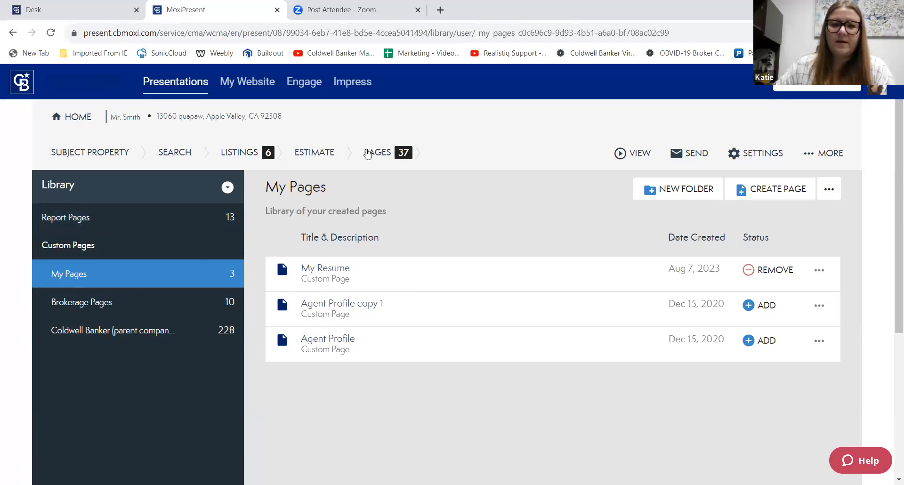
# Step: Return to the presentation's page list and move My Resume directly below Proven. Powerful. Personal
pyautogui.click(380, 154)
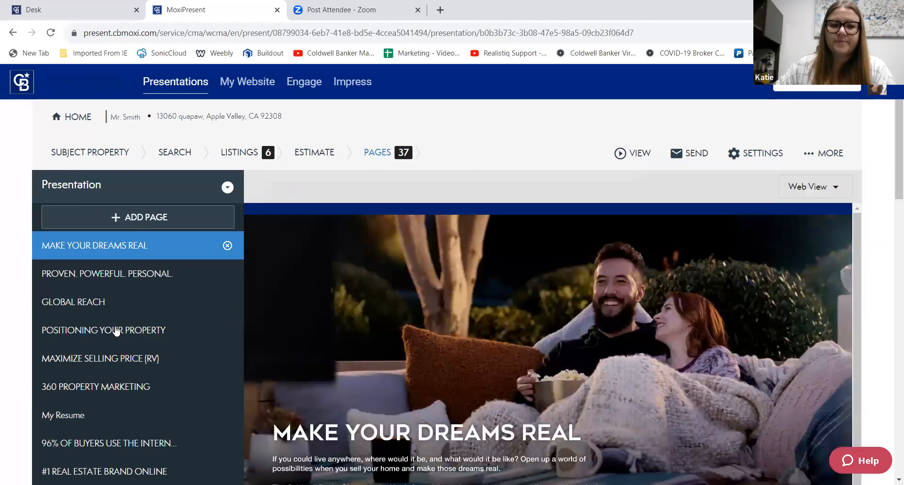
pyautogui.scroll(-3, 109, 335)
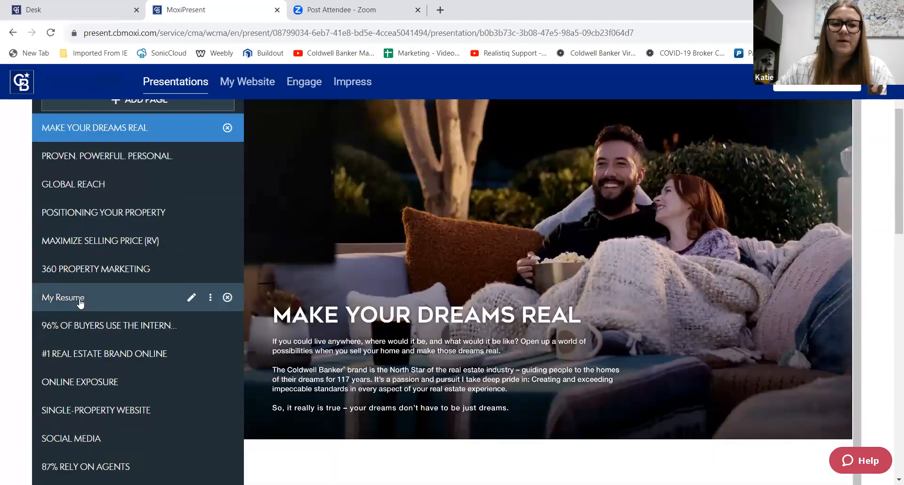
pyautogui.scroll(3, 141, 292)
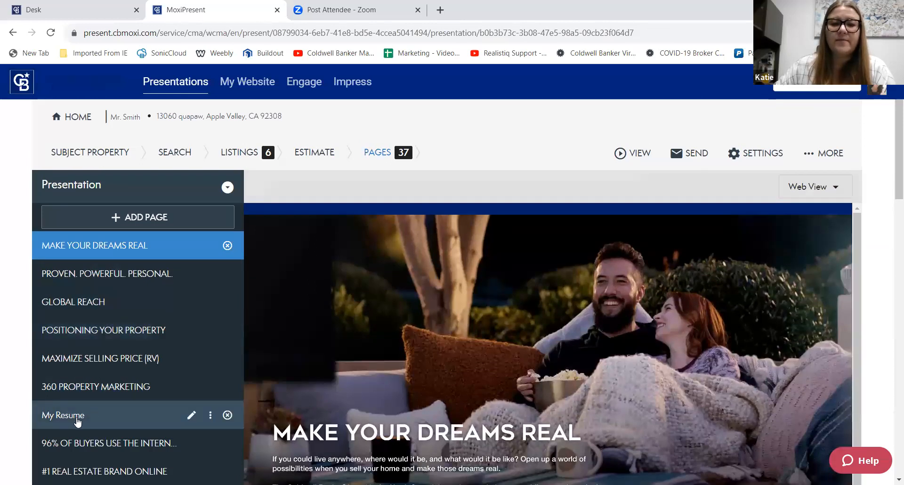
pyautogui.moveTo(78, 420); pyautogui.dragTo(81, 296)
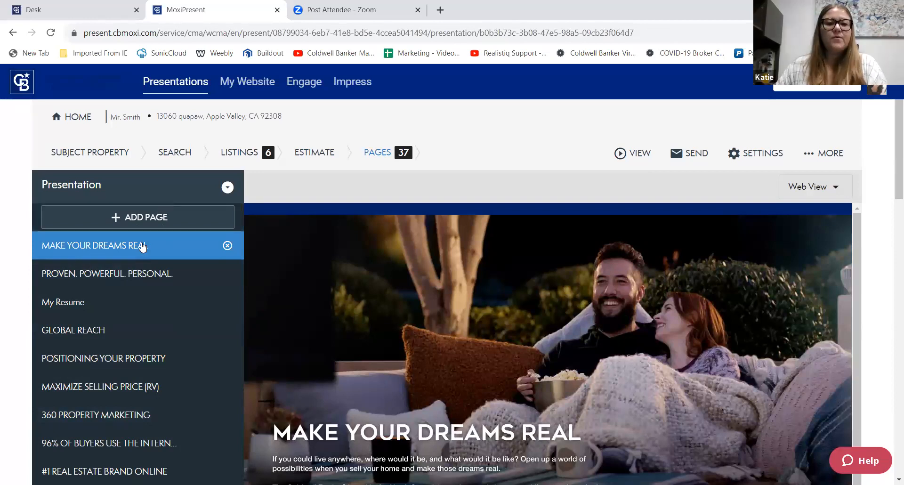
pyautogui.scroll(-7, 141, 282)
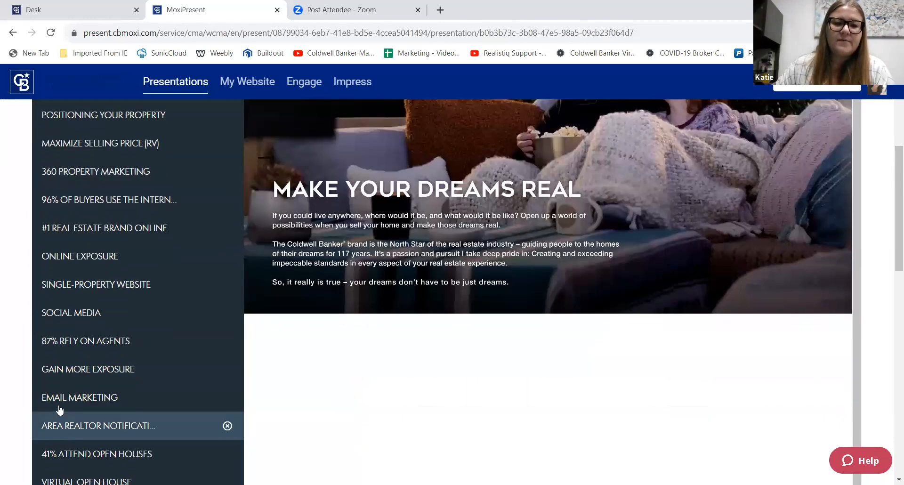
pyautogui.scroll(-12, 85, 404)
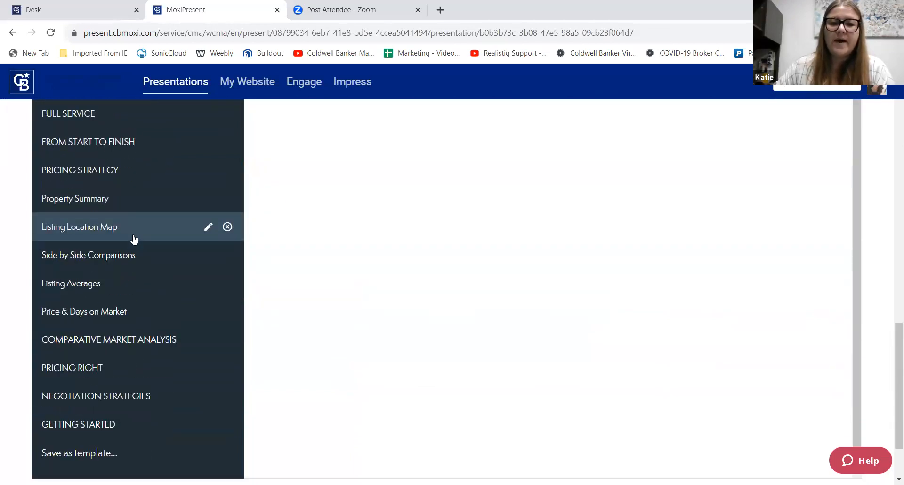
# Step: Try to save the presentation as a Seller template with the custom title "Seller Listing Presentation GP"
pyautogui.click(61, 363)
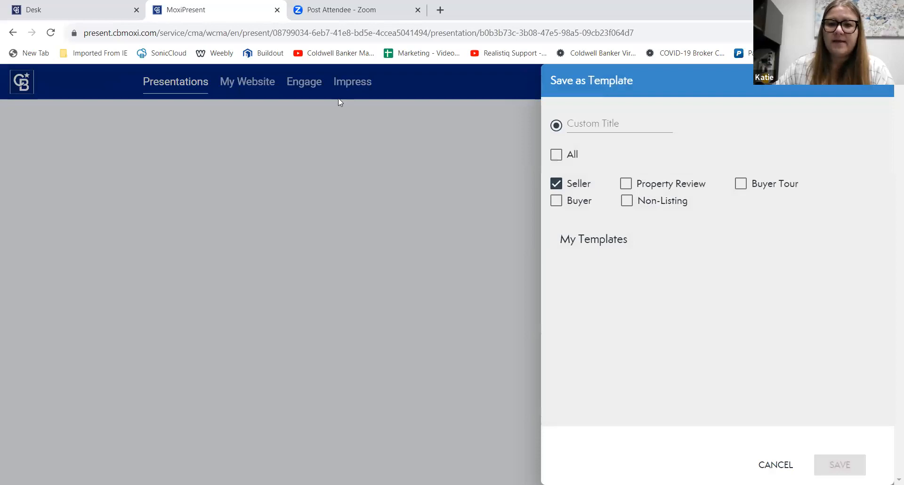
pyautogui.click(625, 135)
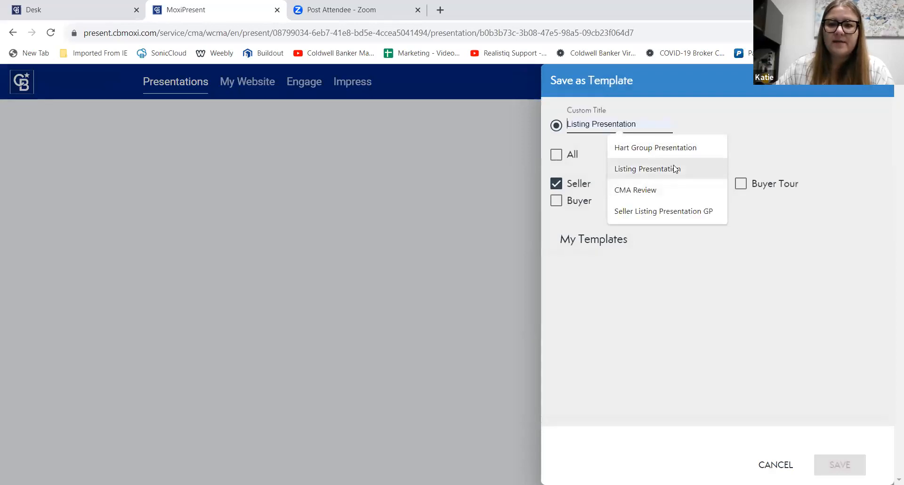
pyautogui.click(665, 208)
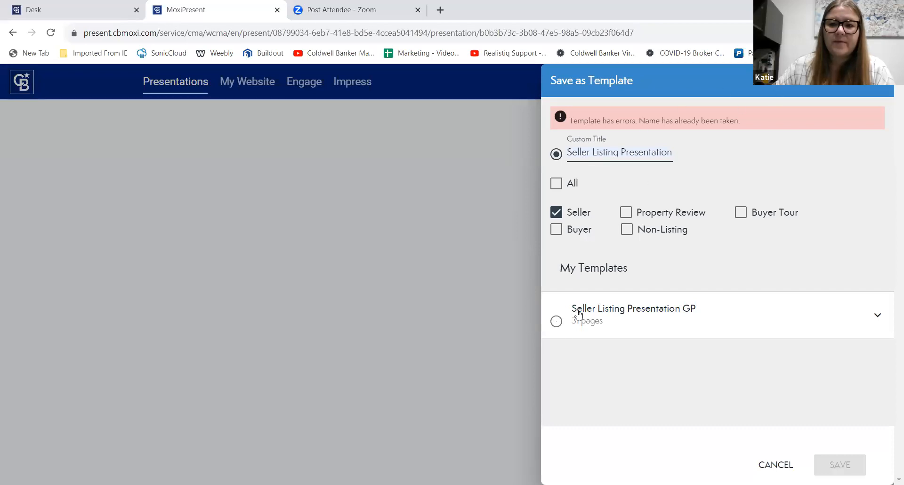
# Step: Clear the custom title, select the existing Seller Listing Presentation GP template as the save target, and cancel without saving
pyautogui.click(556, 322)
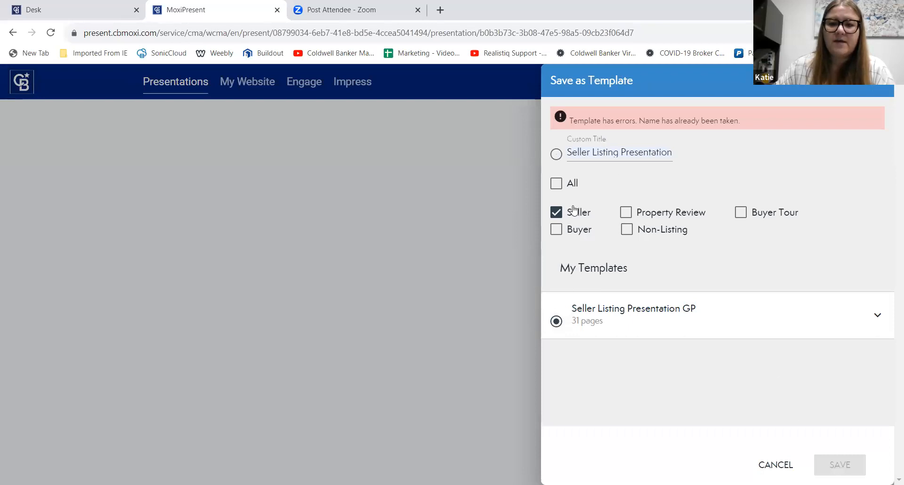
pyautogui.click(556, 154)
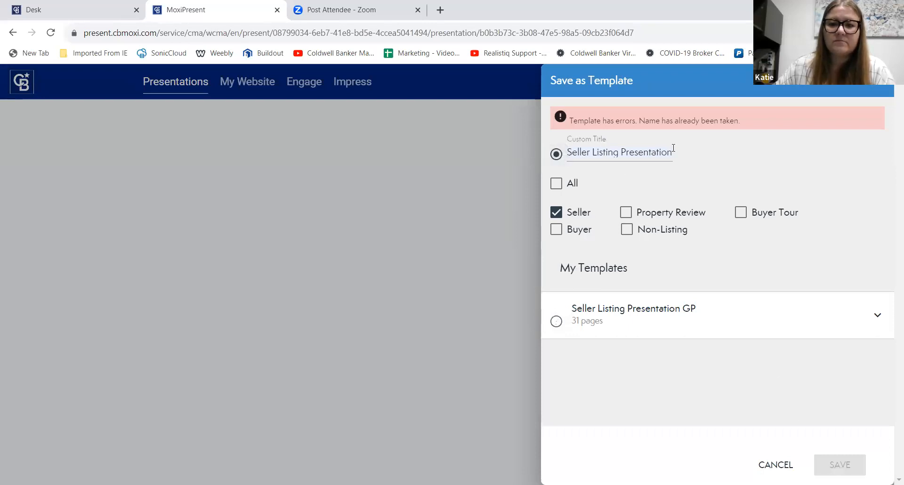
pyautogui.hotkey('shift', 'End')
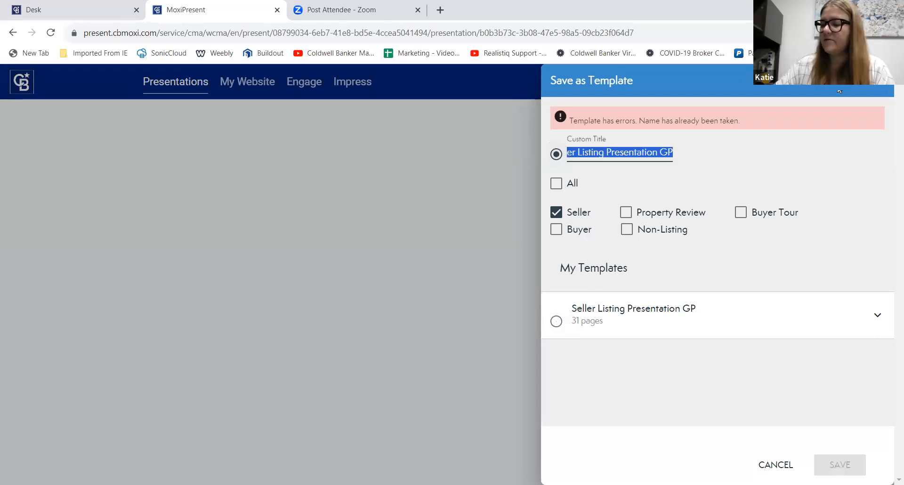
pyautogui.press('BackSpace')
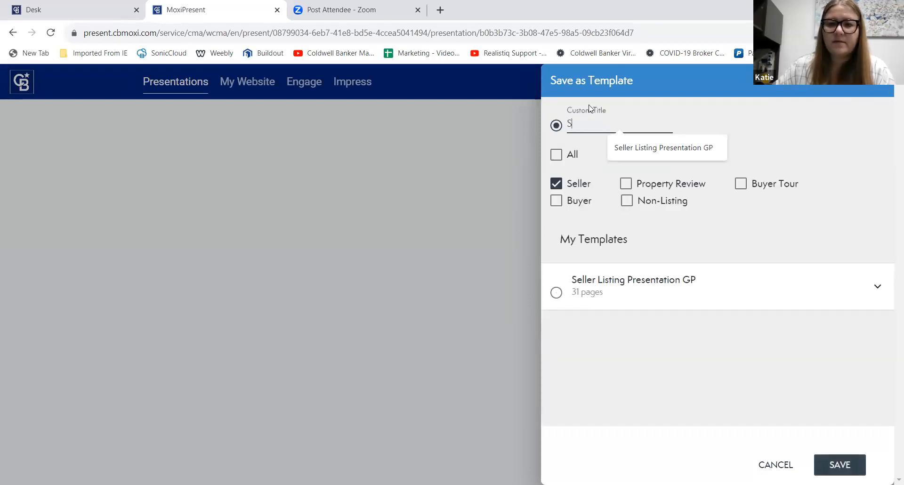
pyautogui.click(554, 126)
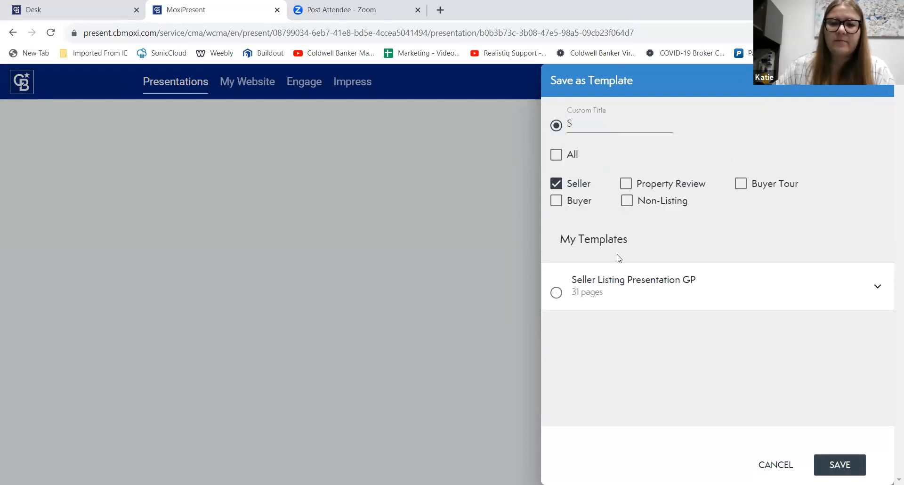
pyautogui.click(557, 293)
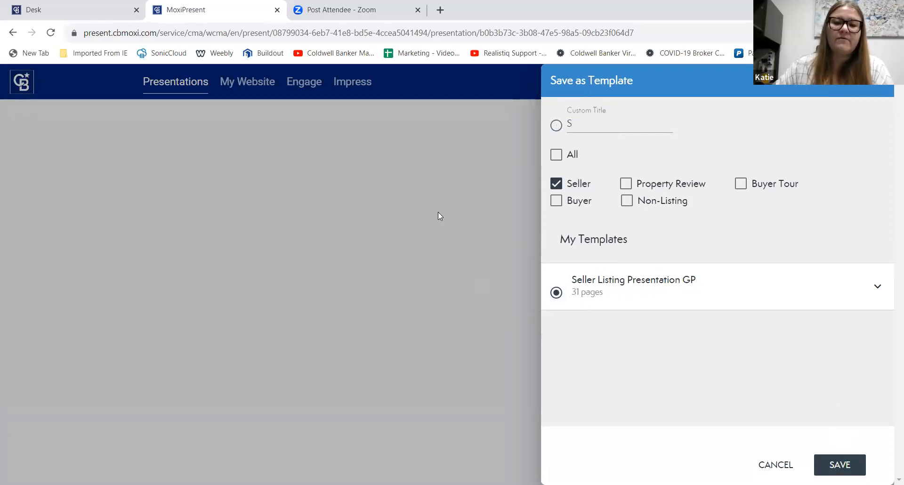
pyautogui.click(775, 465)
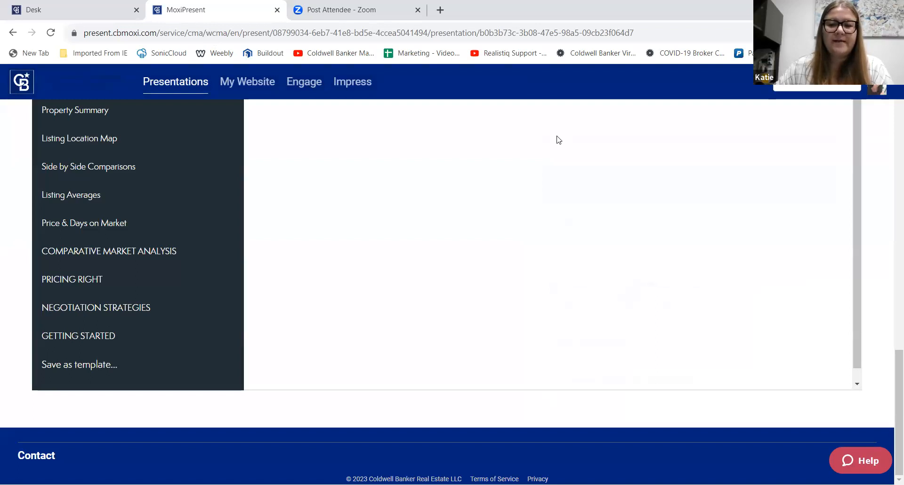
# Step: Open the email form for sending the presentation, look over its format and message options, and cancel it
pyautogui.scroll(15, 254, 274)
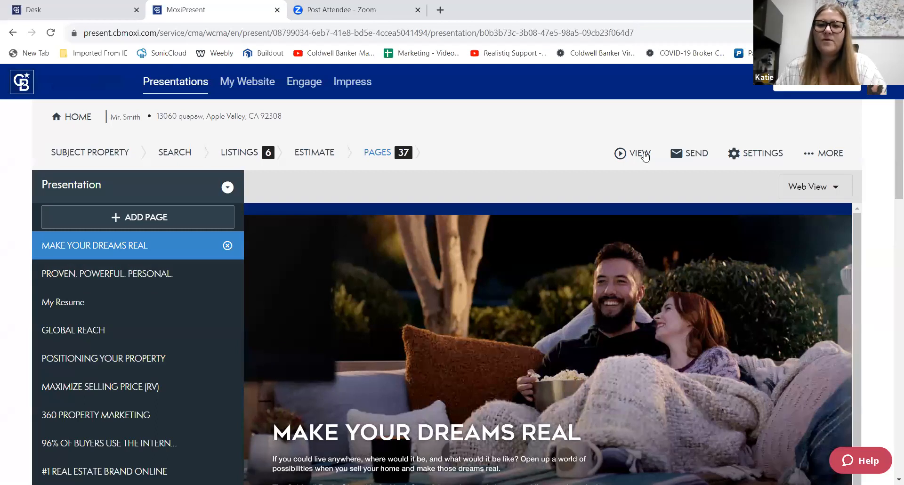
pyautogui.click(685, 159)
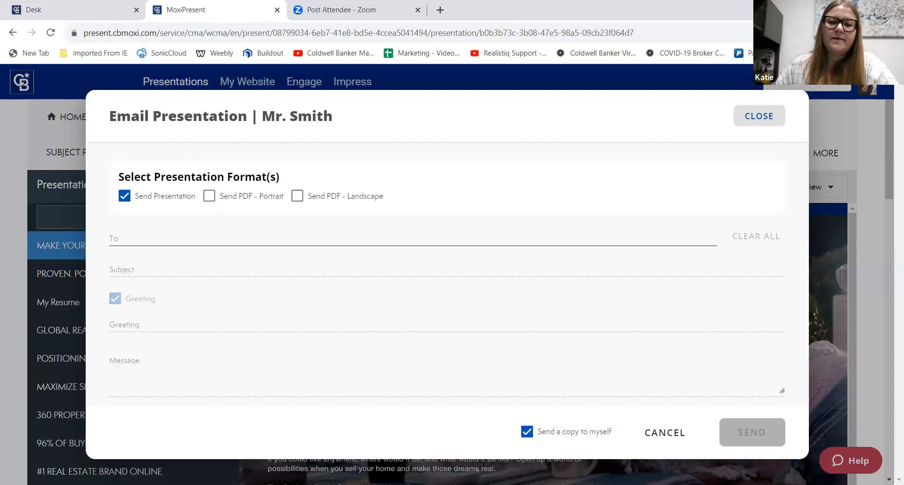
pyautogui.click(657, 436)
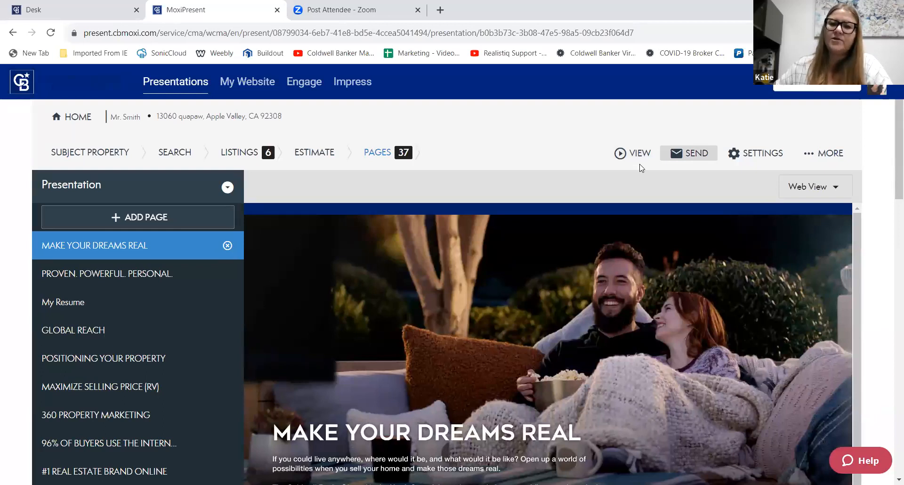
# Step: Open the presentation's web version in a new tab, and return to the editor to show the available viewing formats
pyautogui.click(640, 154)
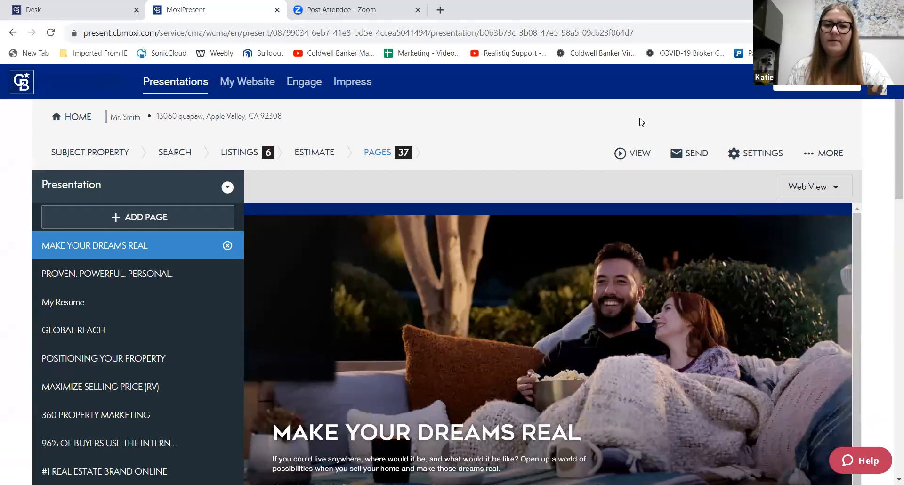
pyautogui.click(652, 159)
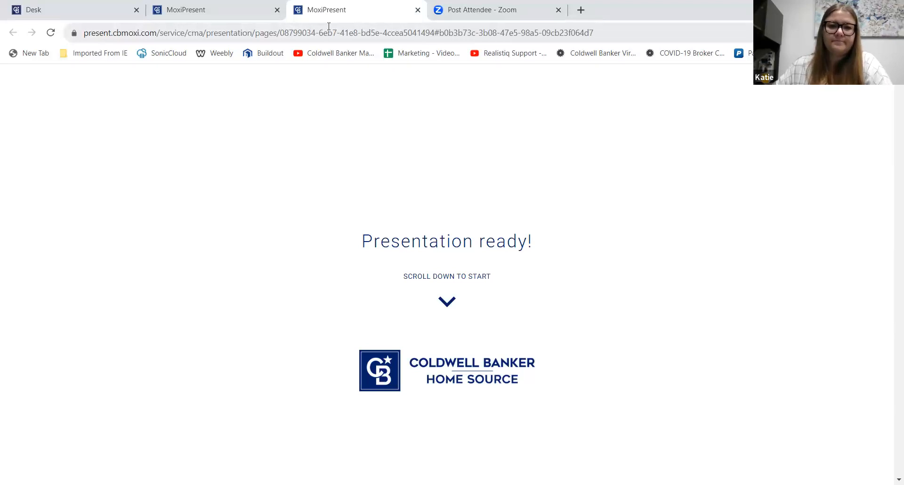
pyautogui.click(209, 19)
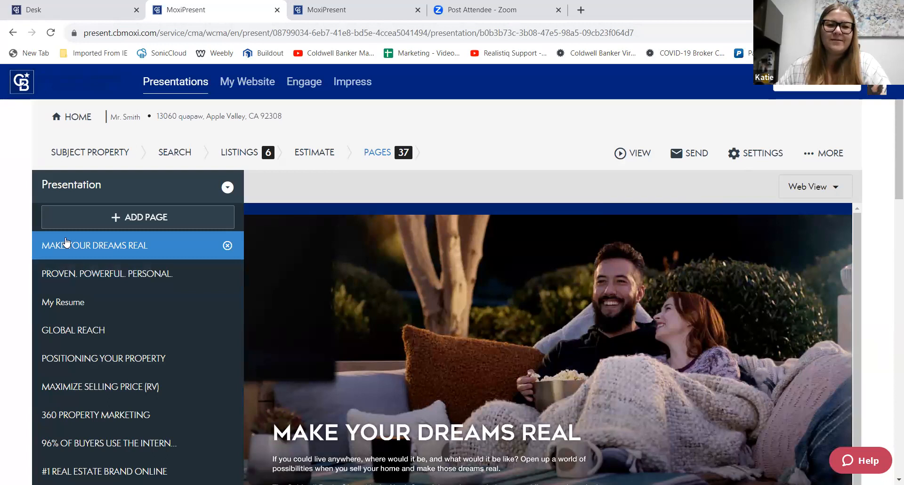
pyautogui.click(632, 153)
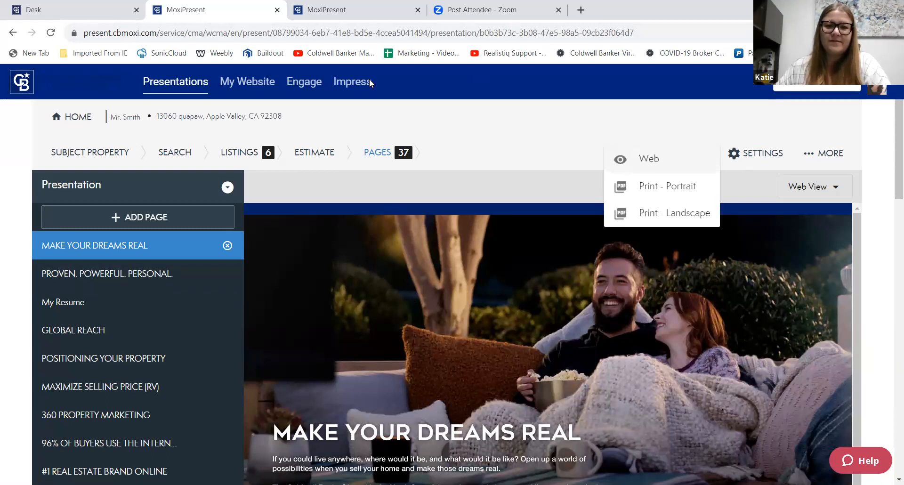
# Step: Look through the first two pages of the web presentation, and return to the presentation editor
pyautogui.click(339, 10)
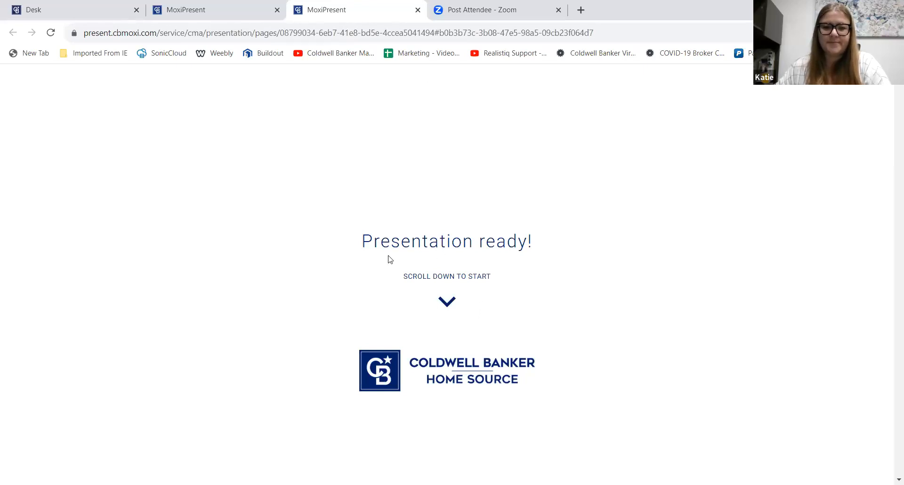
pyautogui.scroll(-4, 389, 261)
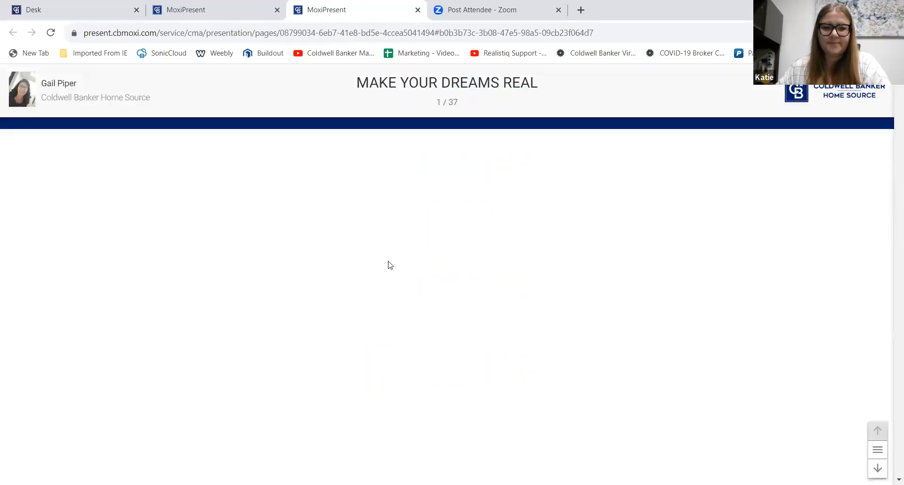
pyautogui.scroll(-7, 389, 264)
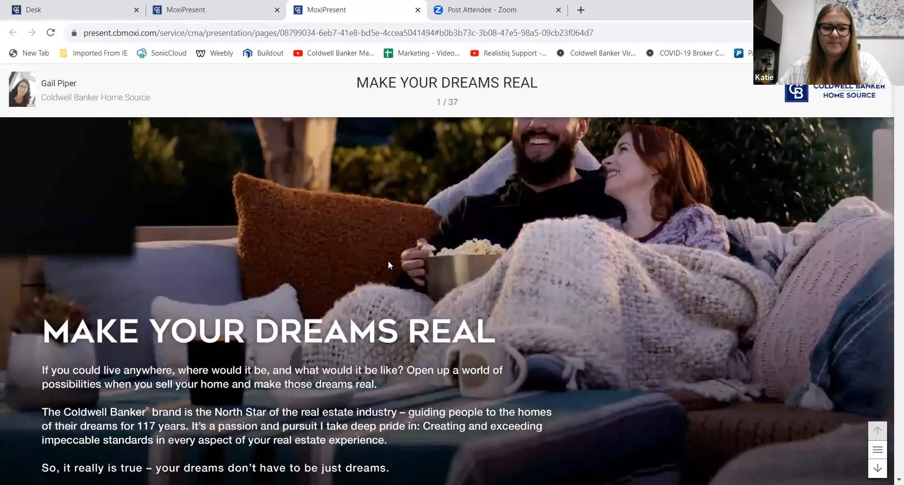
pyautogui.scroll(-6, 389, 265)
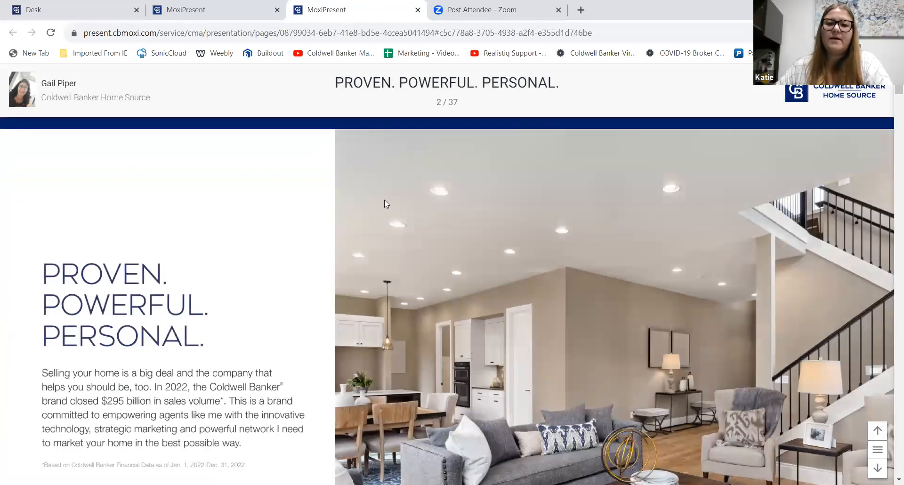
pyautogui.scroll(10, 343, 300)
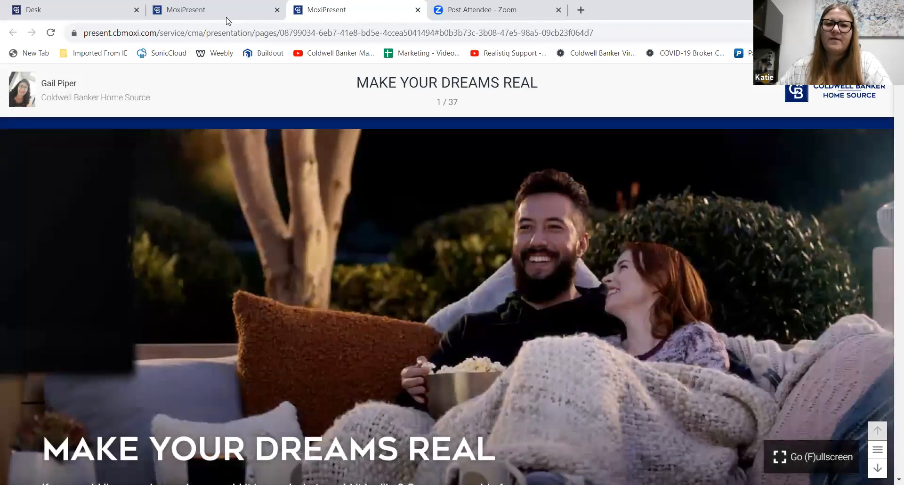
pyautogui.click(230, 14)
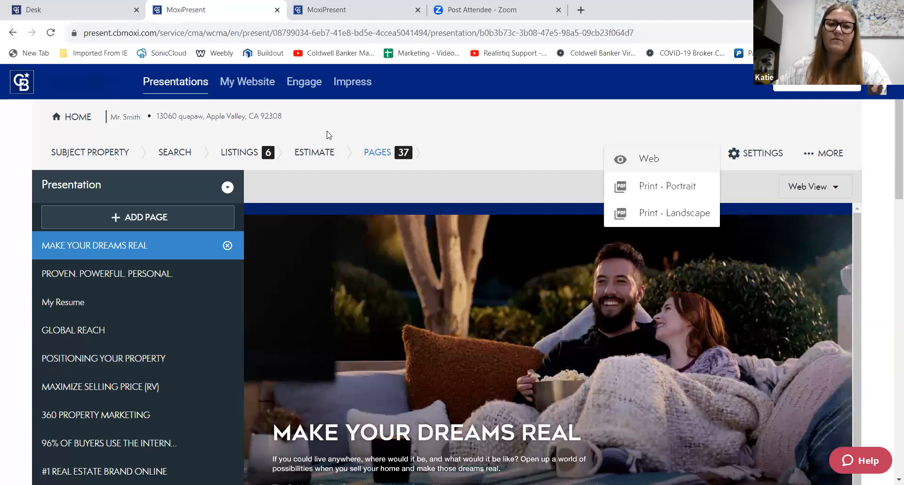
pyautogui.click(536, 138)
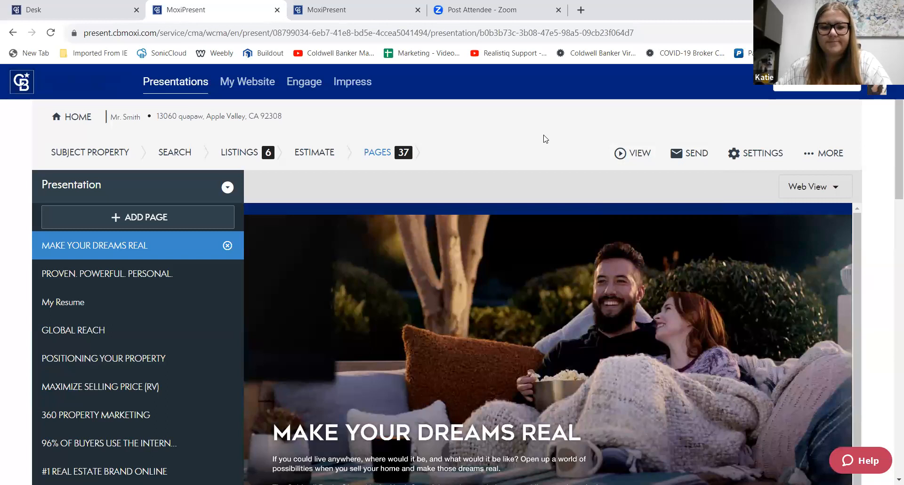